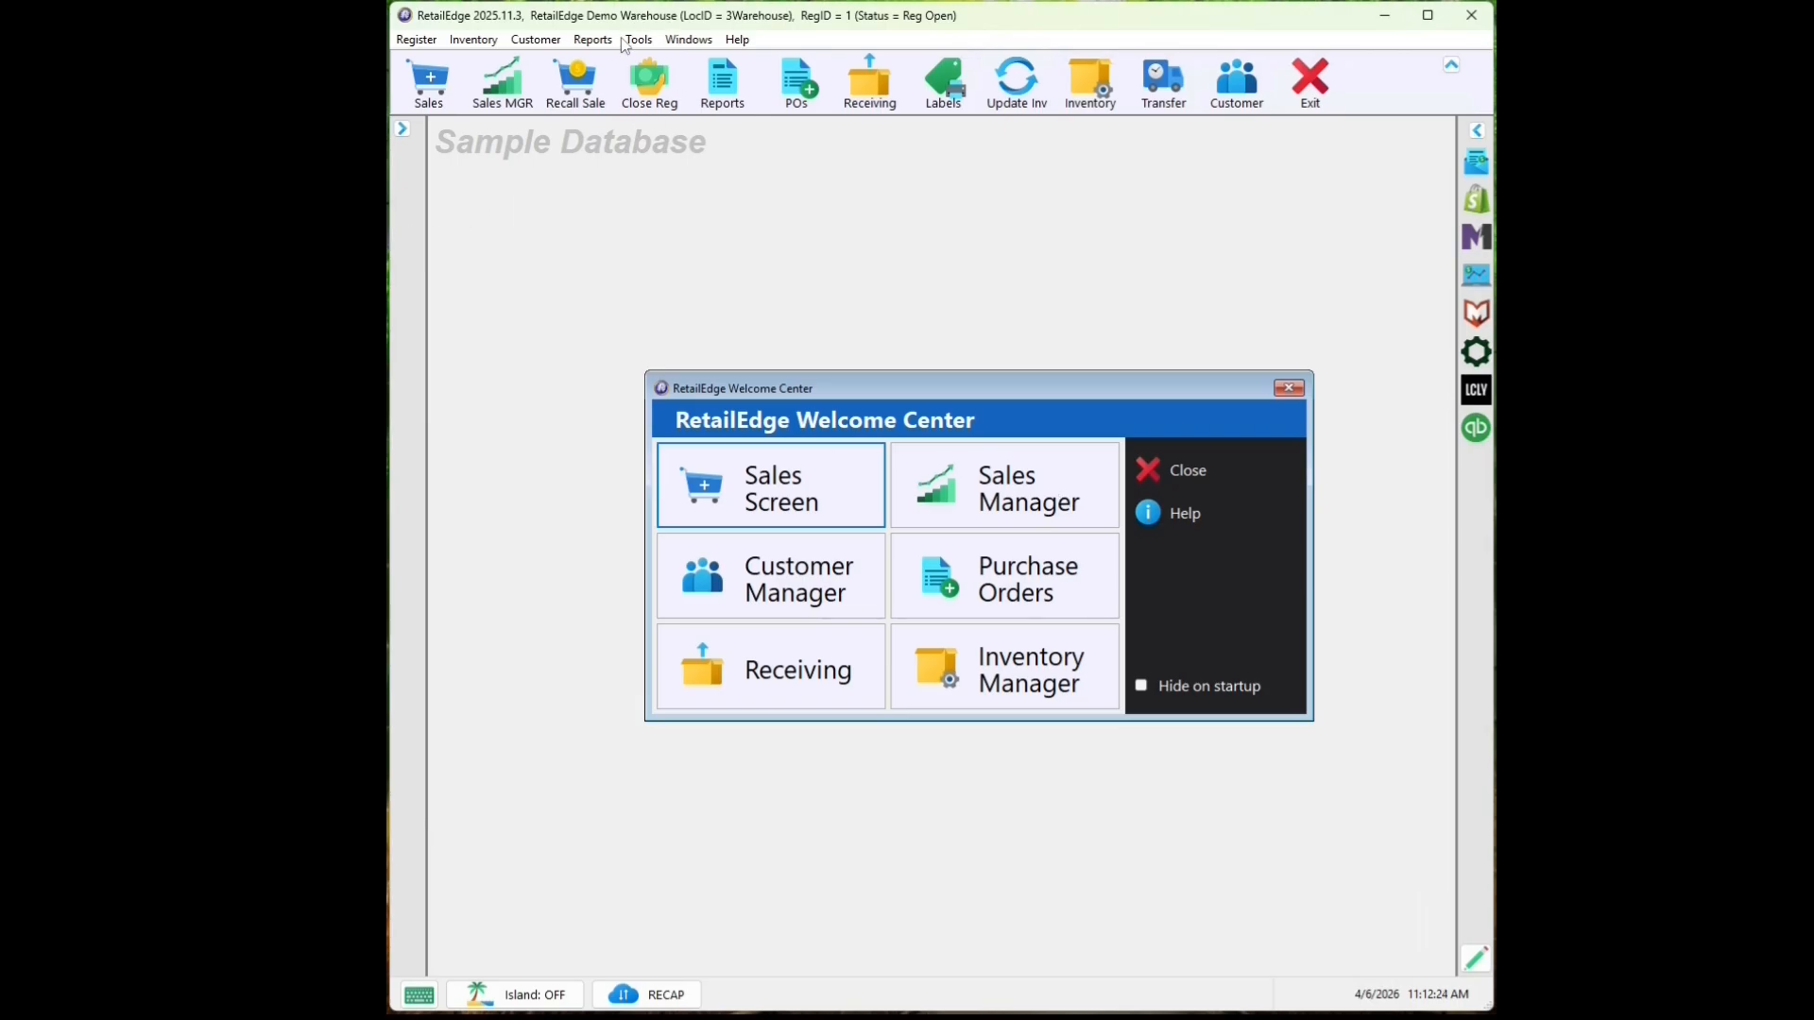
# - Open the report selector and start the Inventory Value (Items by Category) report from the Inventory reports
pyautogui.click(639, 40)
pyautogui.moveTo(717, 503)
pyautogui.click(723, 83)
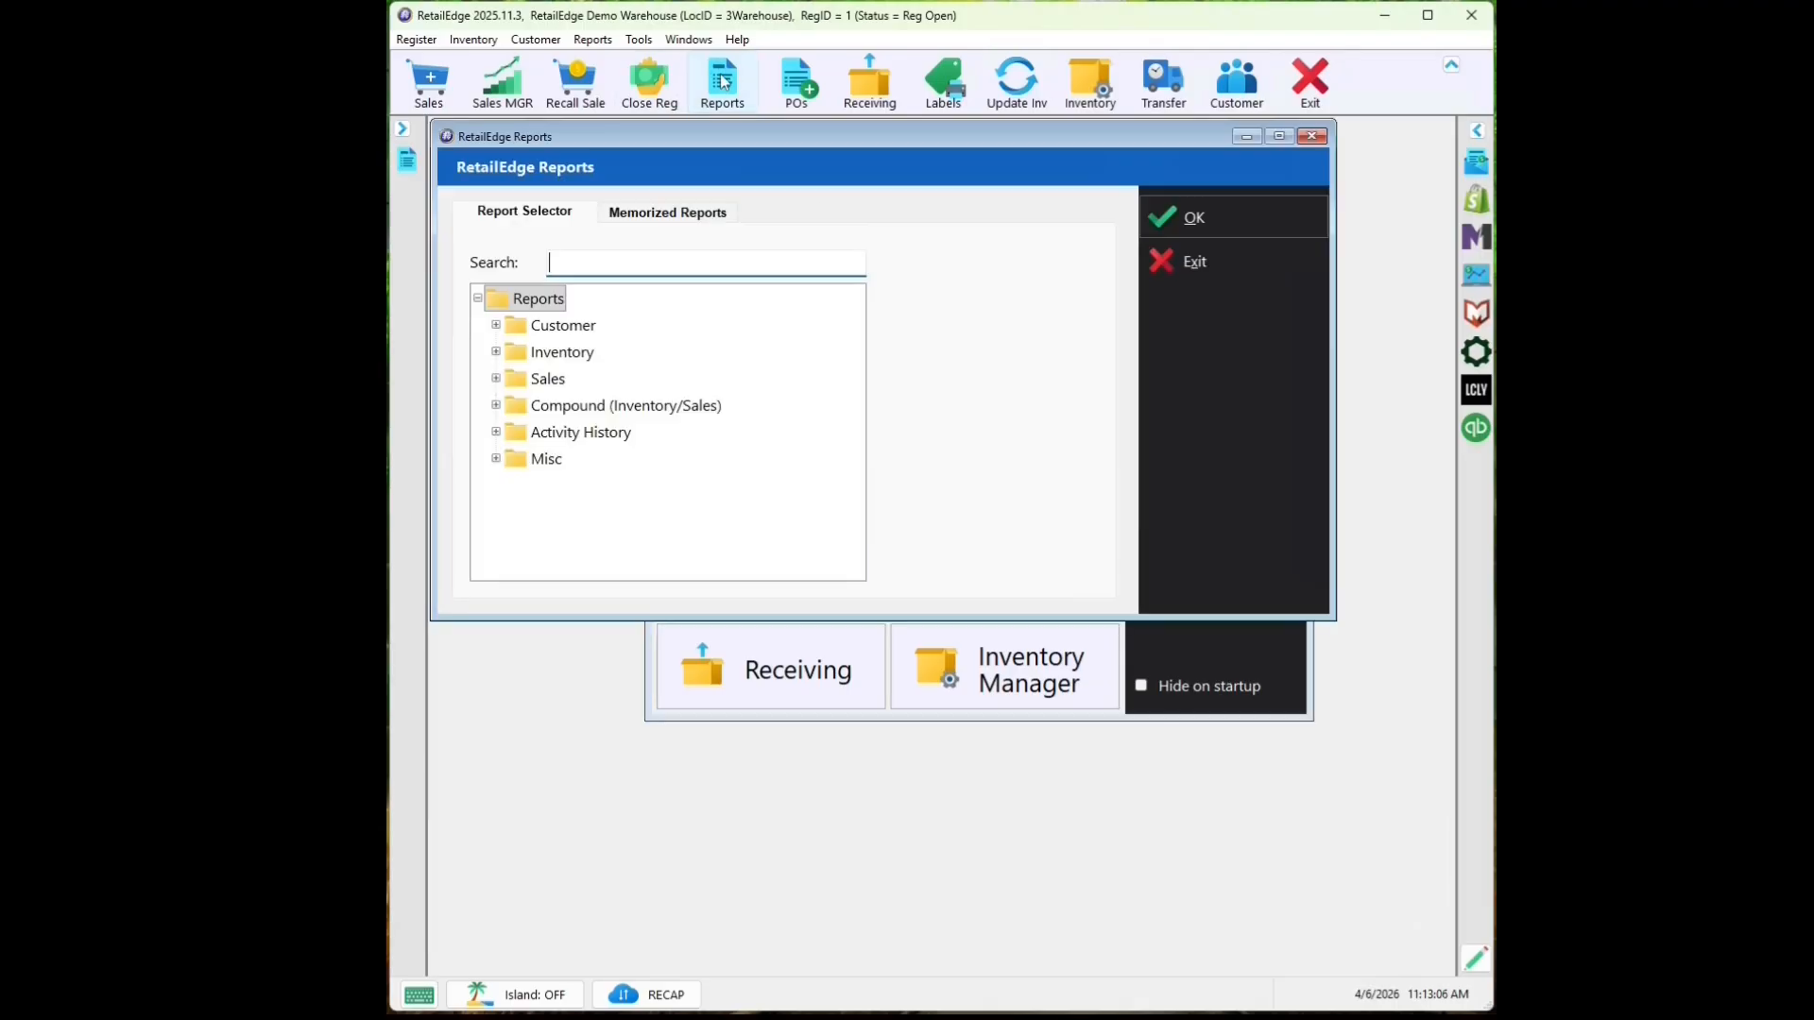
pyautogui.click(497, 354)
pyautogui.click(496, 353)
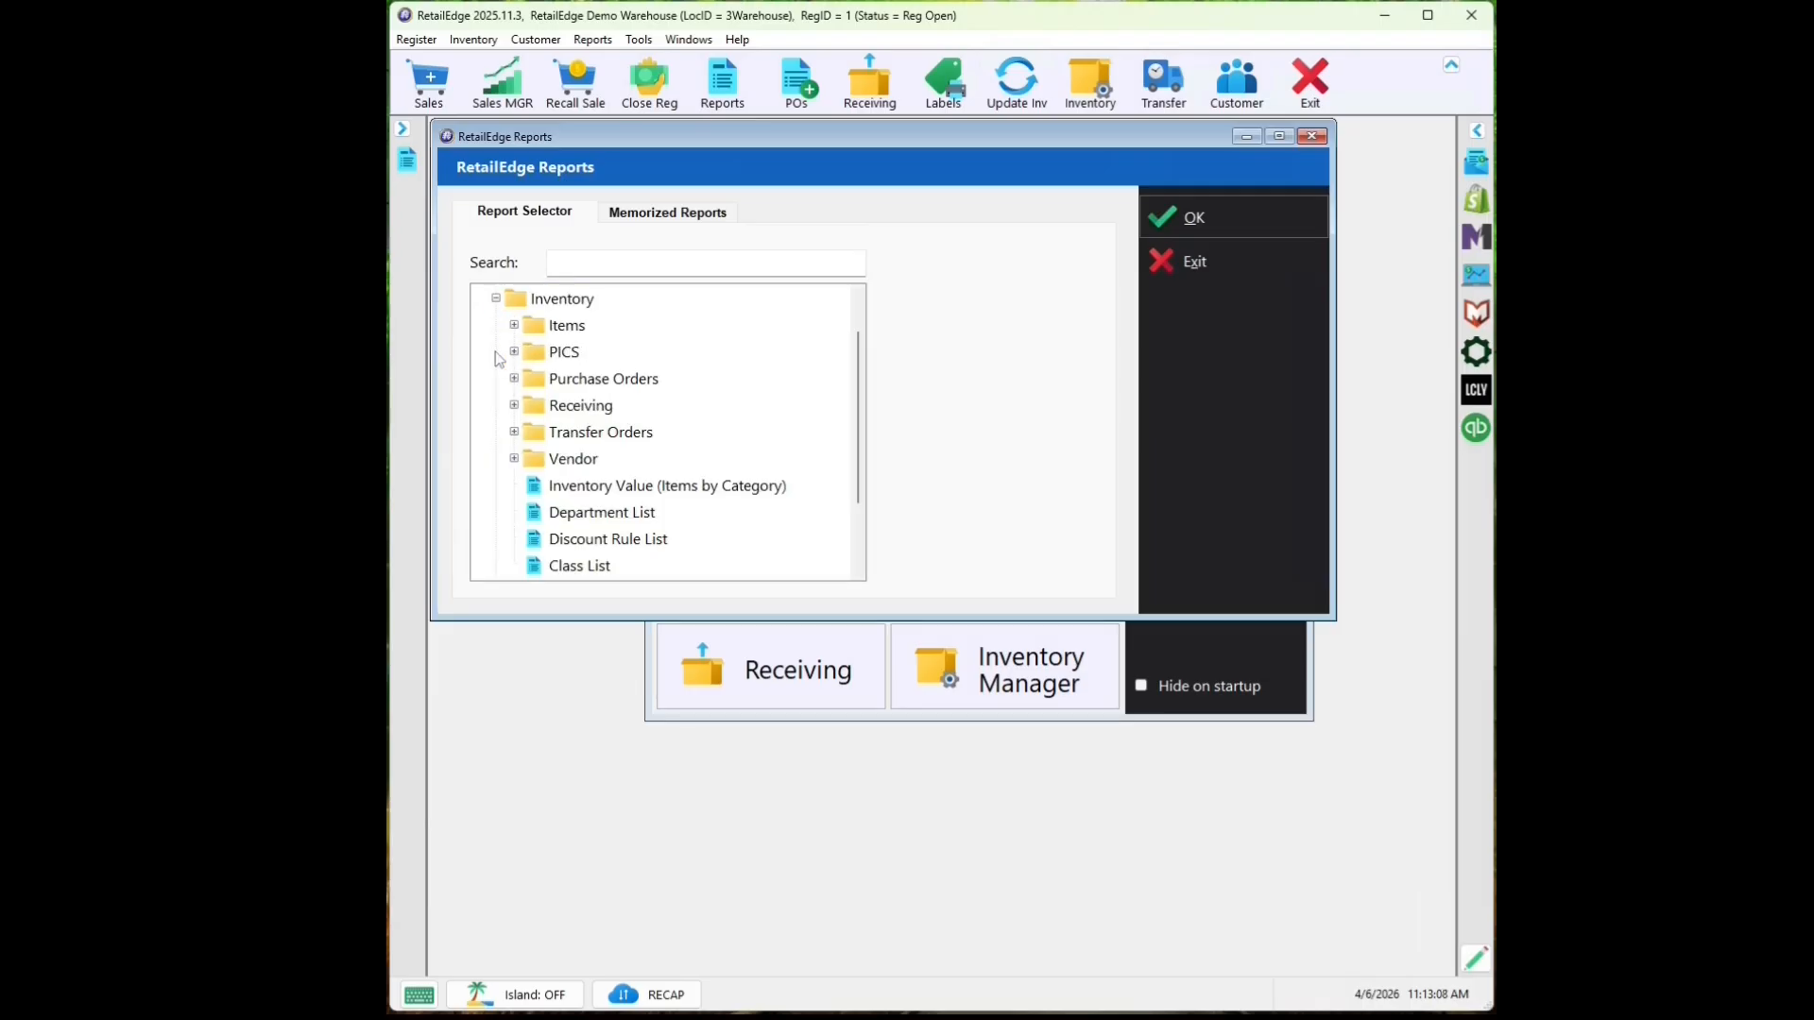
pyautogui.click(626, 488)
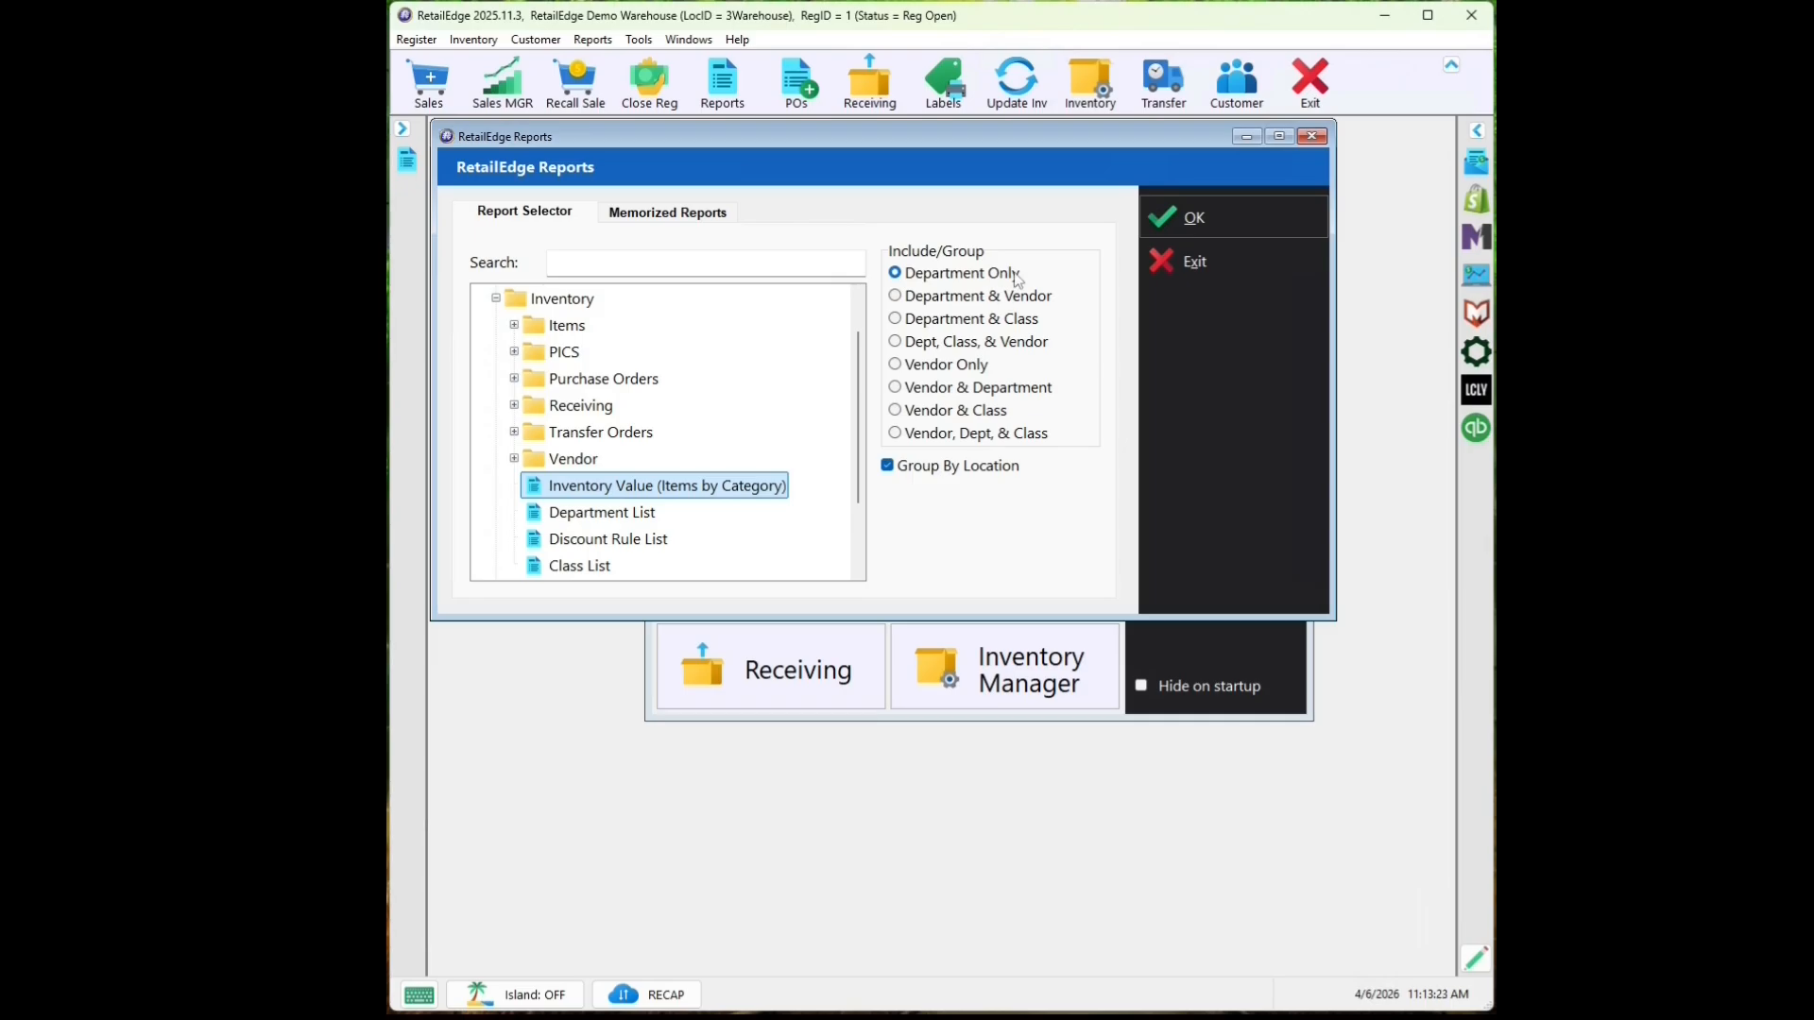
pyautogui.click(1233, 225)
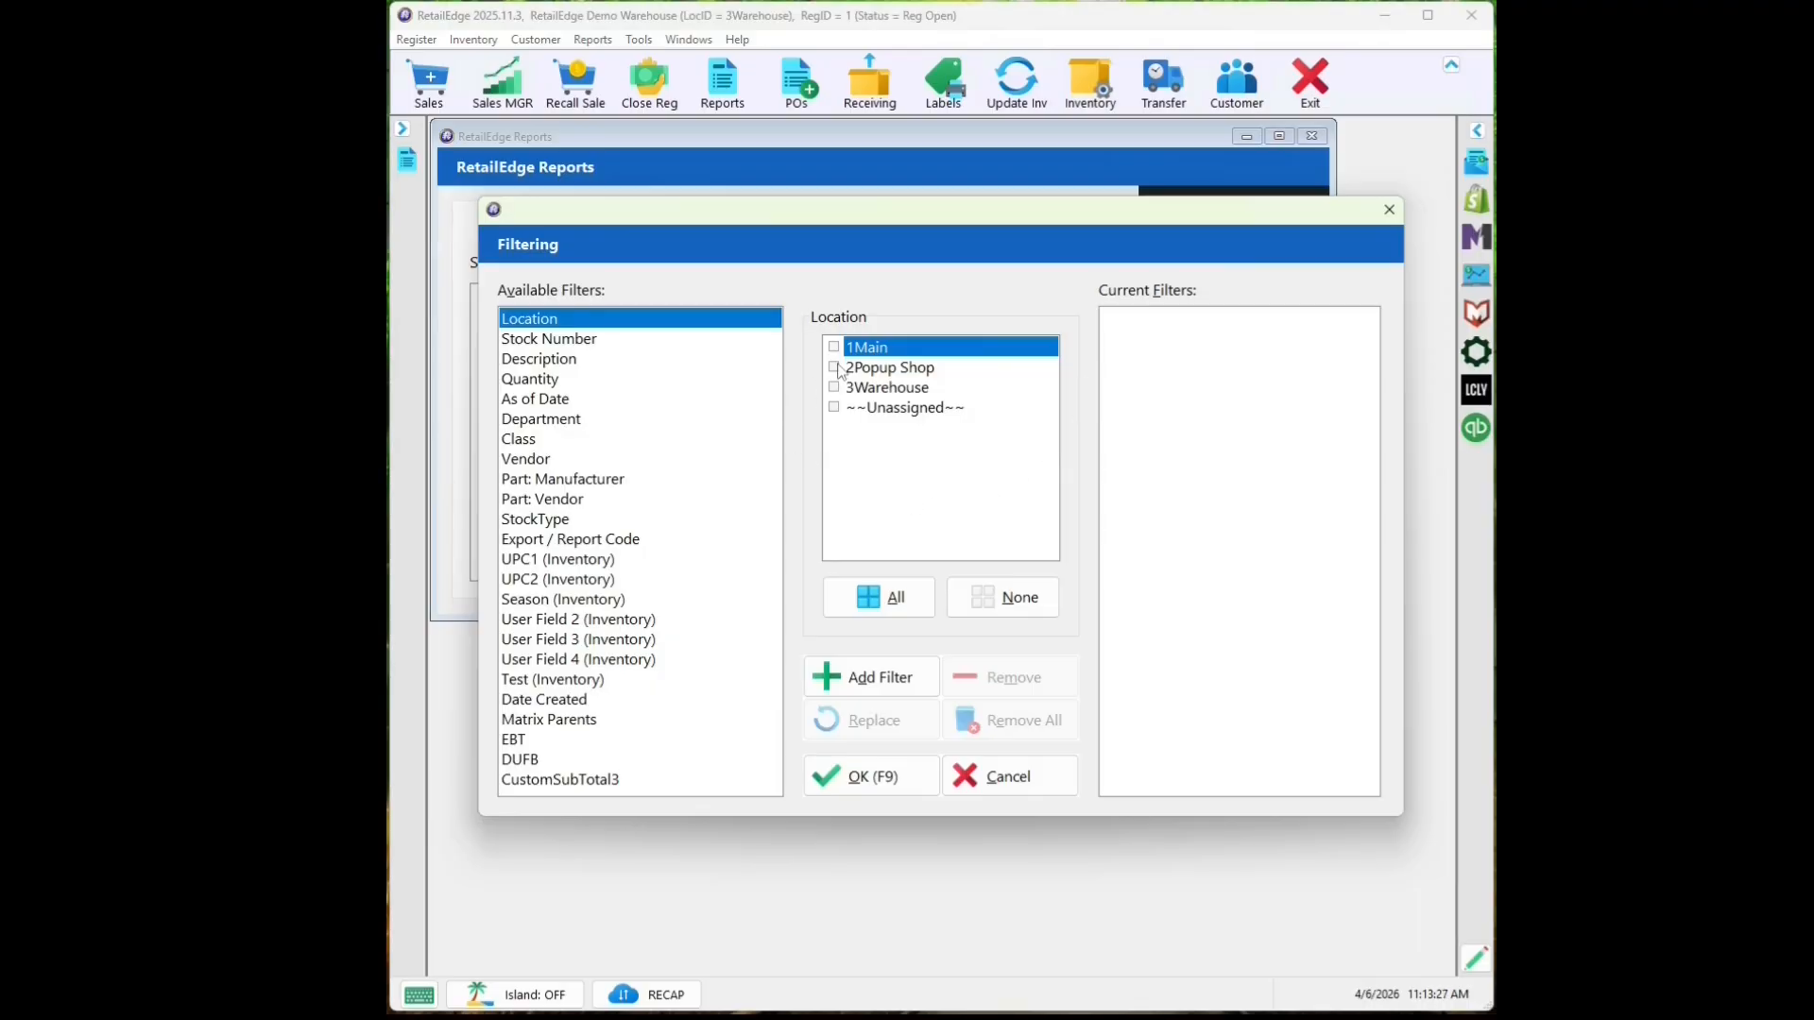
# - Add a Location filter for 3Warehouse and generate the inventory value report preview
pyautogui.click(835, 388)
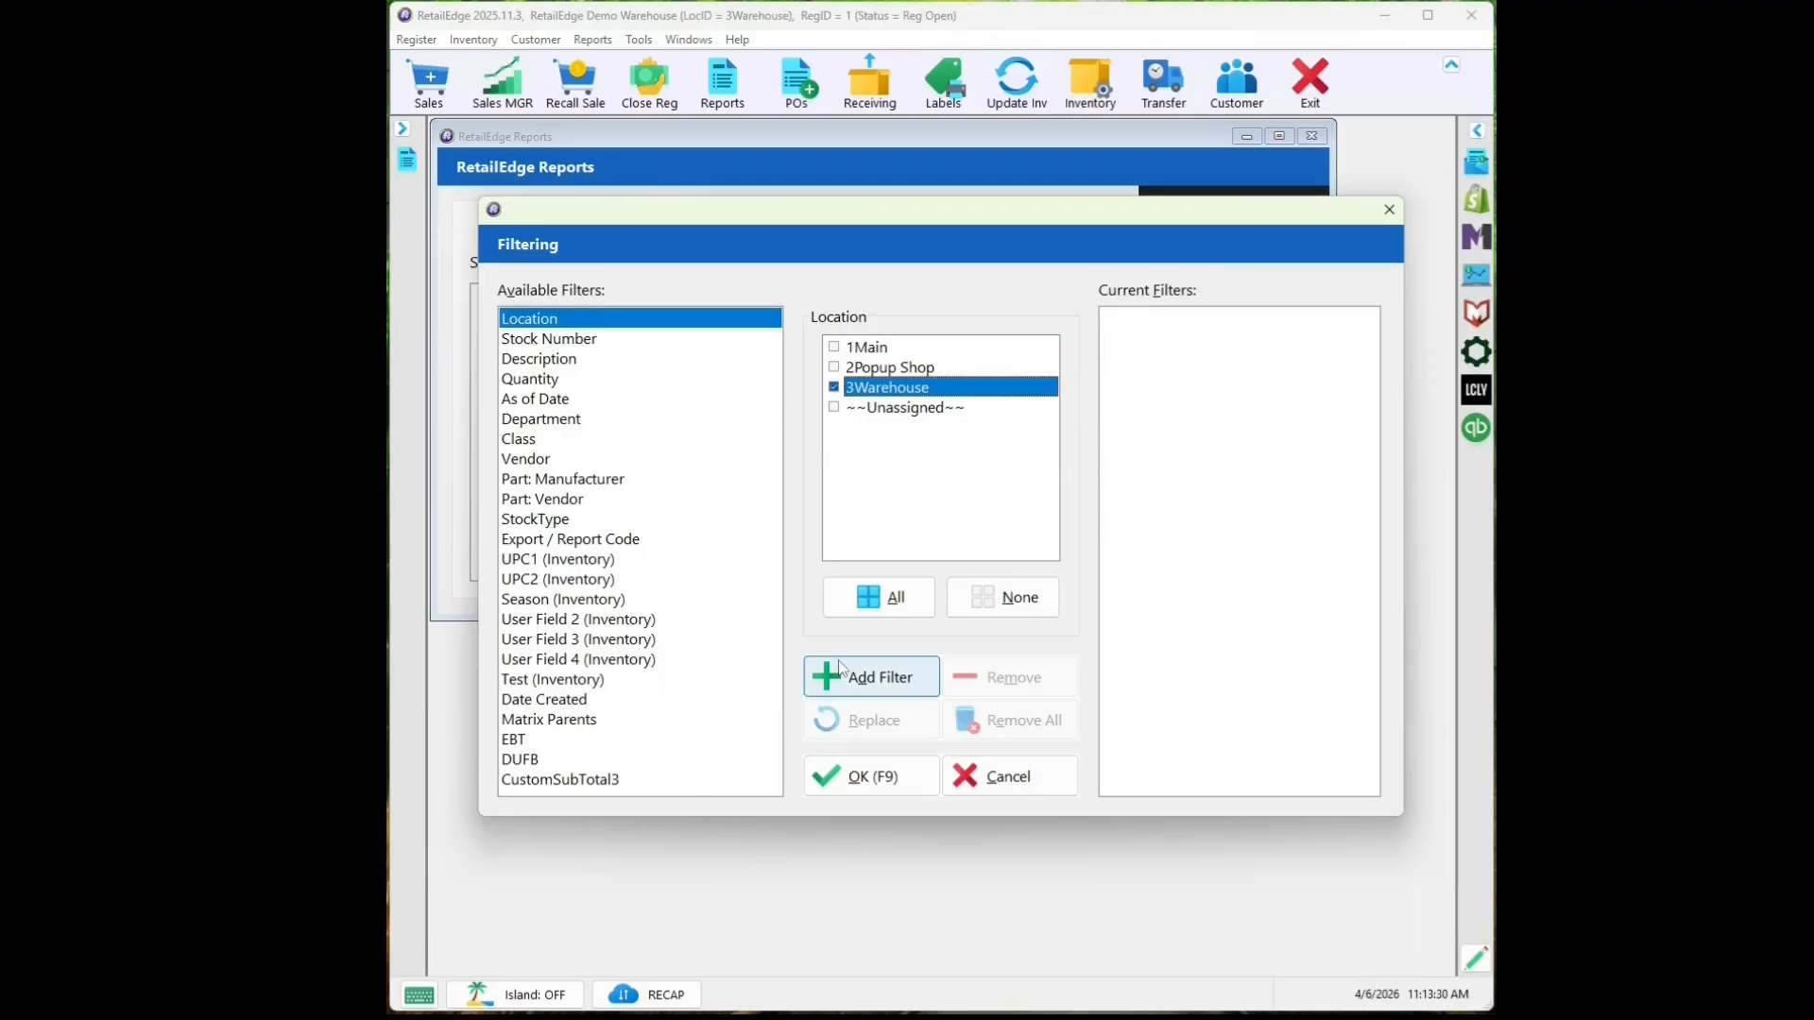
pyautogui.click(871, 680)
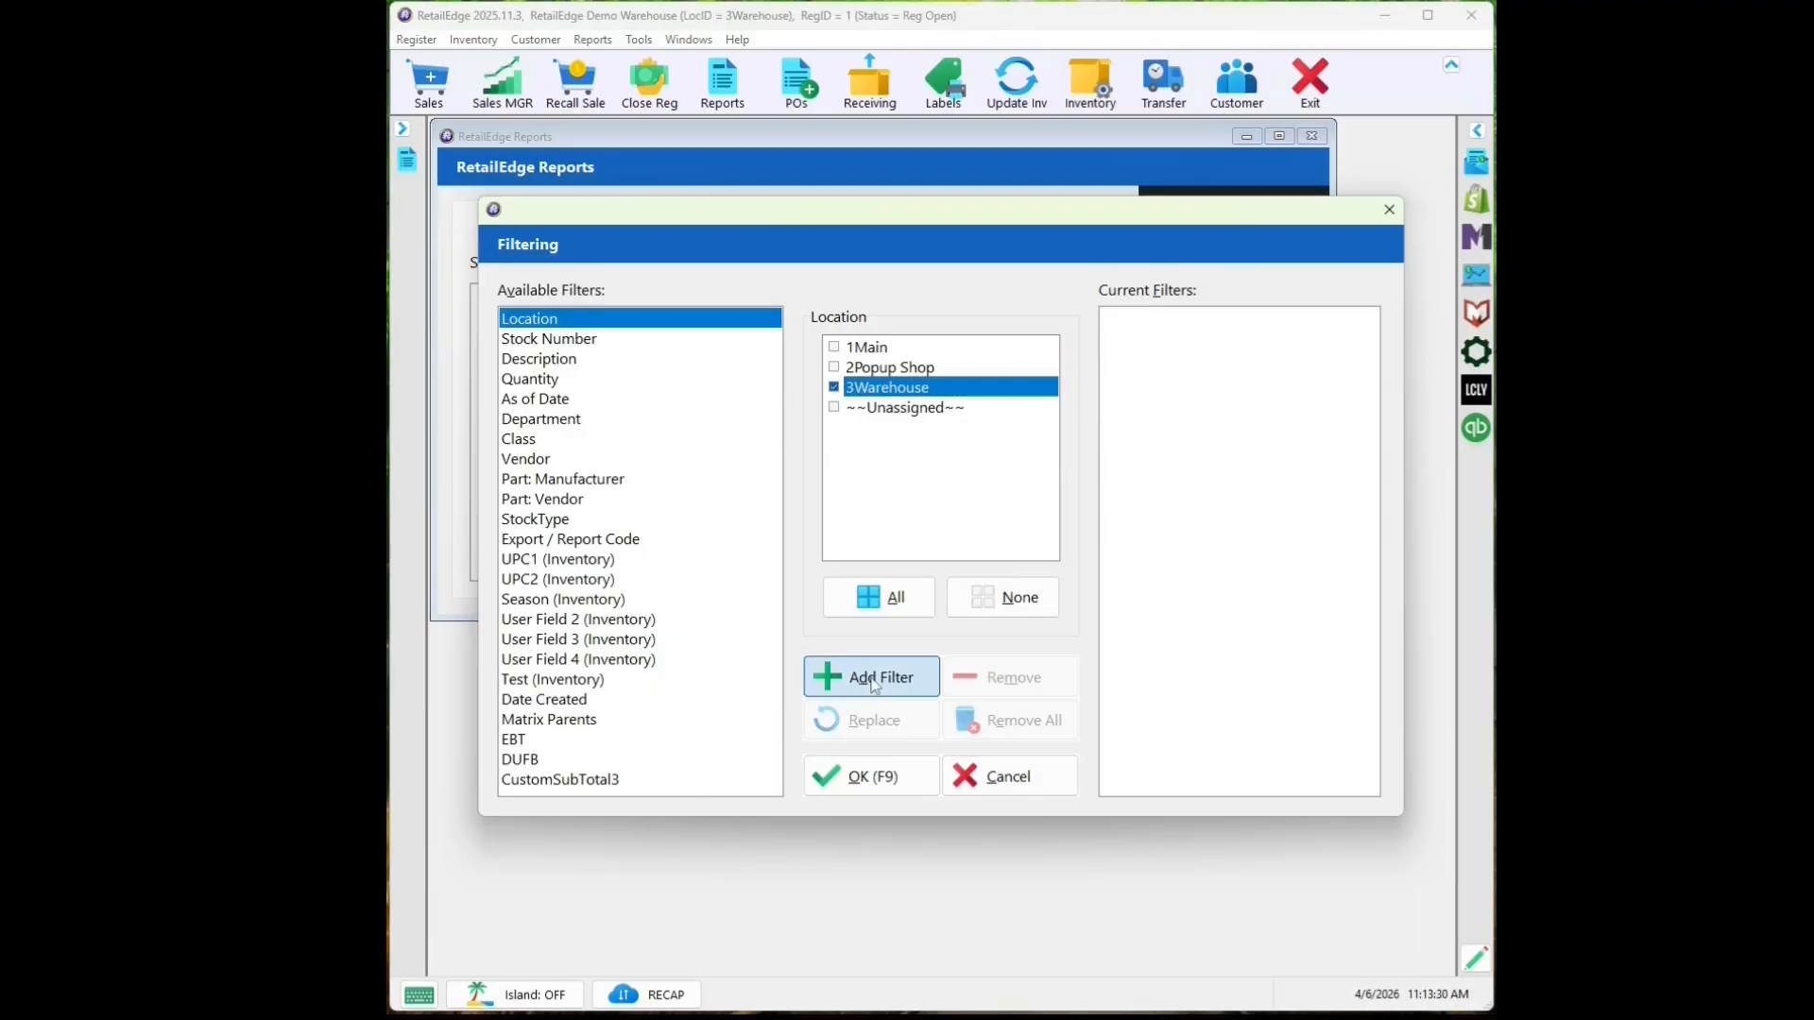
pyautogui.click(863, 777)
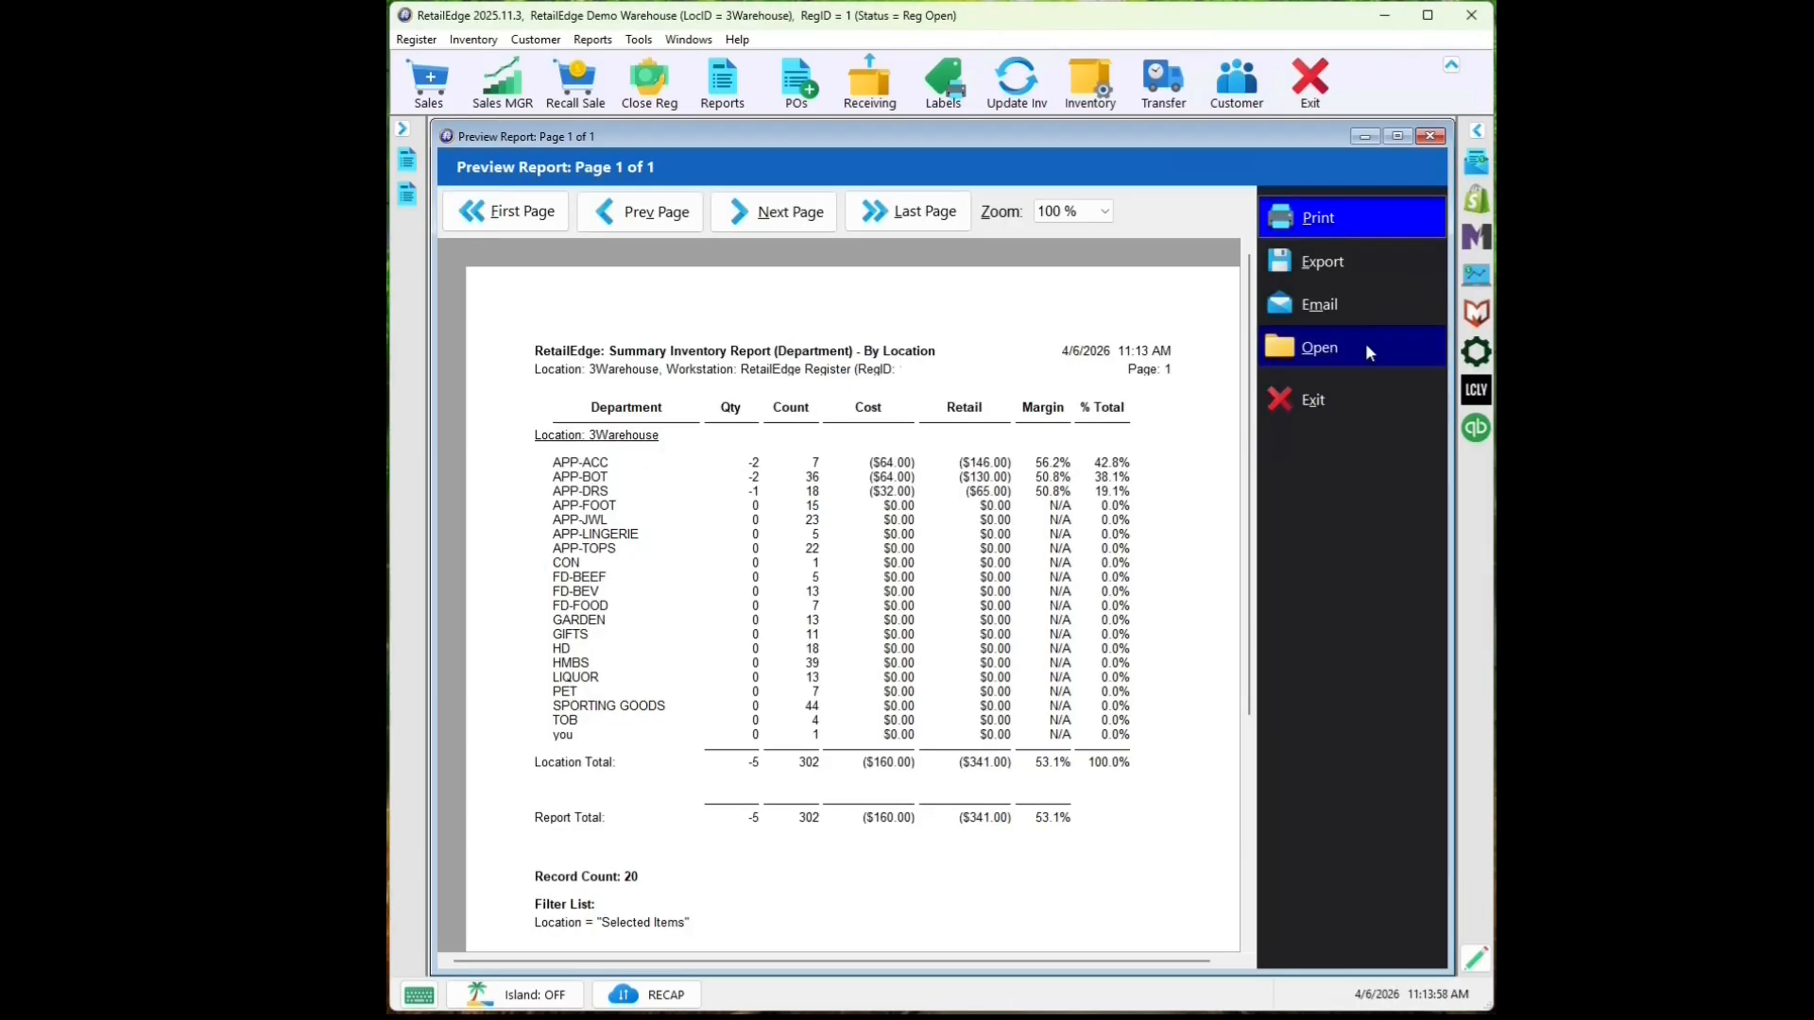
# - Start exporting the report and create a new folder named PICS in Documents
pyautogui.click(1344, 259)
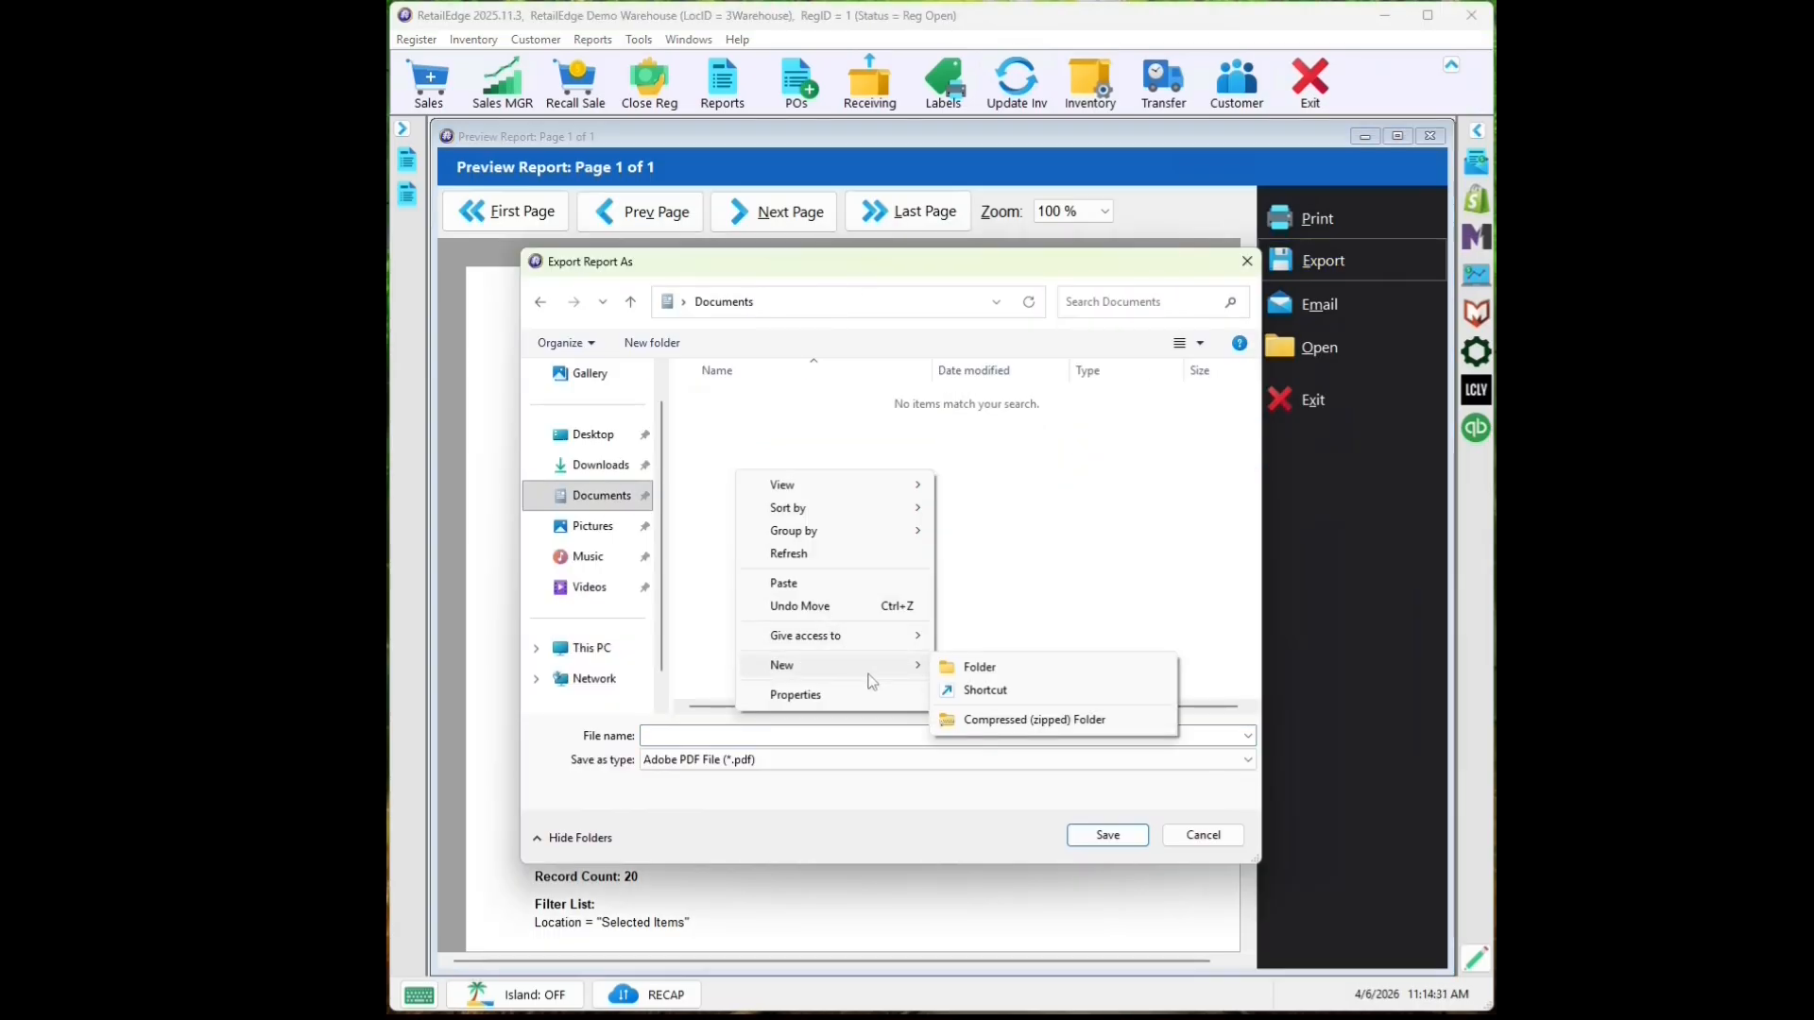
pyautogui.click(1086, 664)
pyautogui.write('Pl')
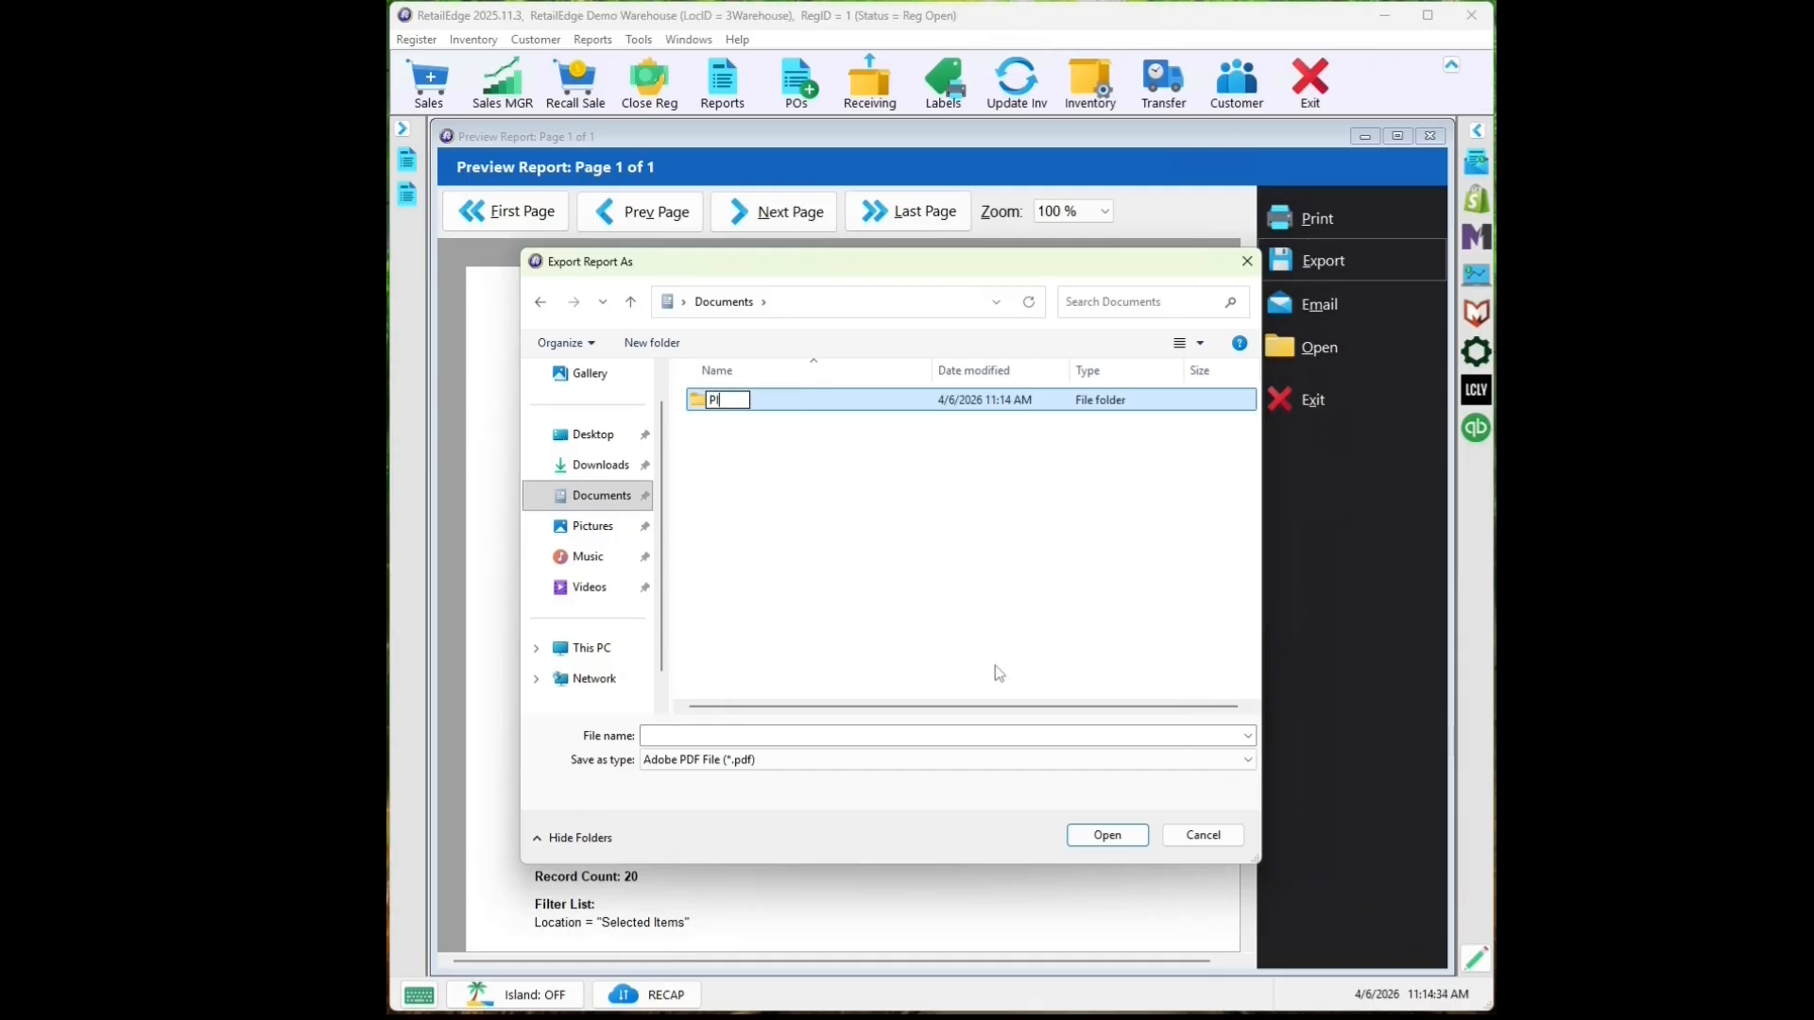
pyautogui.write('CS')
pyautogui.click(903, 498)
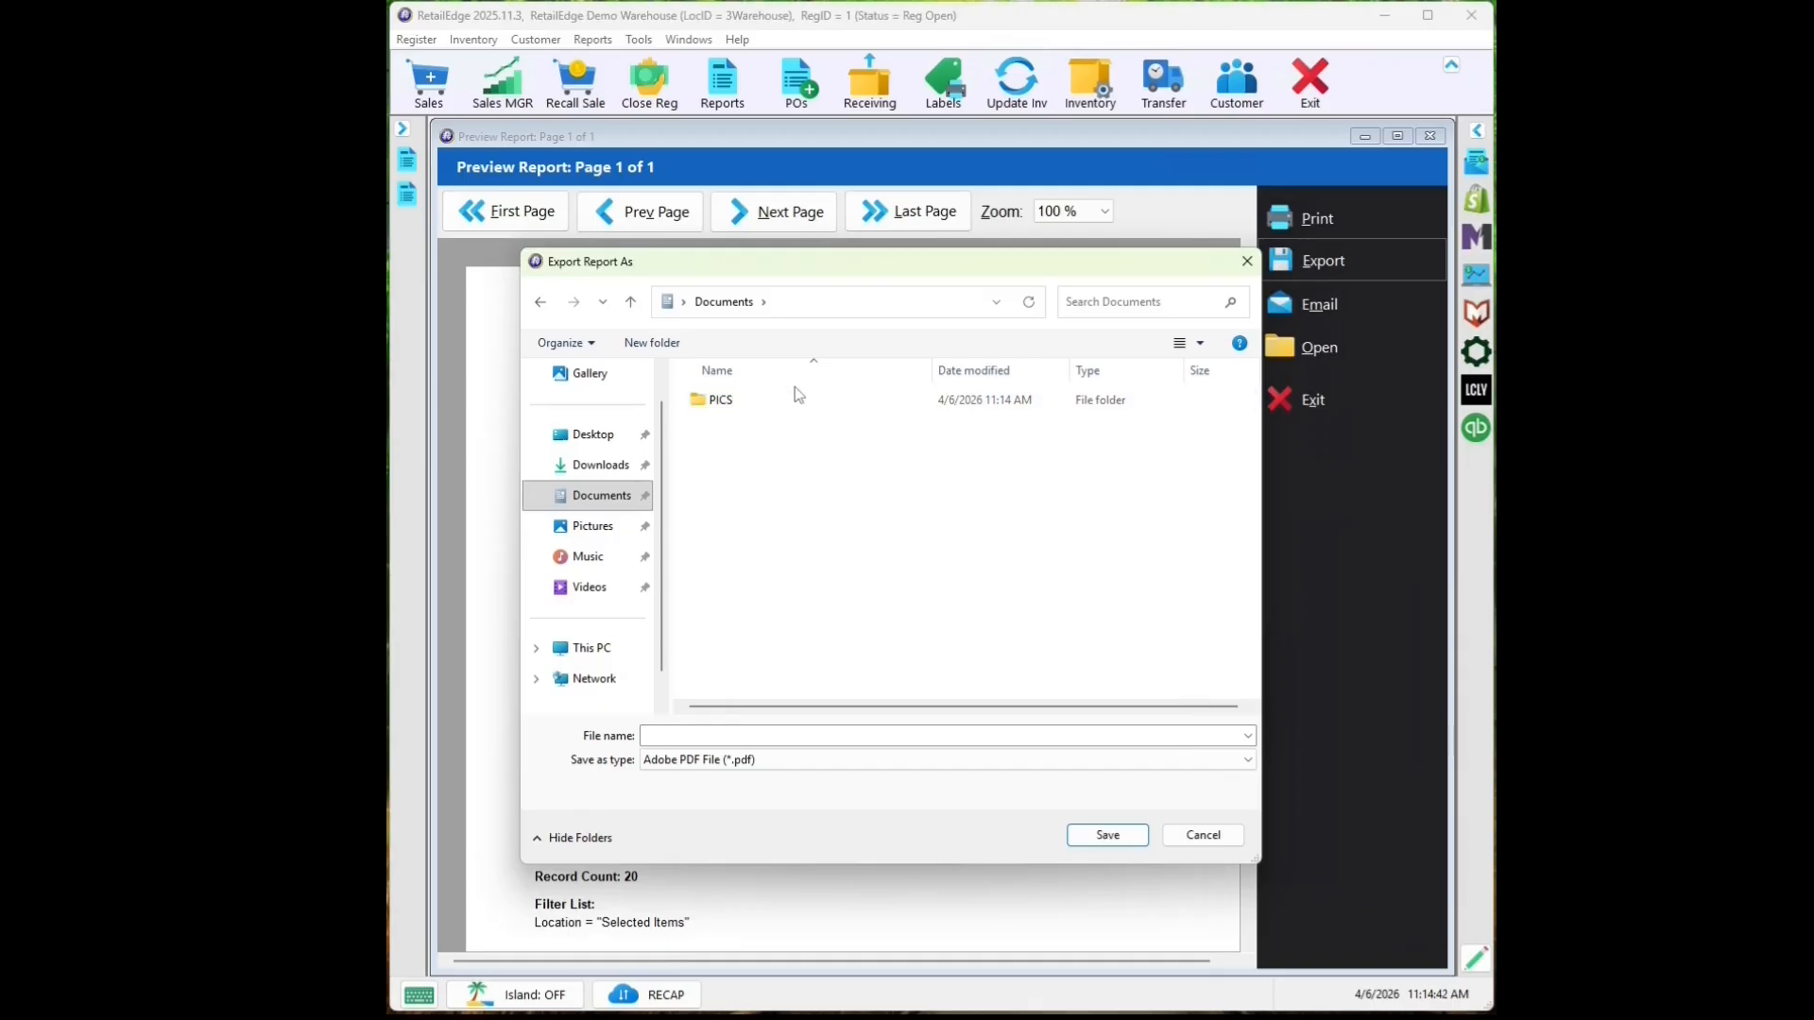
# - Save the exported report as a PDF named PRE PICS inside the PICS folder
pyautogui.doubleClick(795, 400)
pyautogui.write('PRE P')
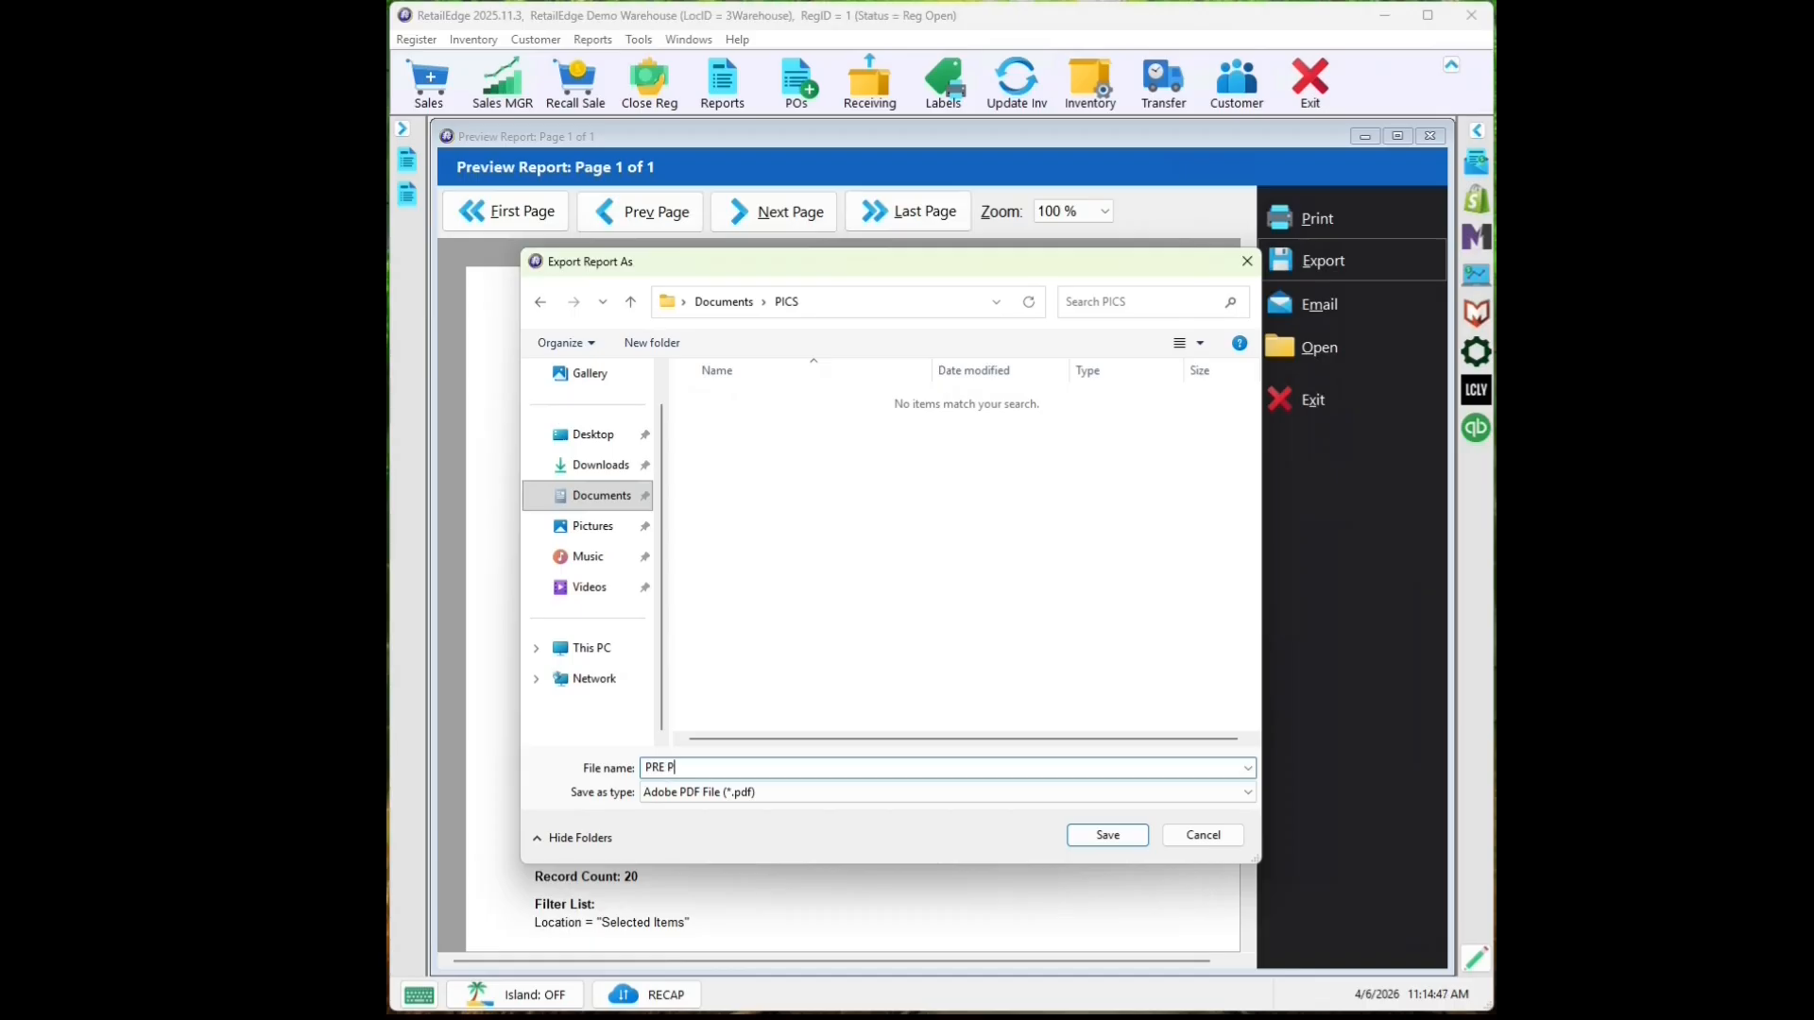
pyautogui.write('ICS')
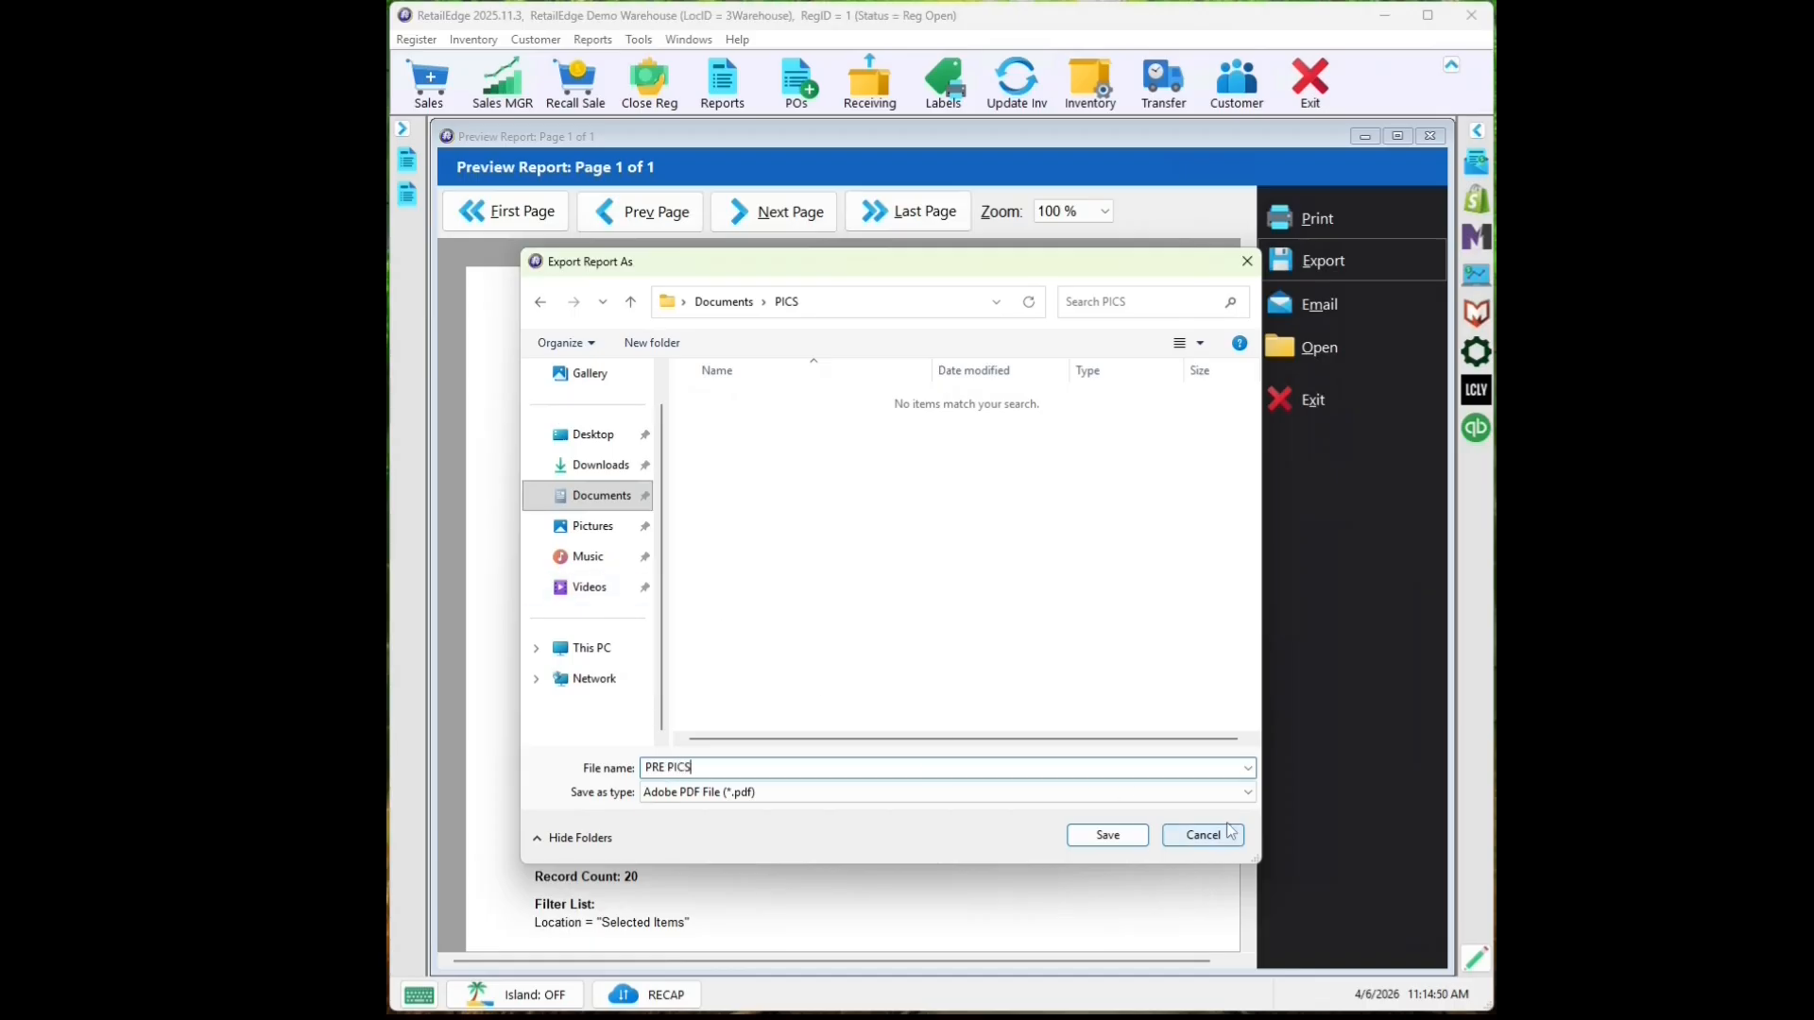
pyautogui.click(1118, 834)
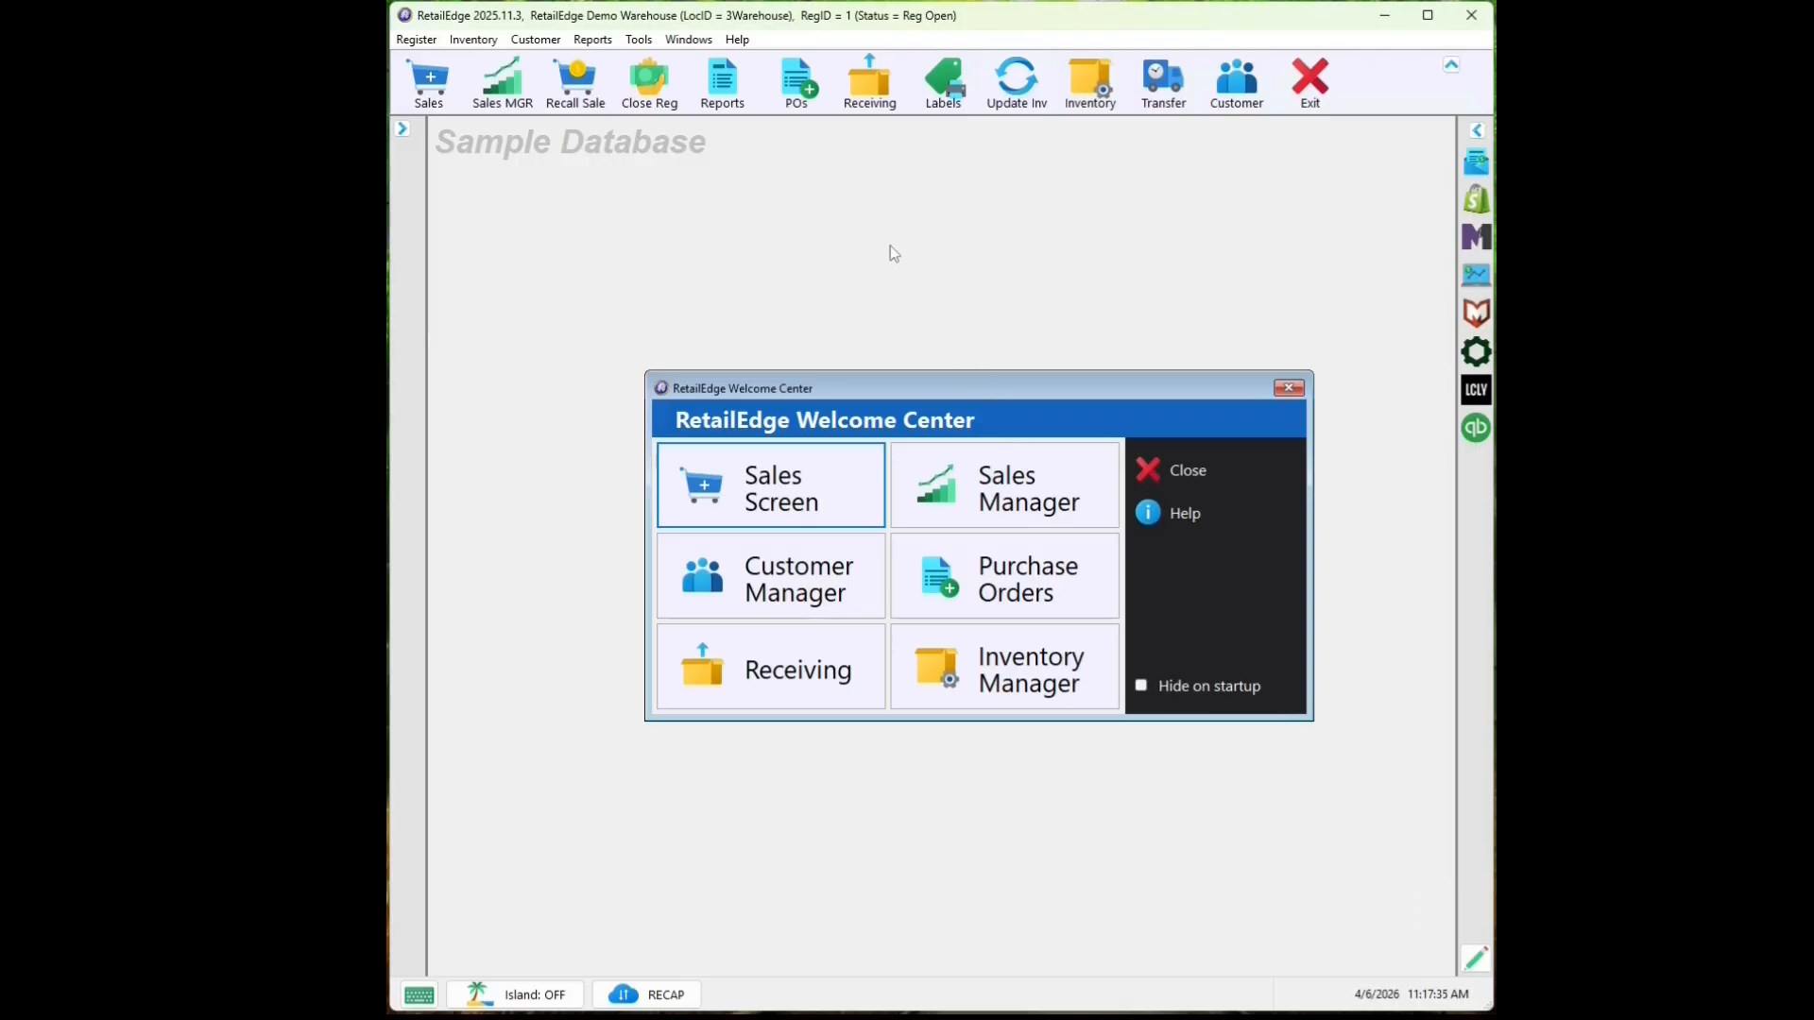
# - Reopen the report selector and browse the PICS group within the Inventory reports
pyautogui.click(731, 85)
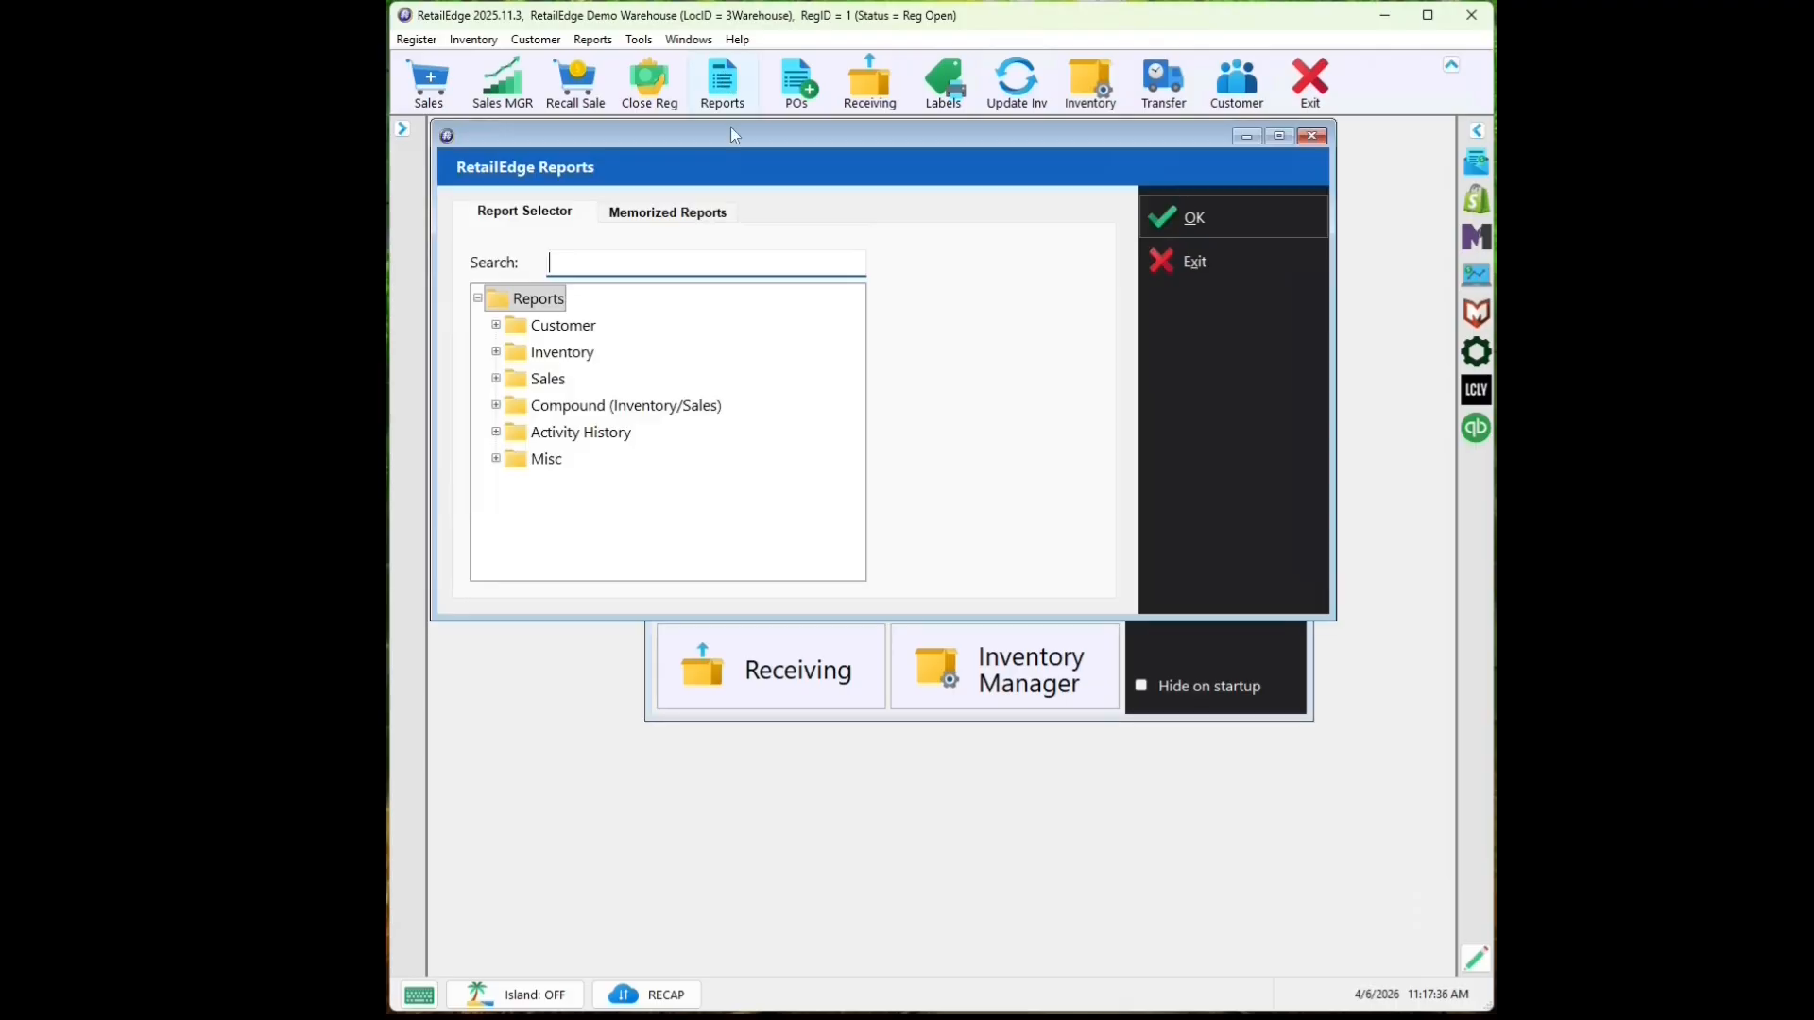
pyautogui.click(495, 352)
pyautogui.click(519, 347)
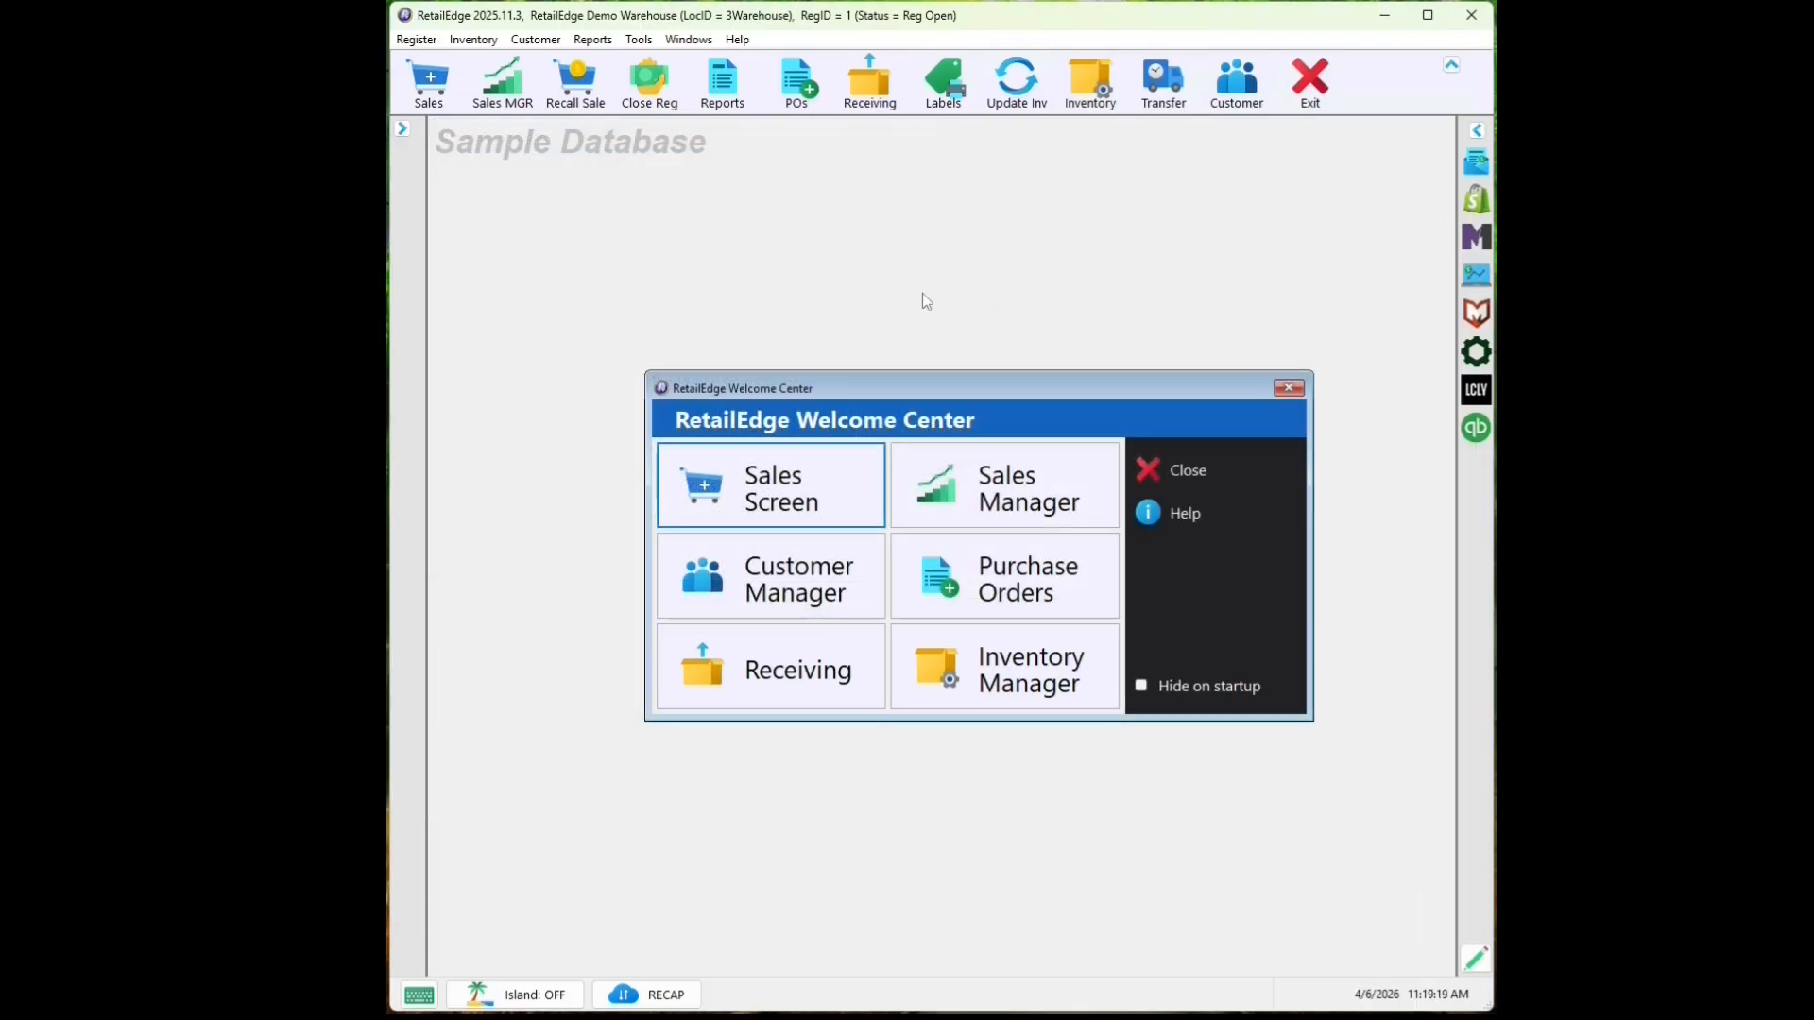
# - Start a RetailEdge backup and set its destination to RE_Backup-2026-04-06 in the Documents PICS folder
pyautogui.click(639, 39)
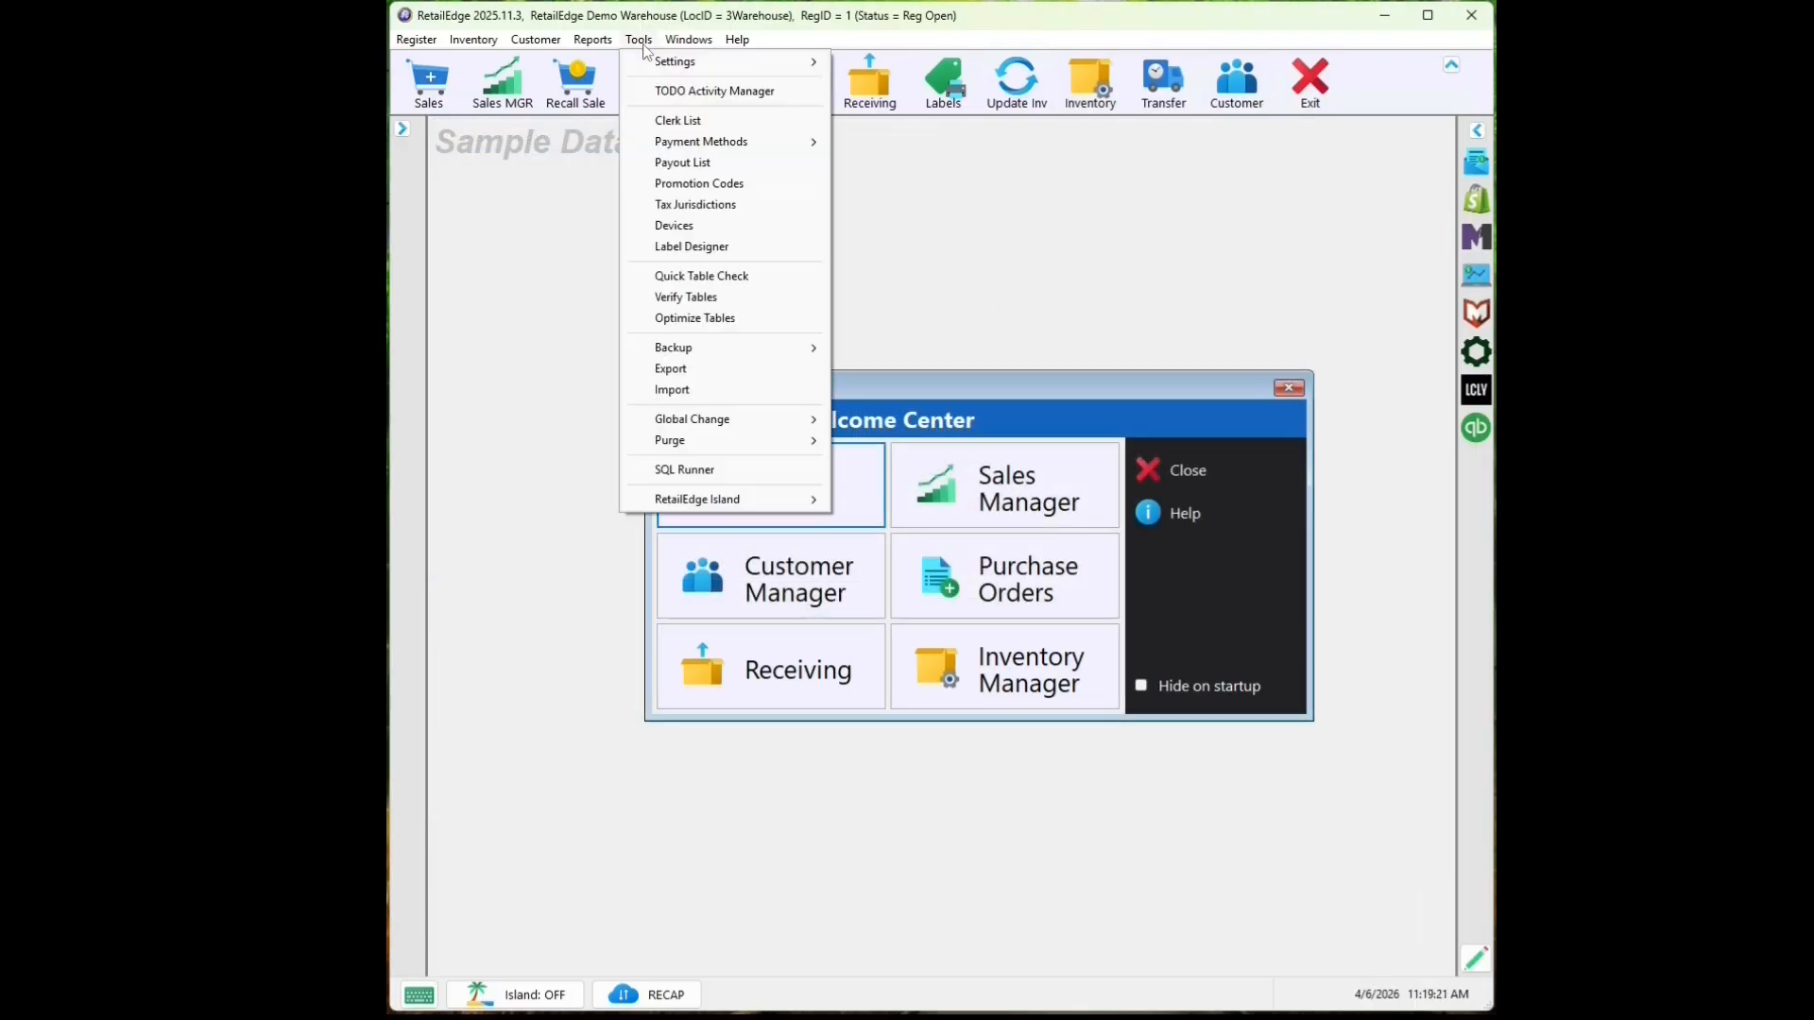
pyautogui.moveTo(696, 348)
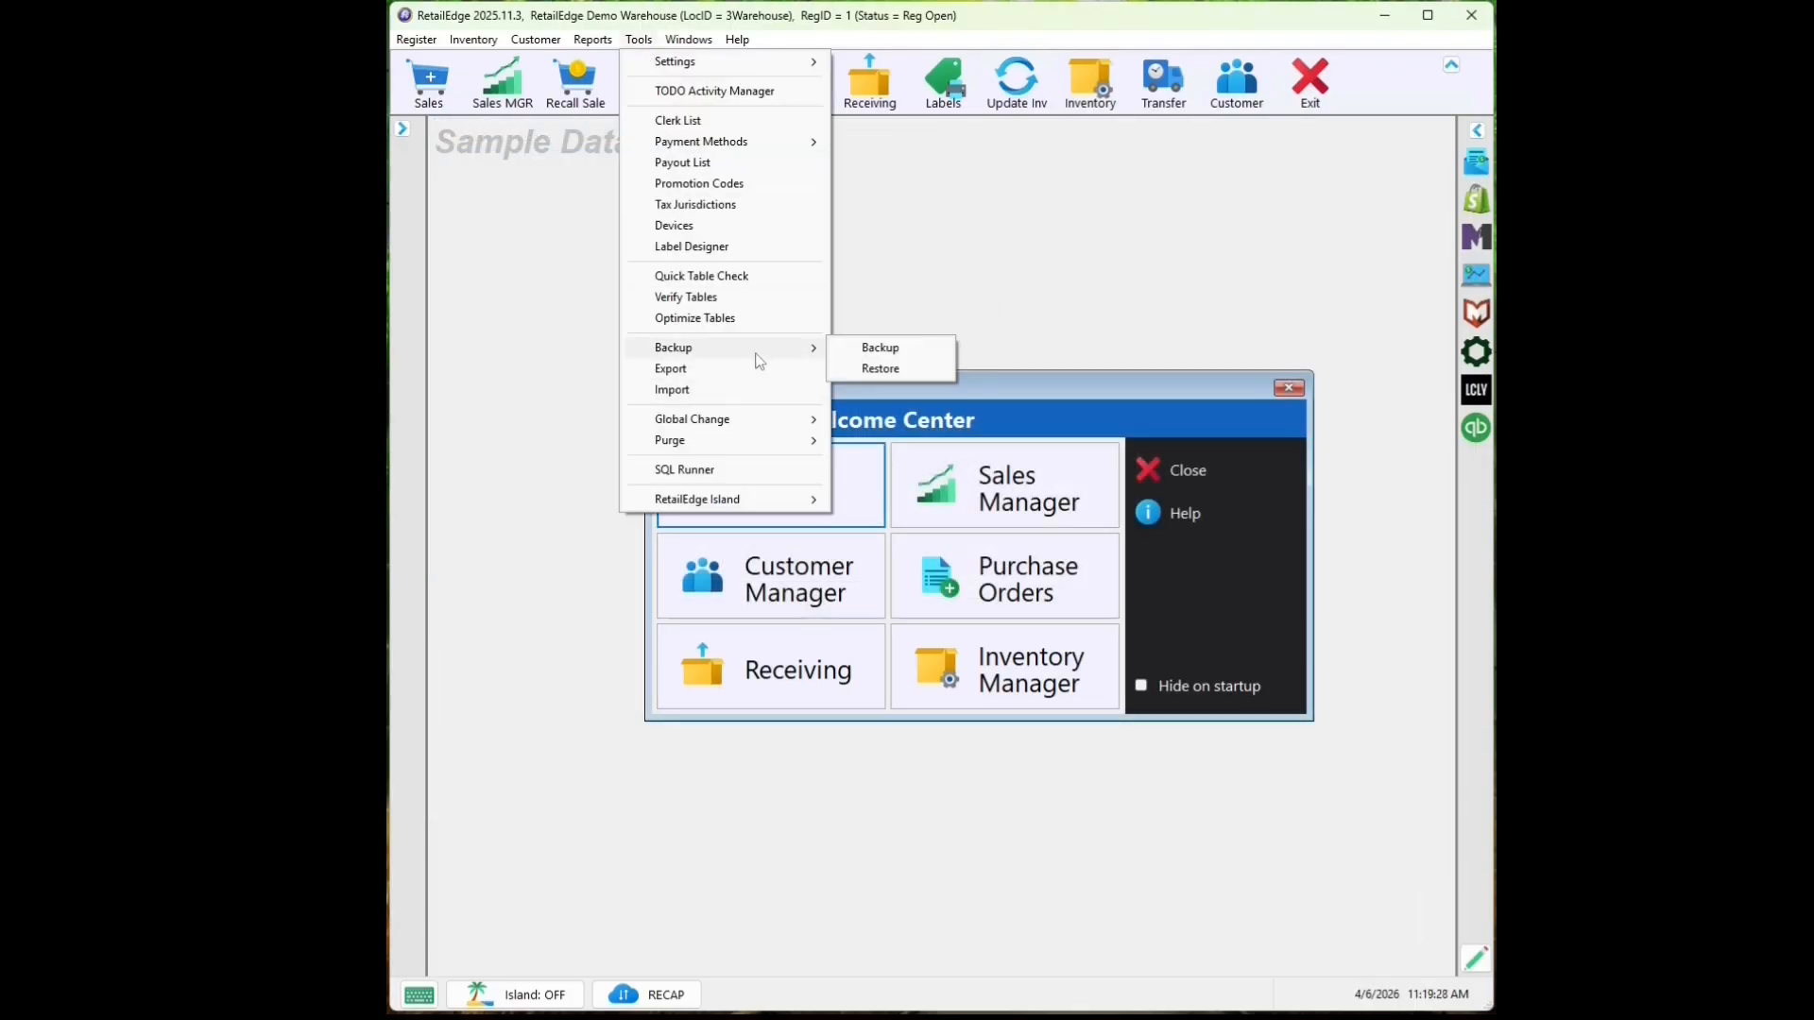
pyautogui.click(894, 349)
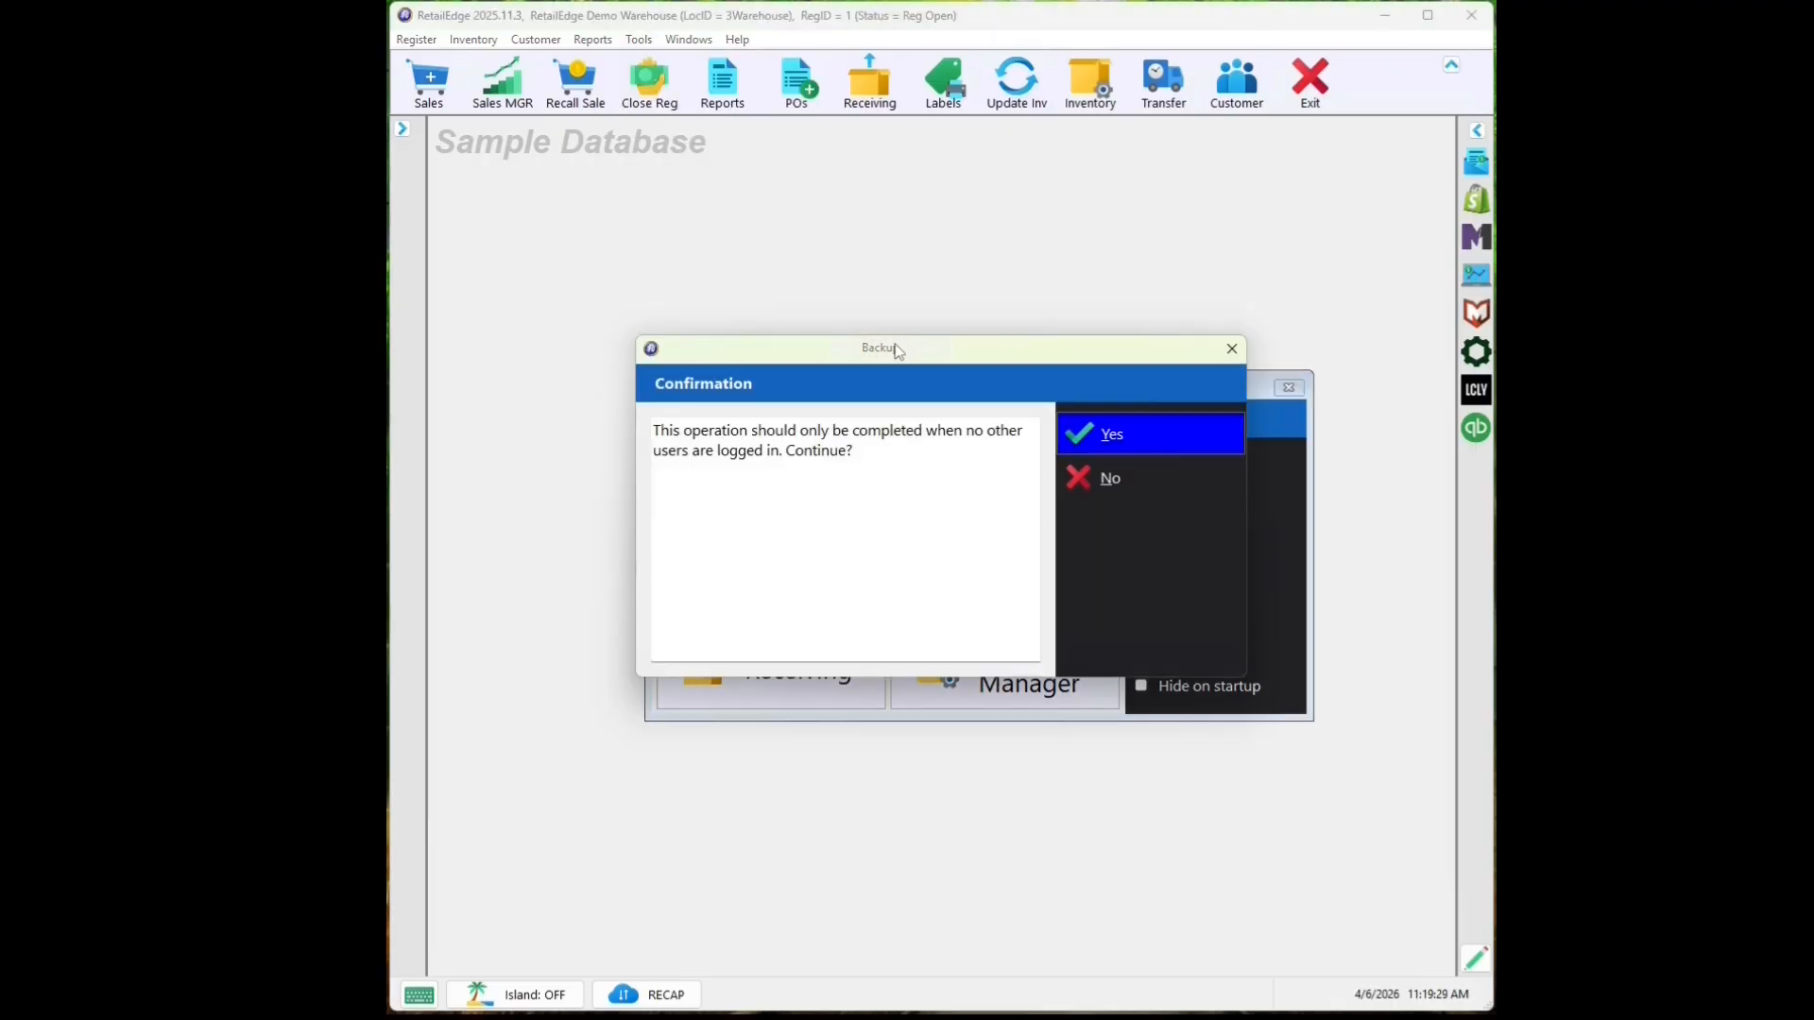
pyautogui.click(1141, 432)
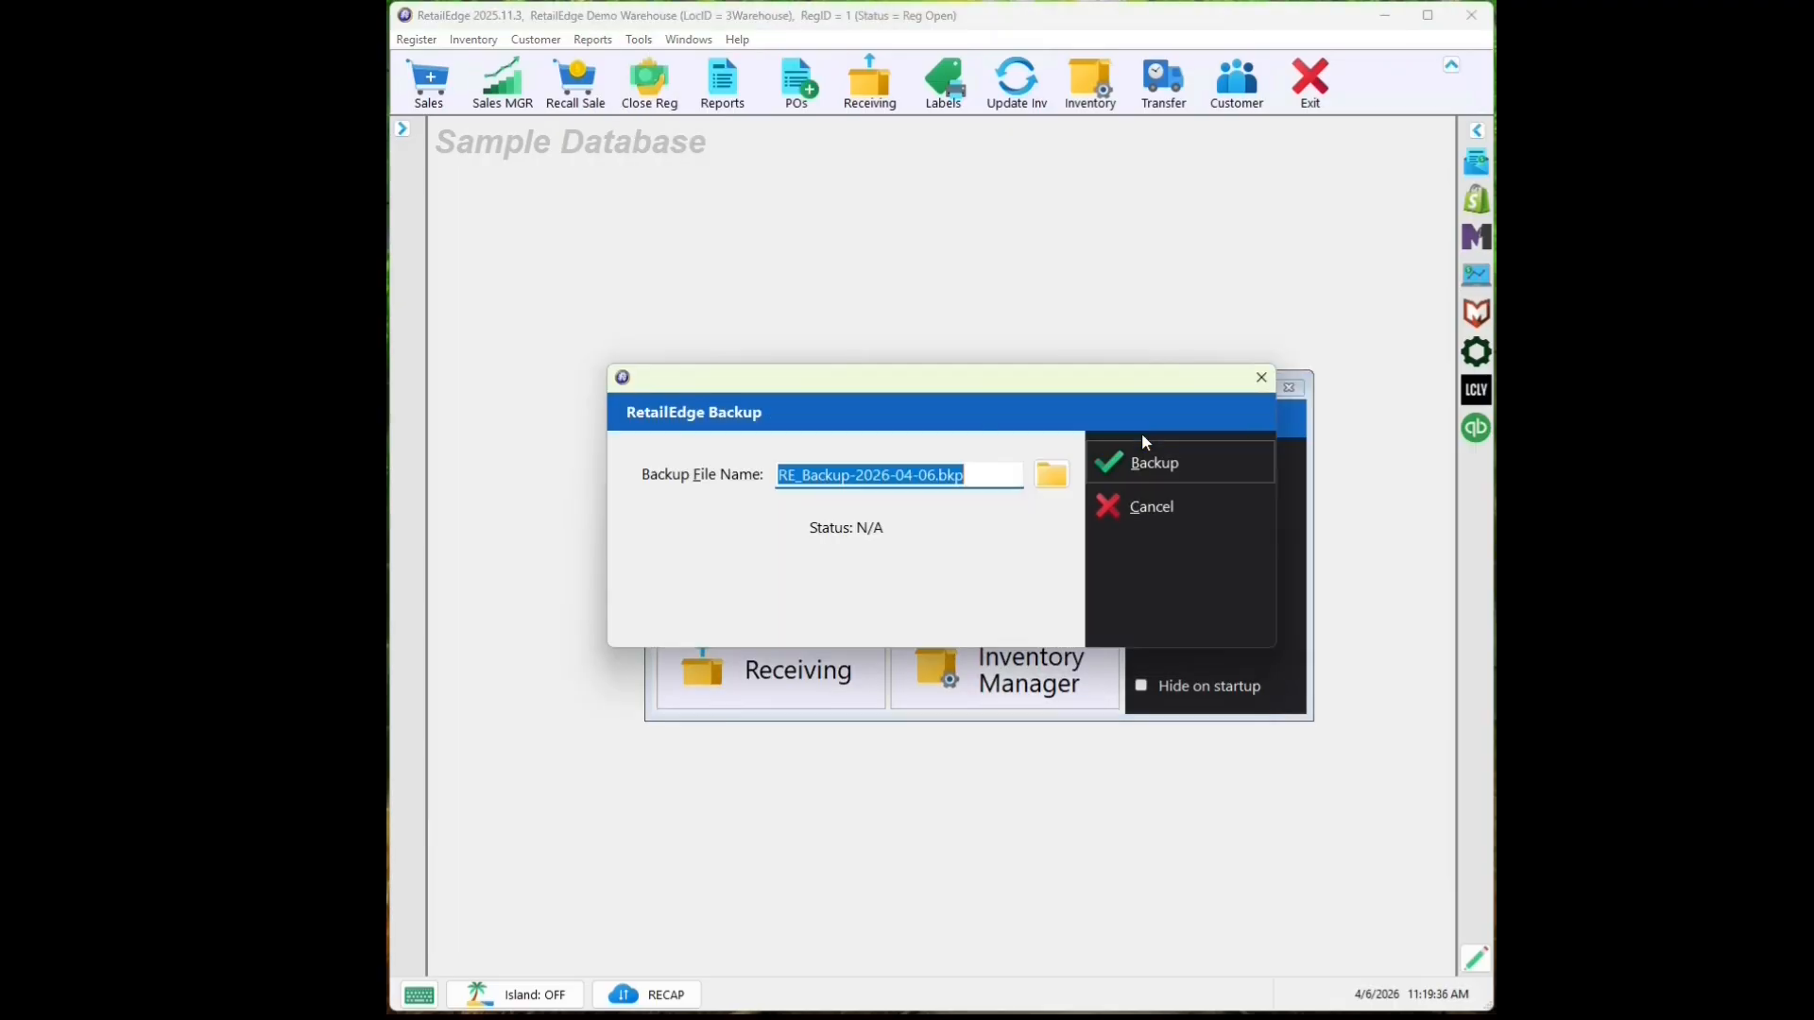
pyautogui.click(1051, 475)
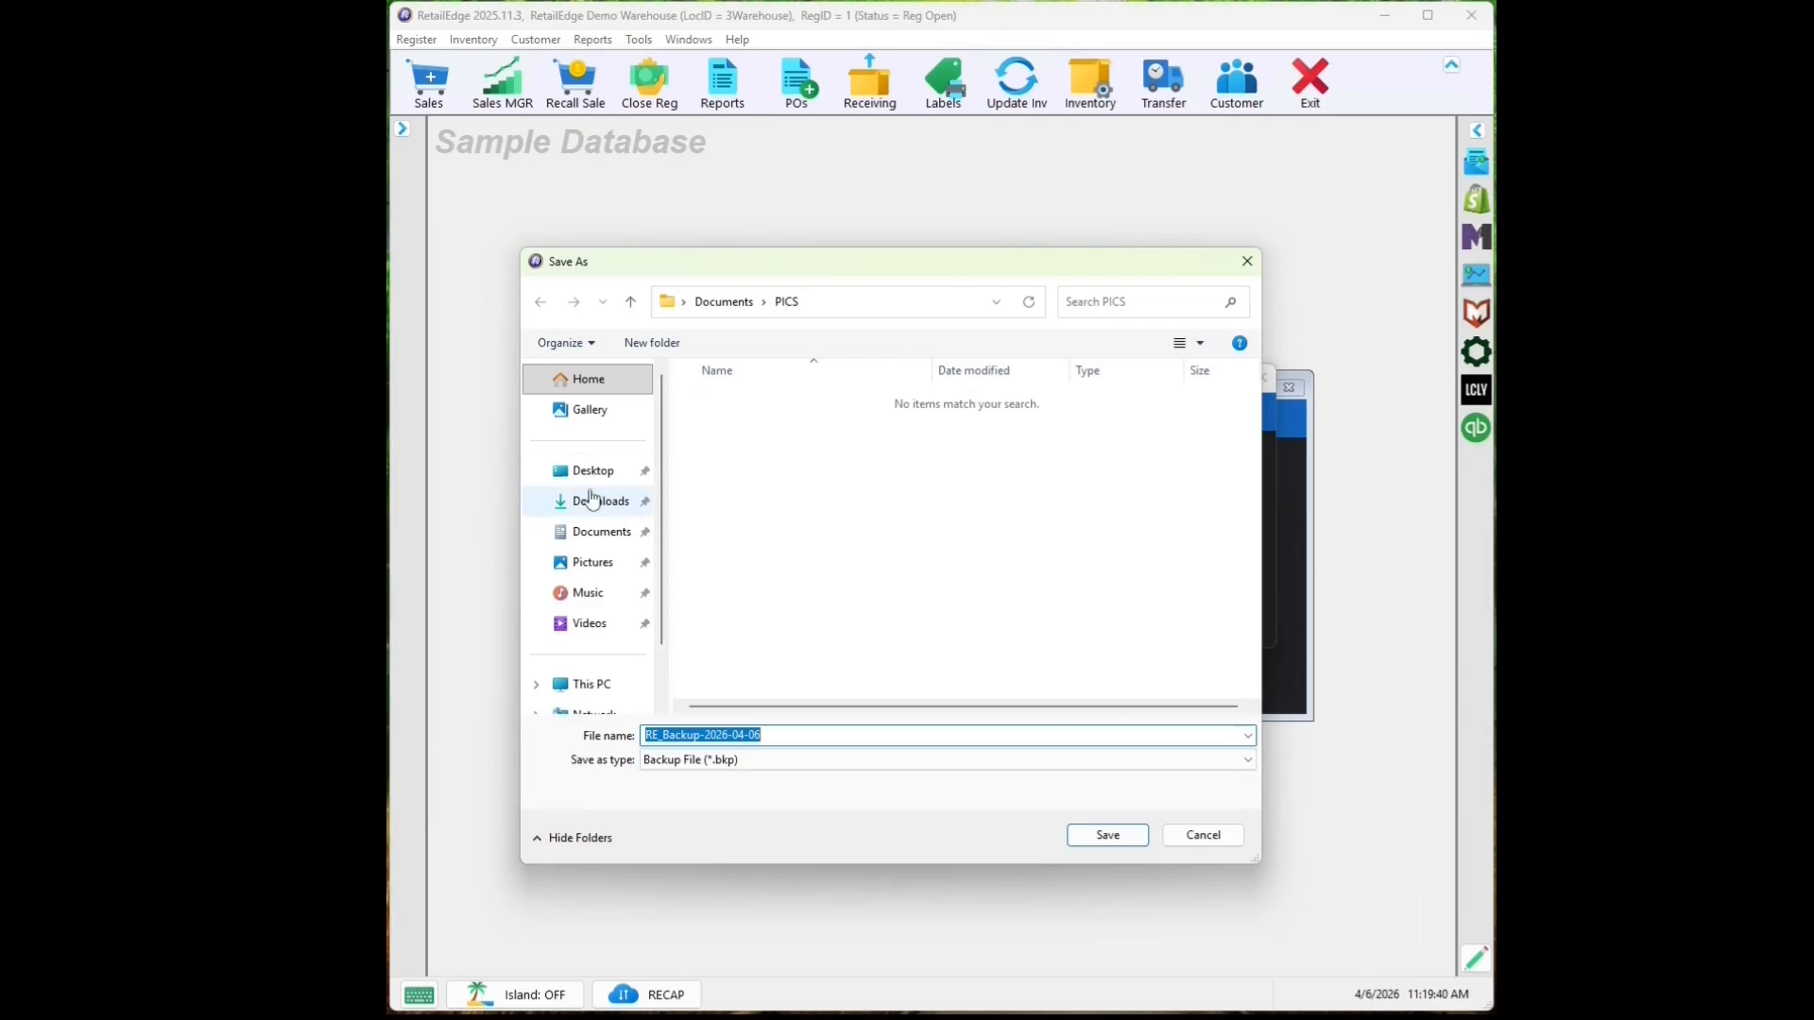
pyautogui.click(590, 533)
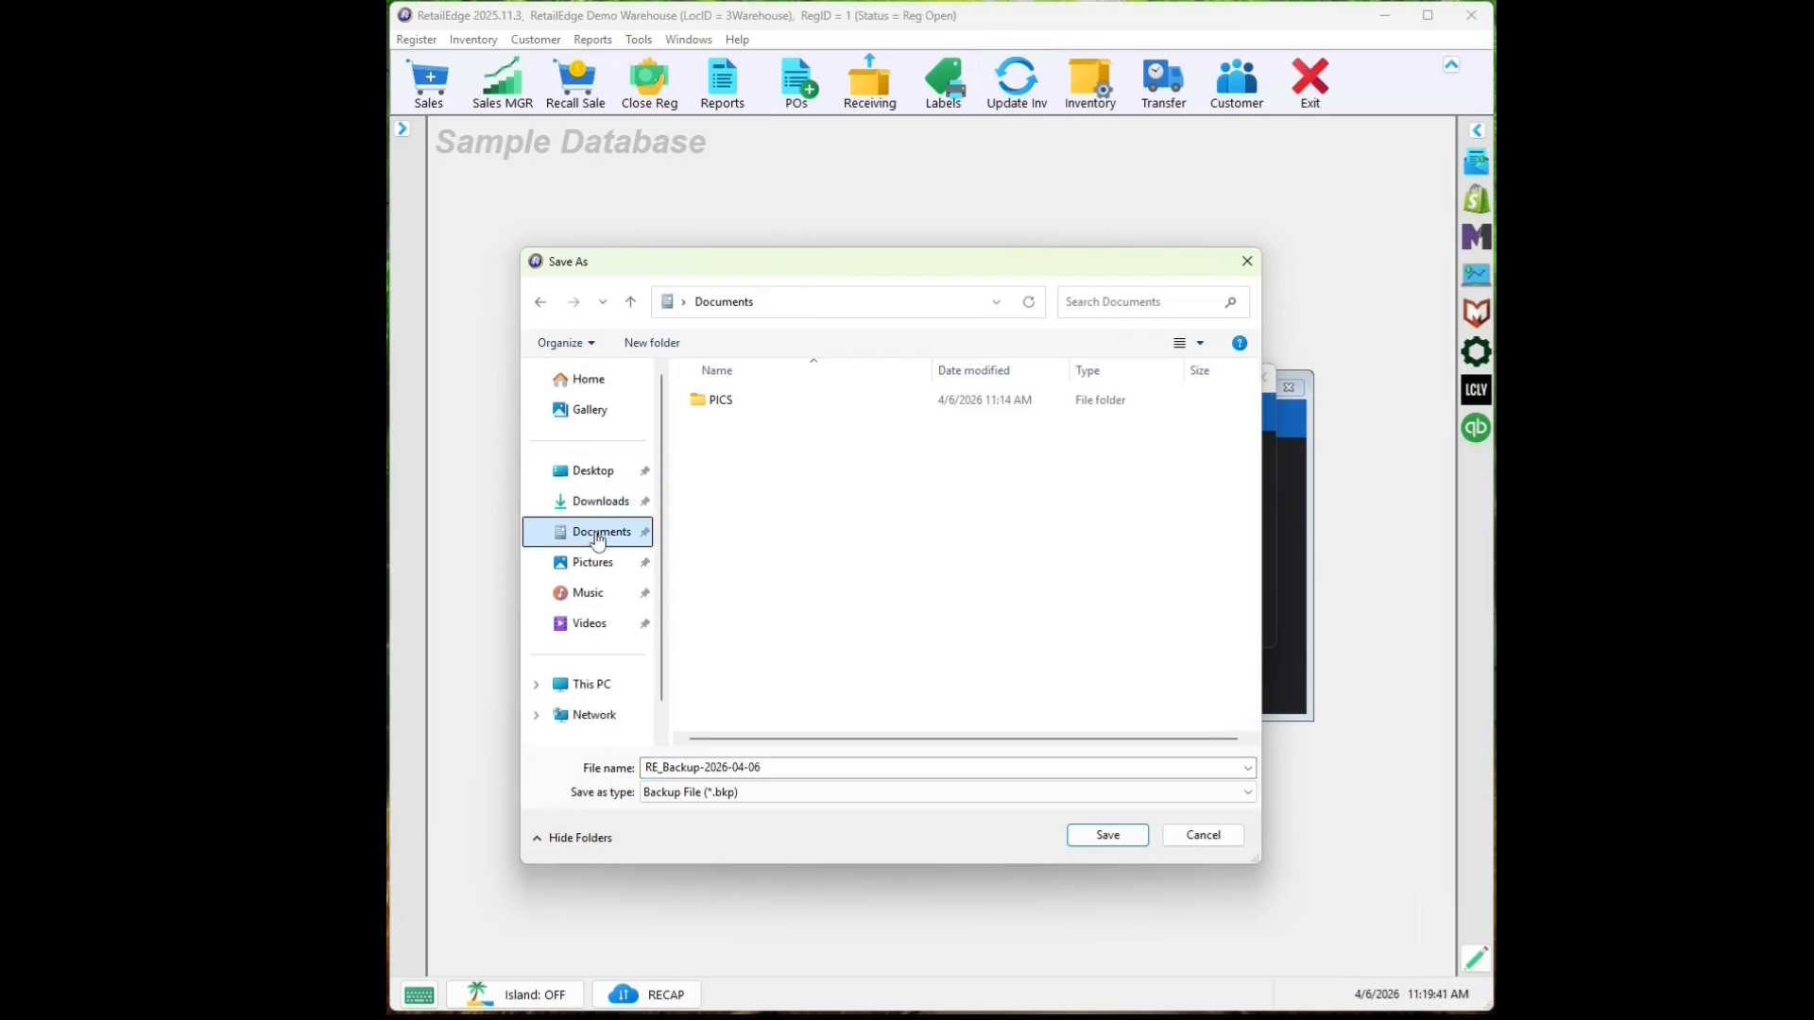
pyautogui.doubleClick(762, 405)
pyautogui.click(1107, 835)
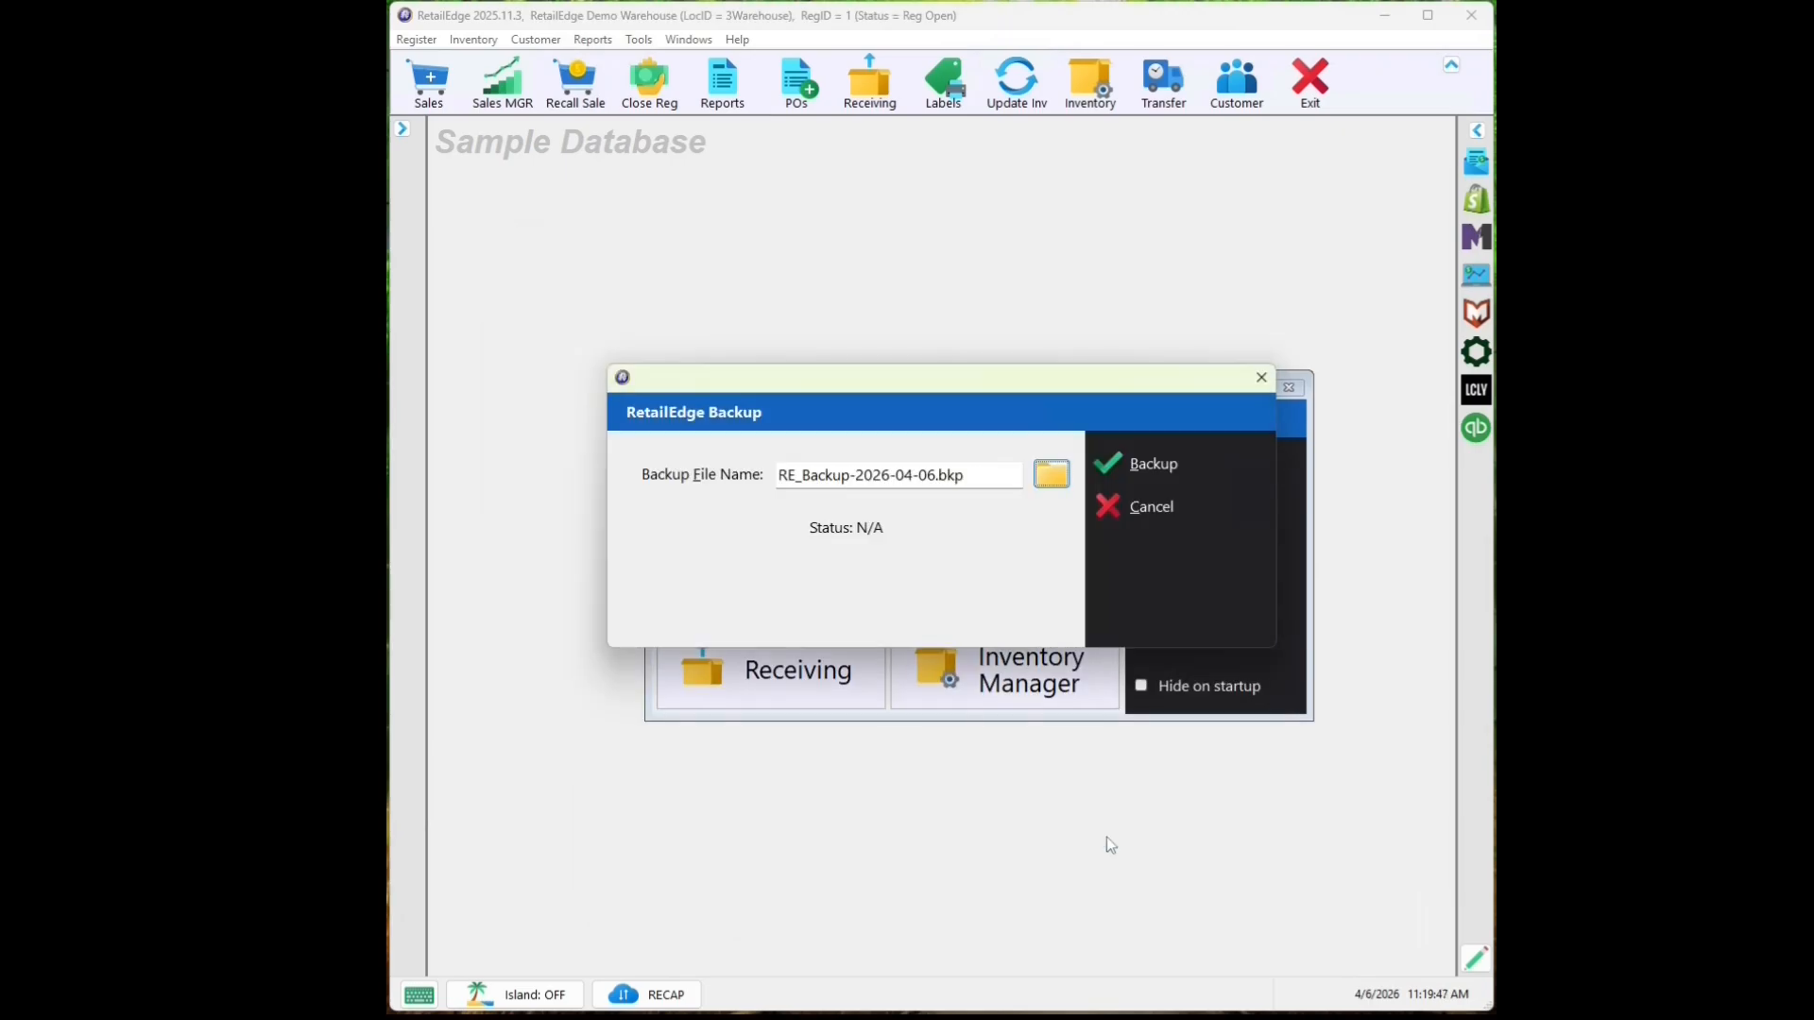
# - Run the backup to the chosen file, confirm it, and close the completion message
pyautogui.click(1166, 467)
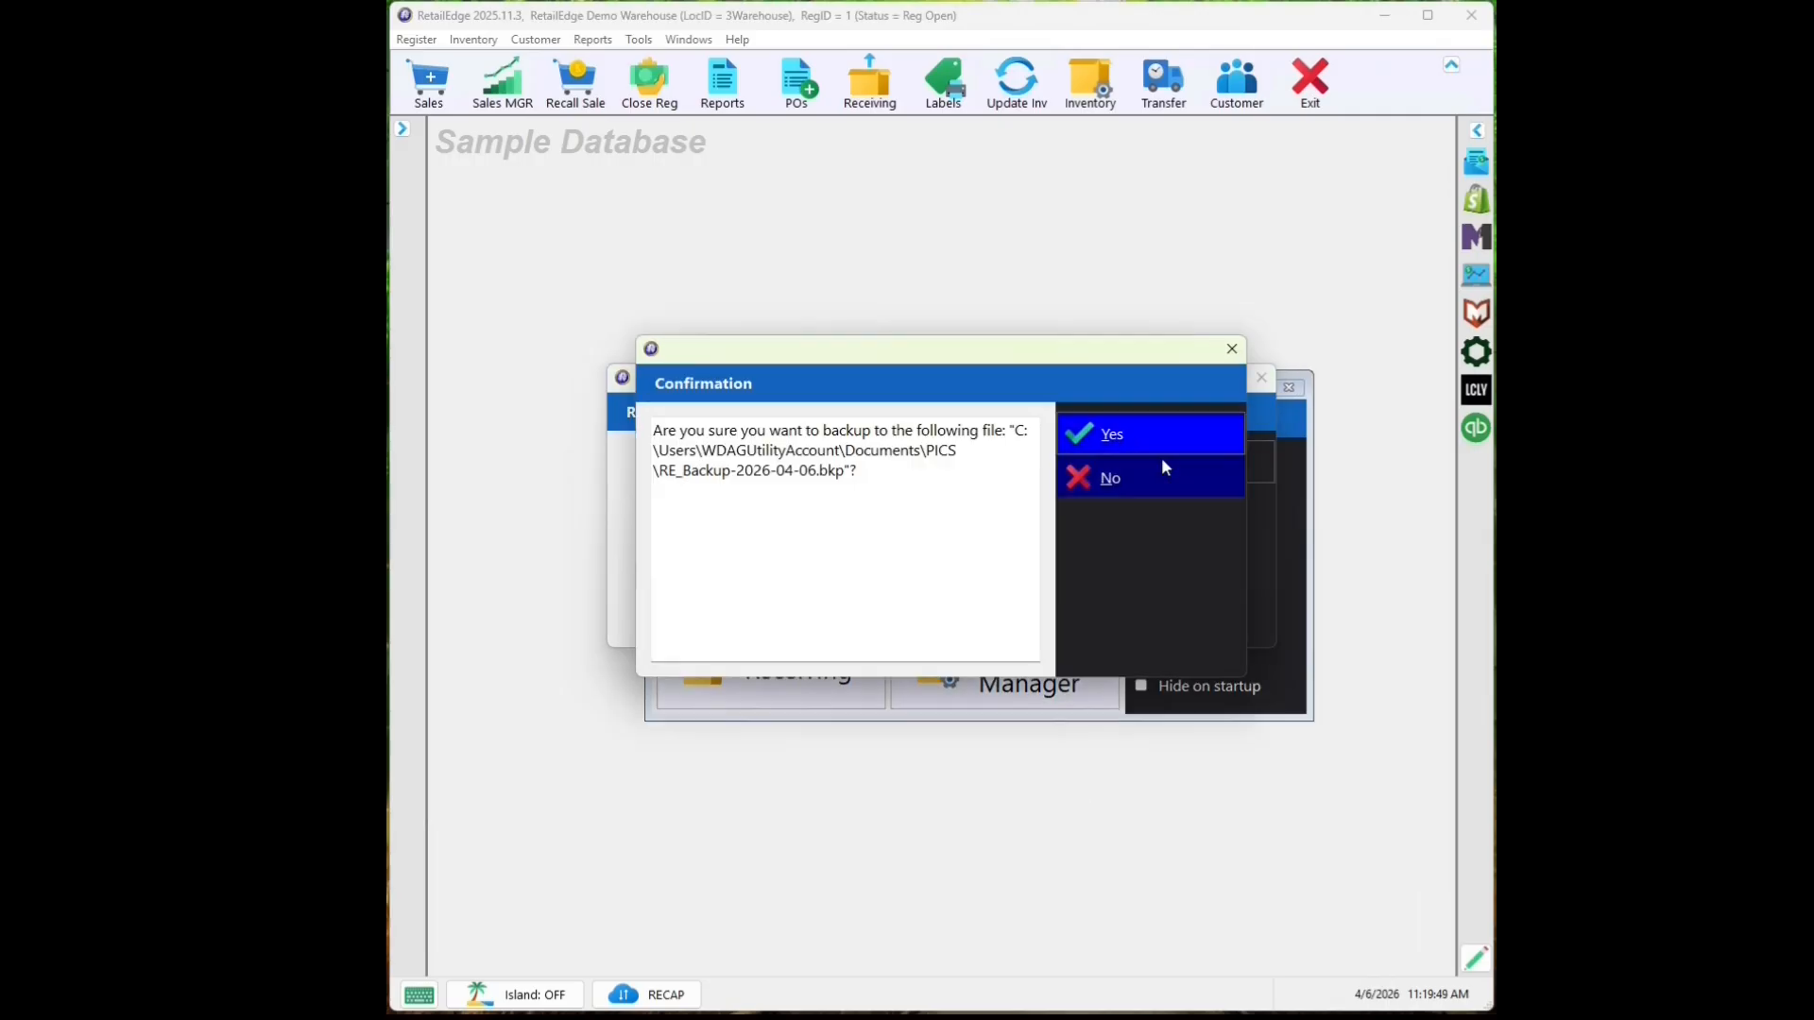
pyautogui.click(1159, 439)
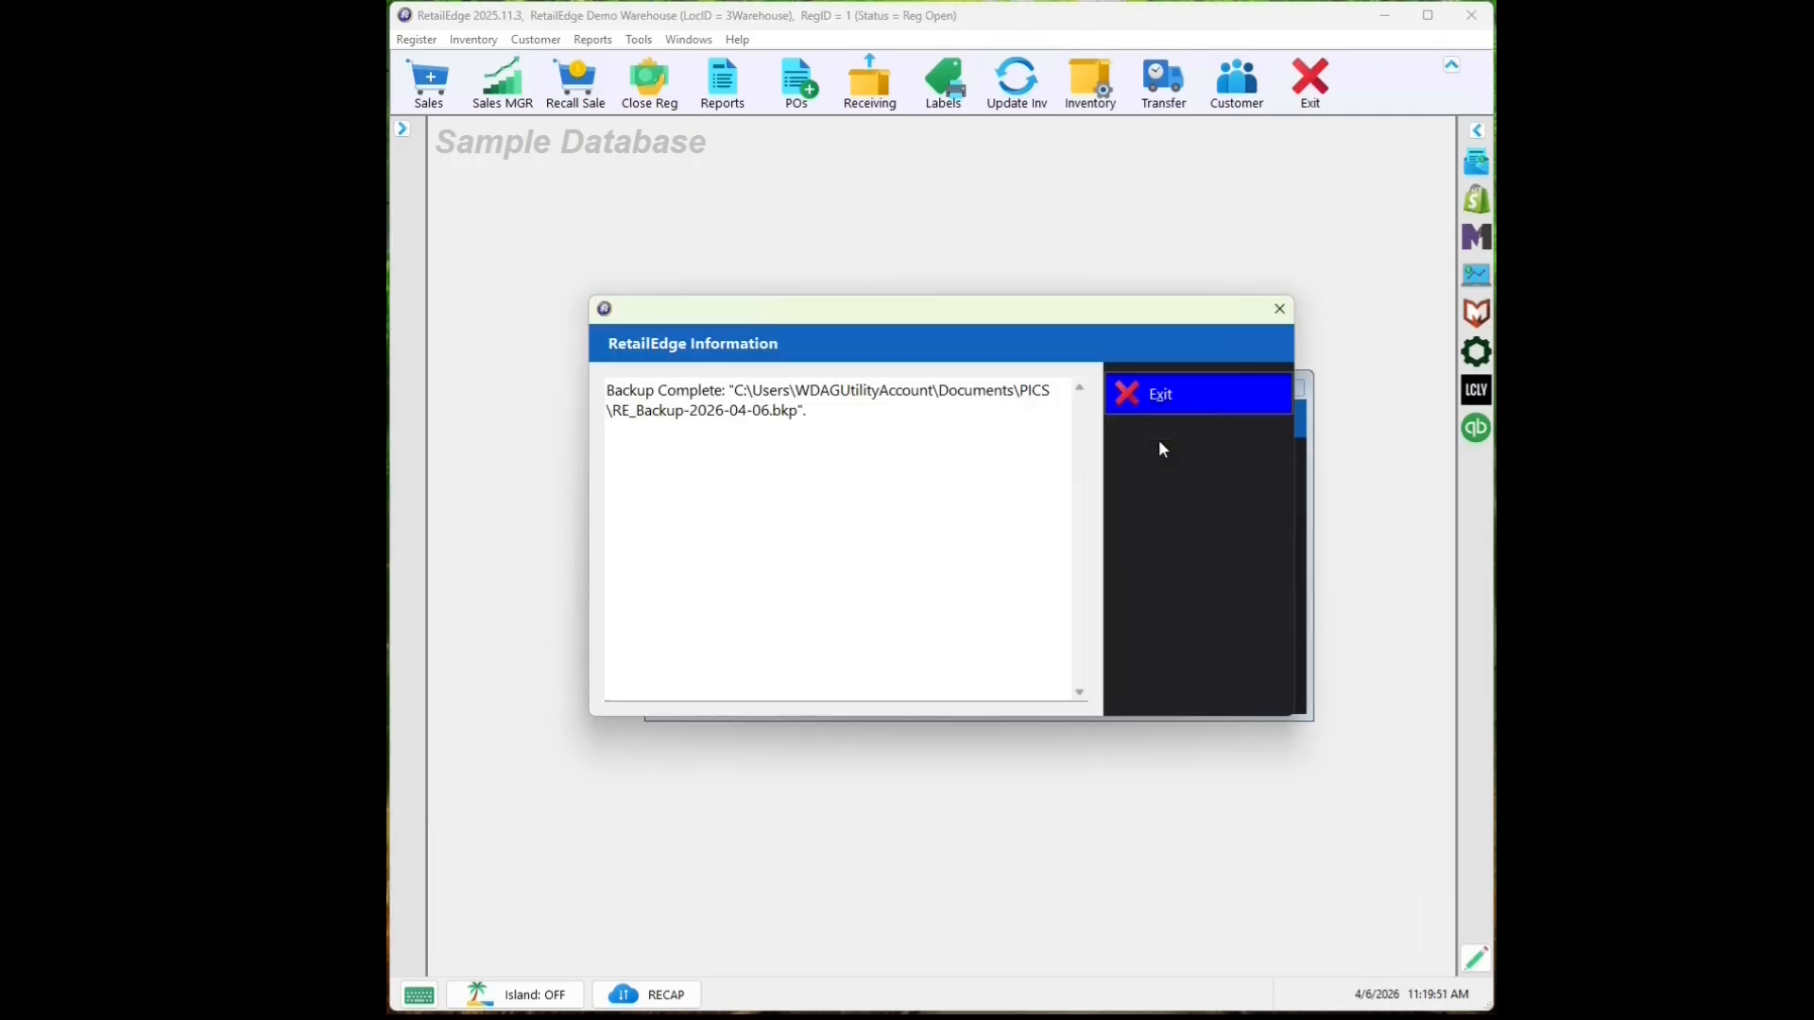
pyautogui.click(1166, 400)
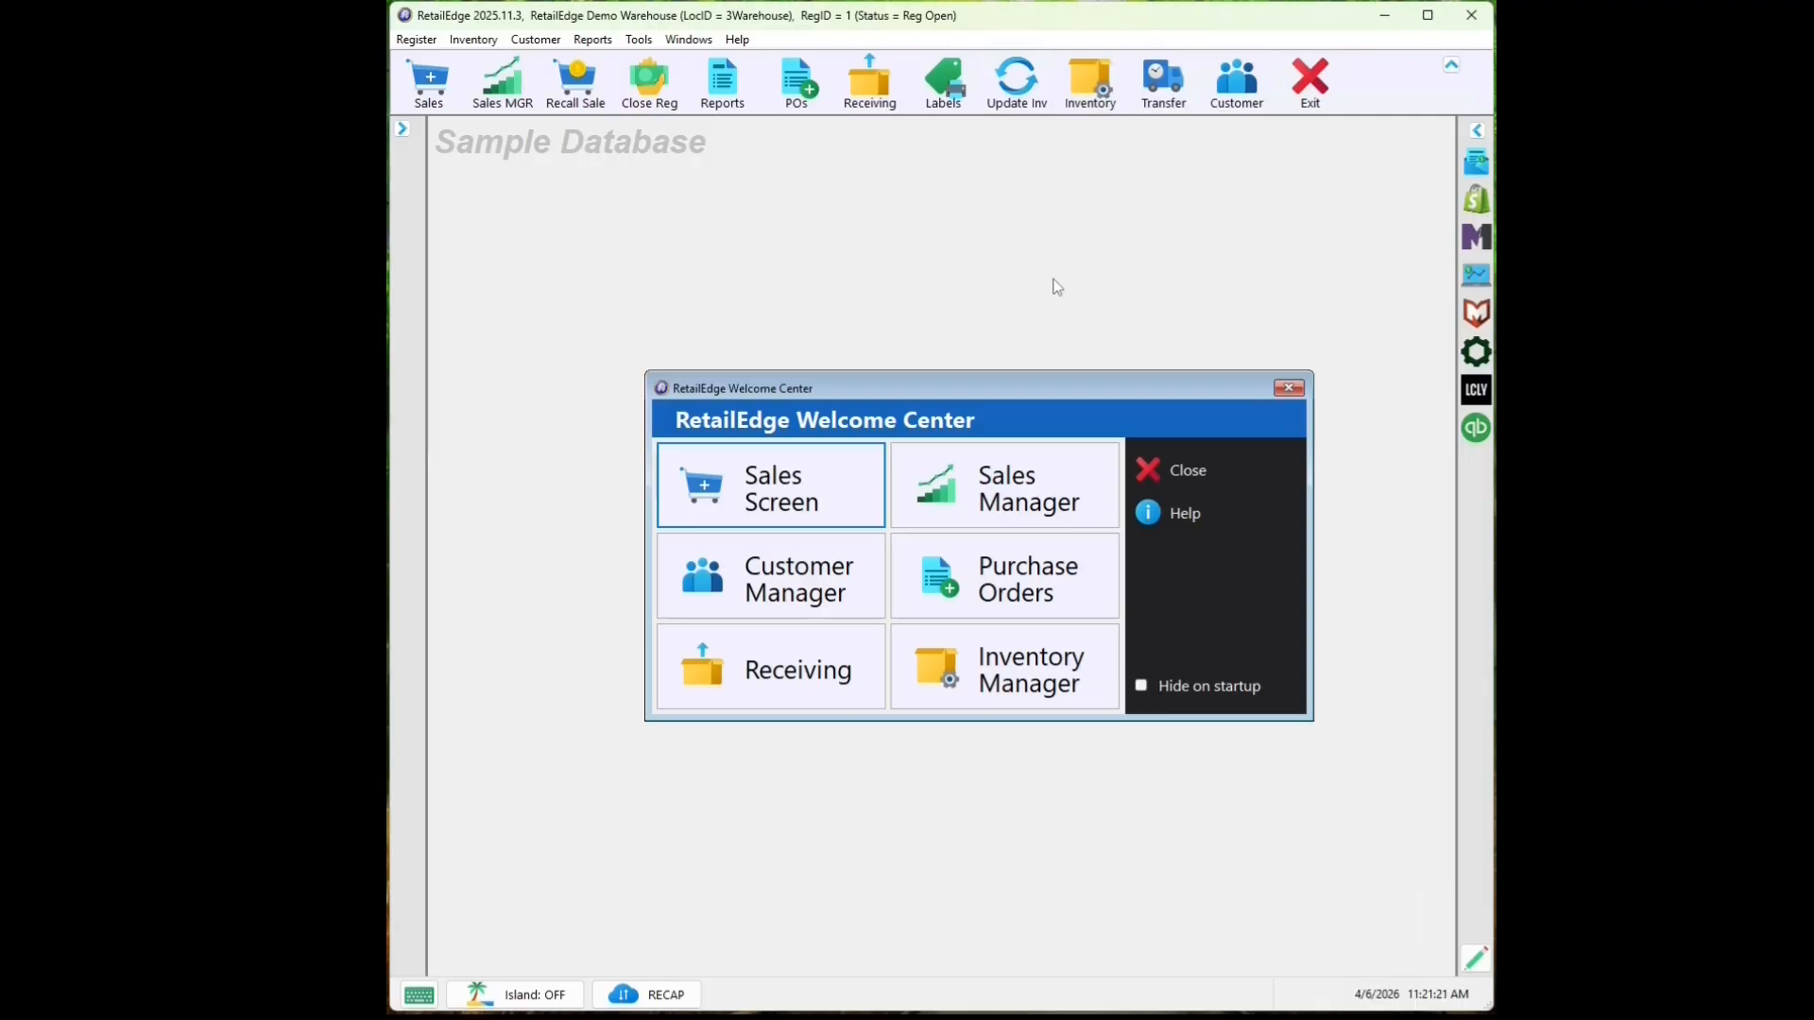
# - Start the PICS Zero Inventory utility and acknowledge the existing backup by entering BACKUP
pyautogui.click(473, 39)
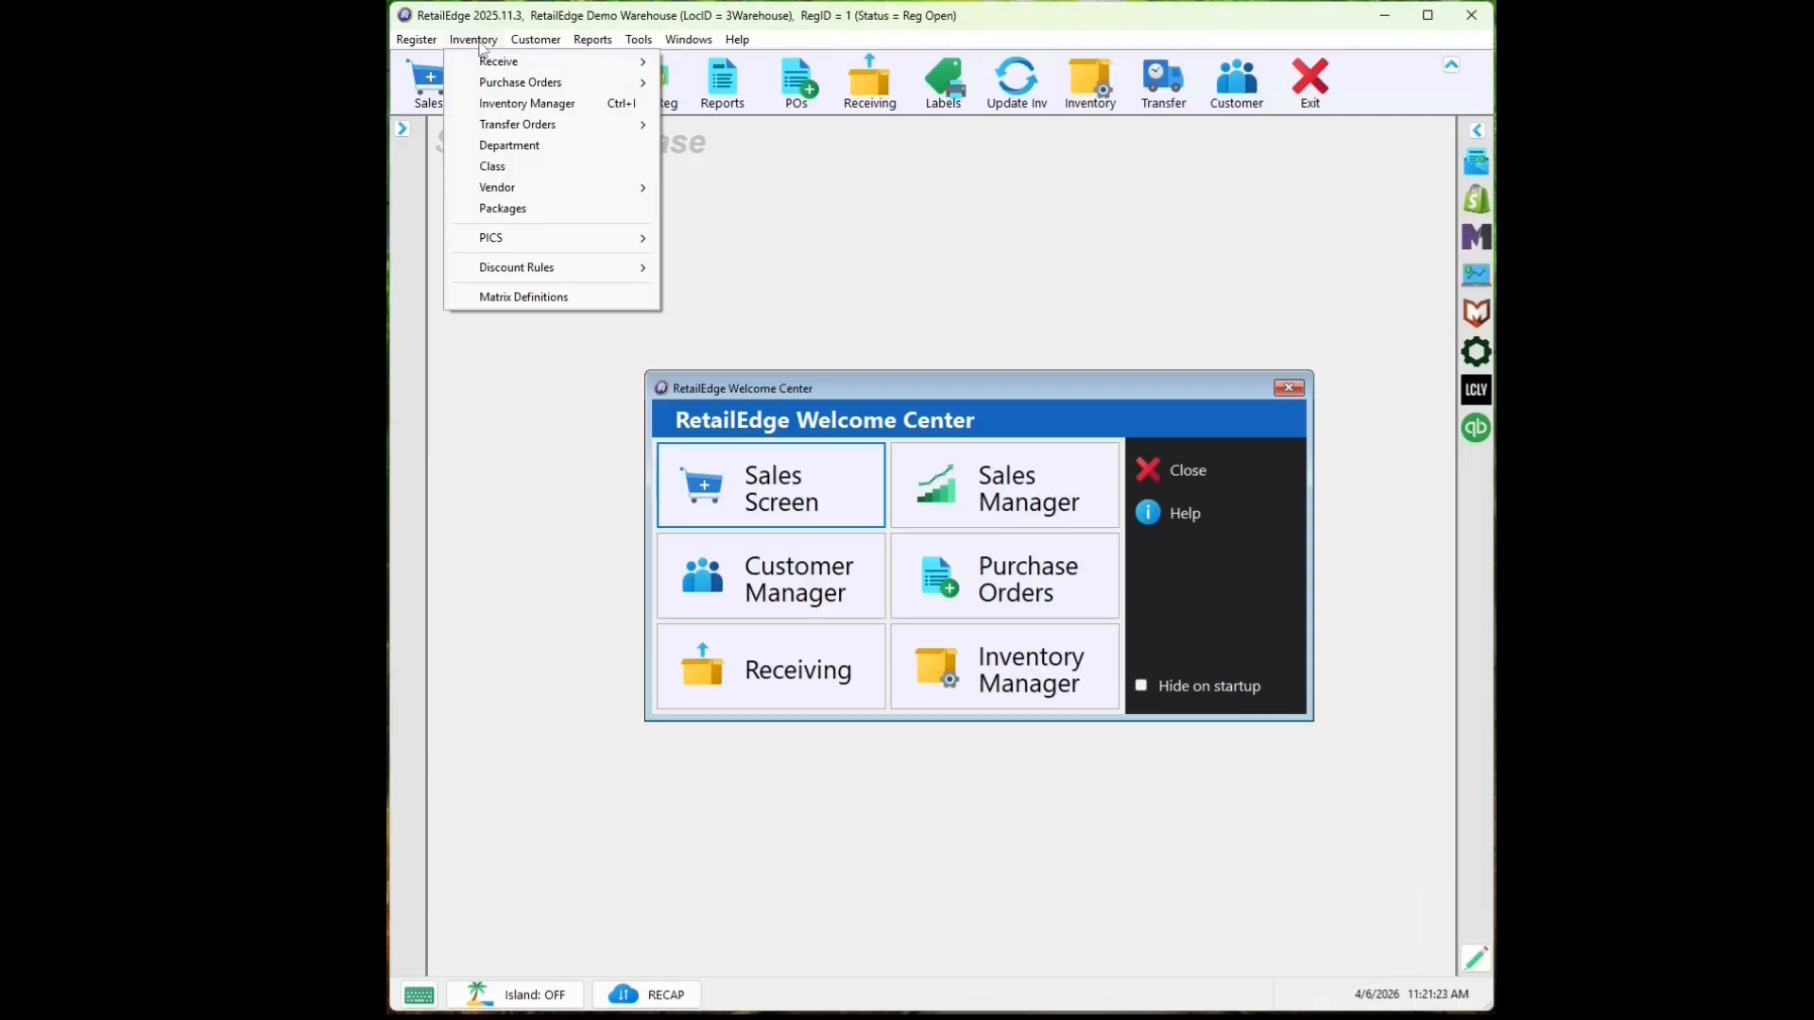
pyautogui.moveTo(572, 245)
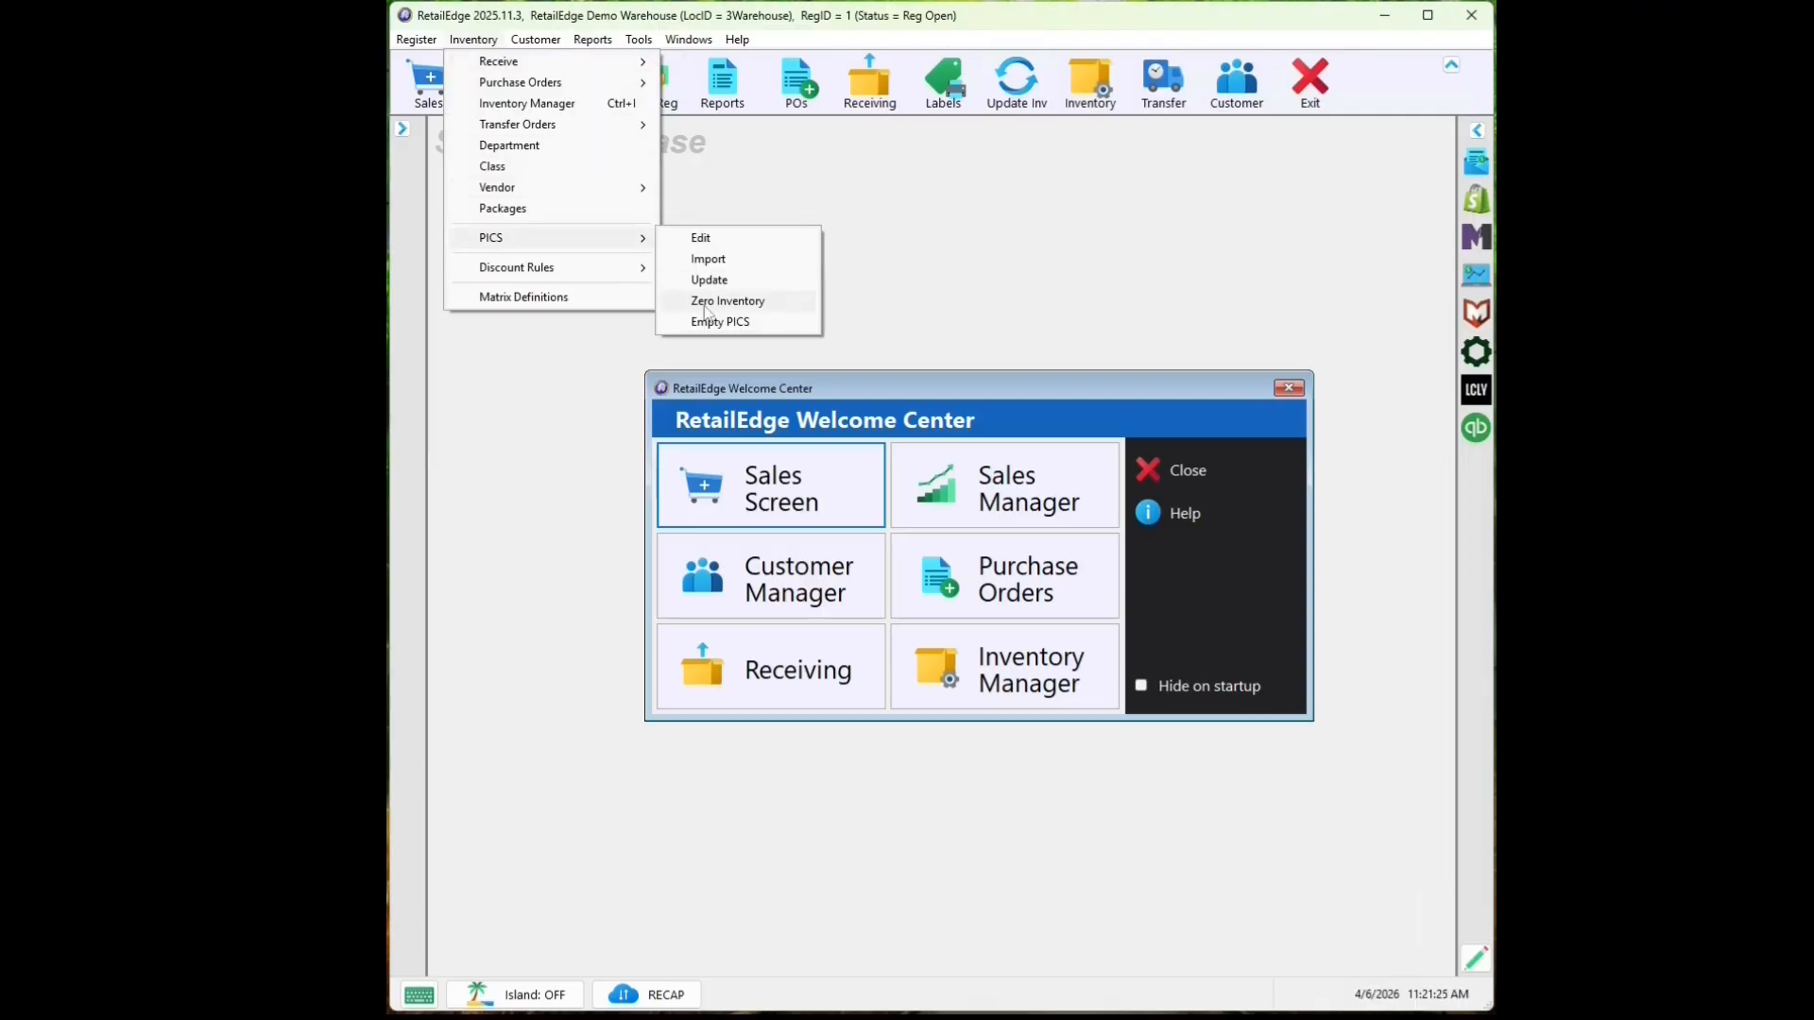
pyautogui.click(705, 303)
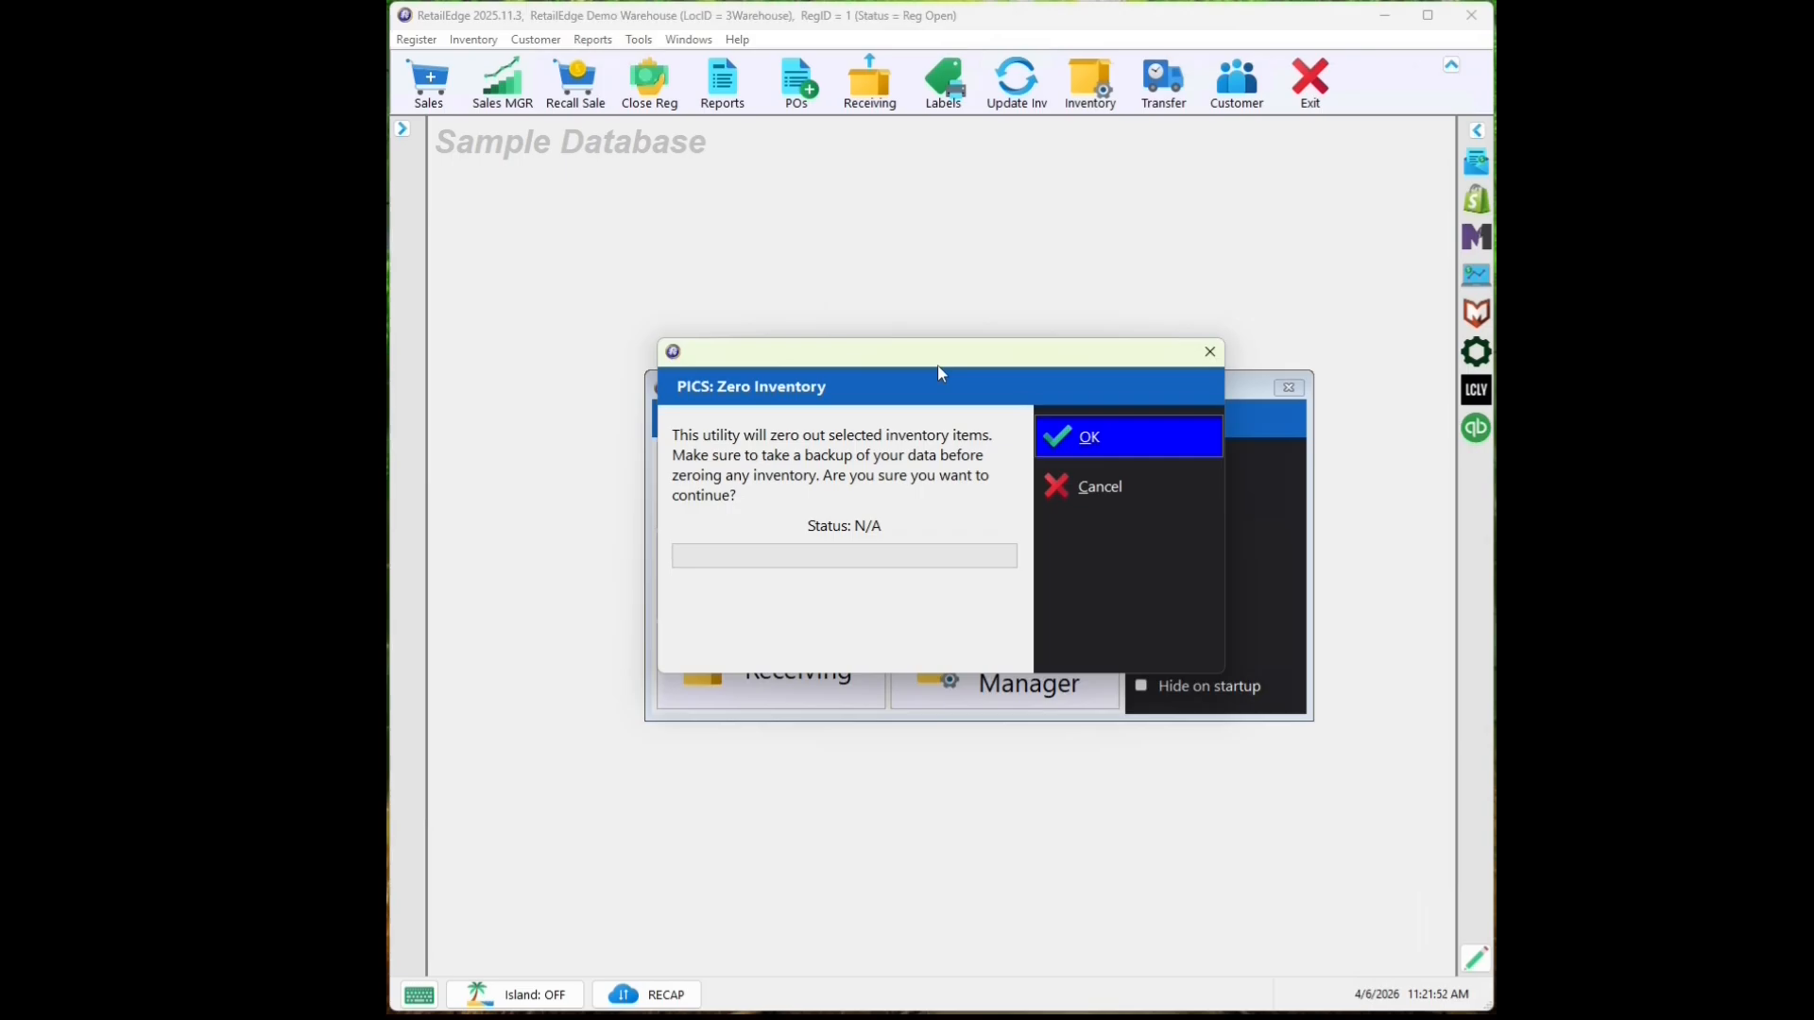
pyautogui.click(1149, 434)
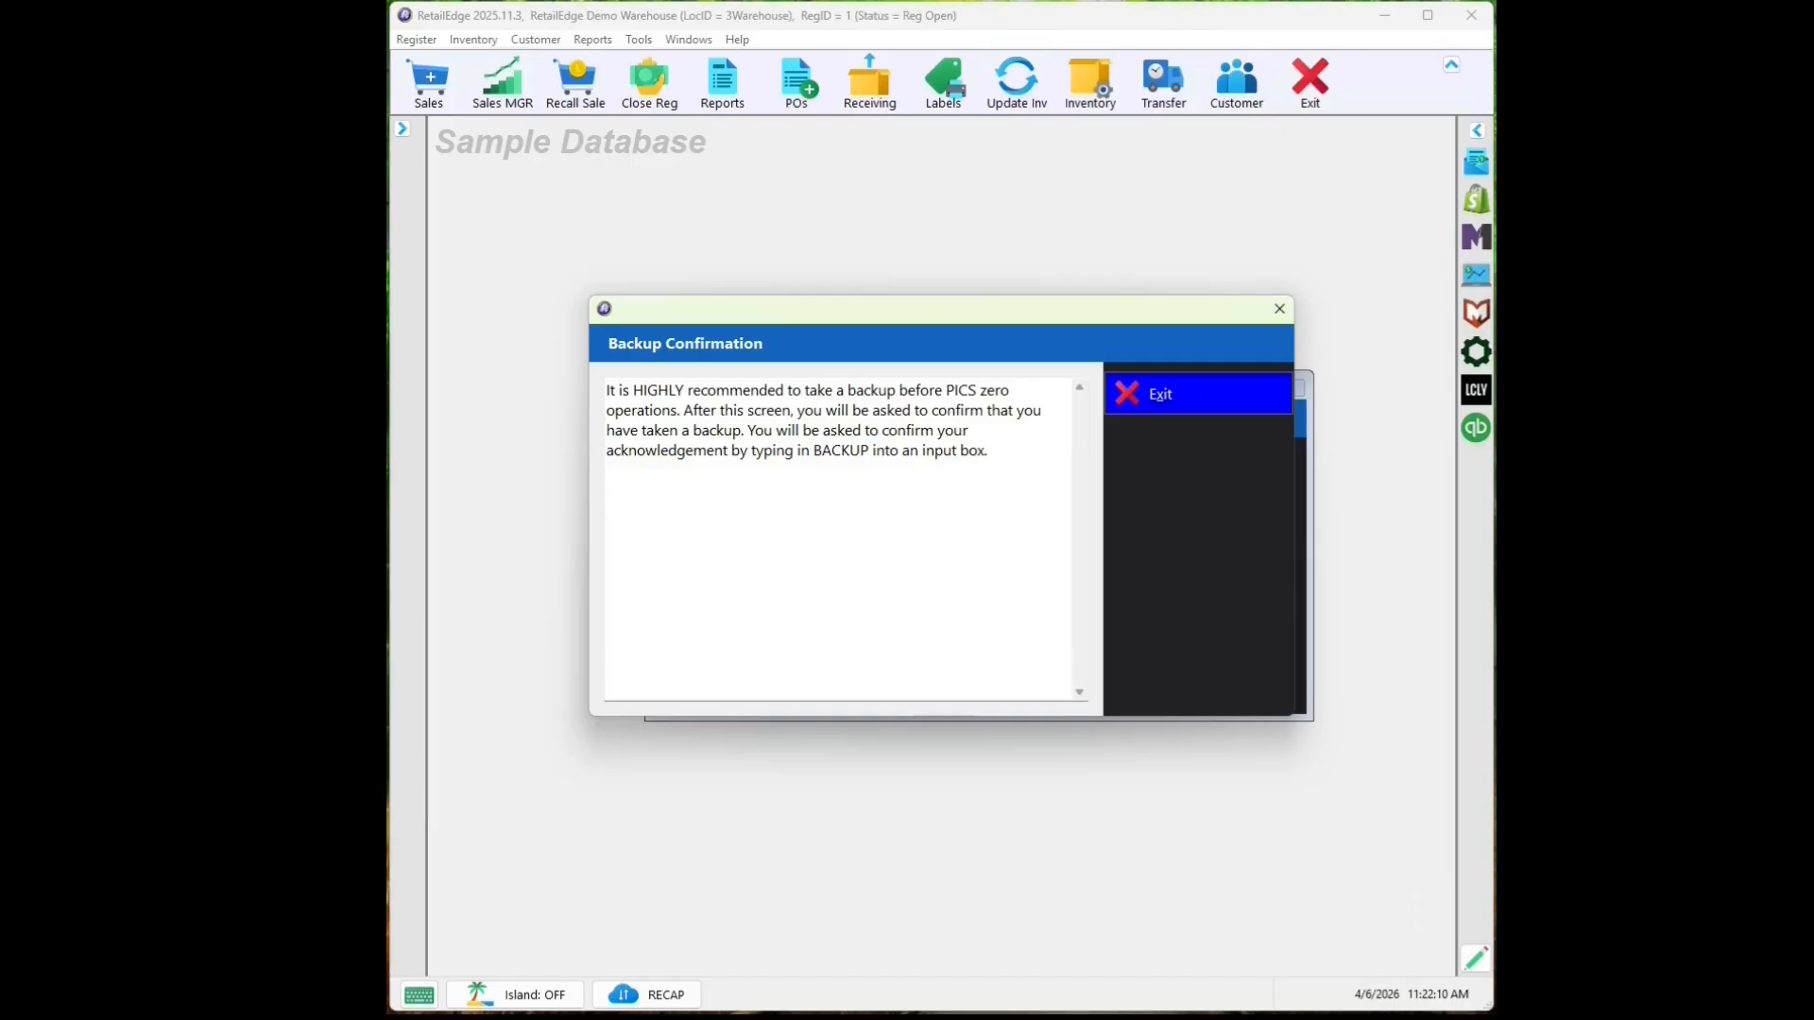
pyautogui.click(1213, 388)
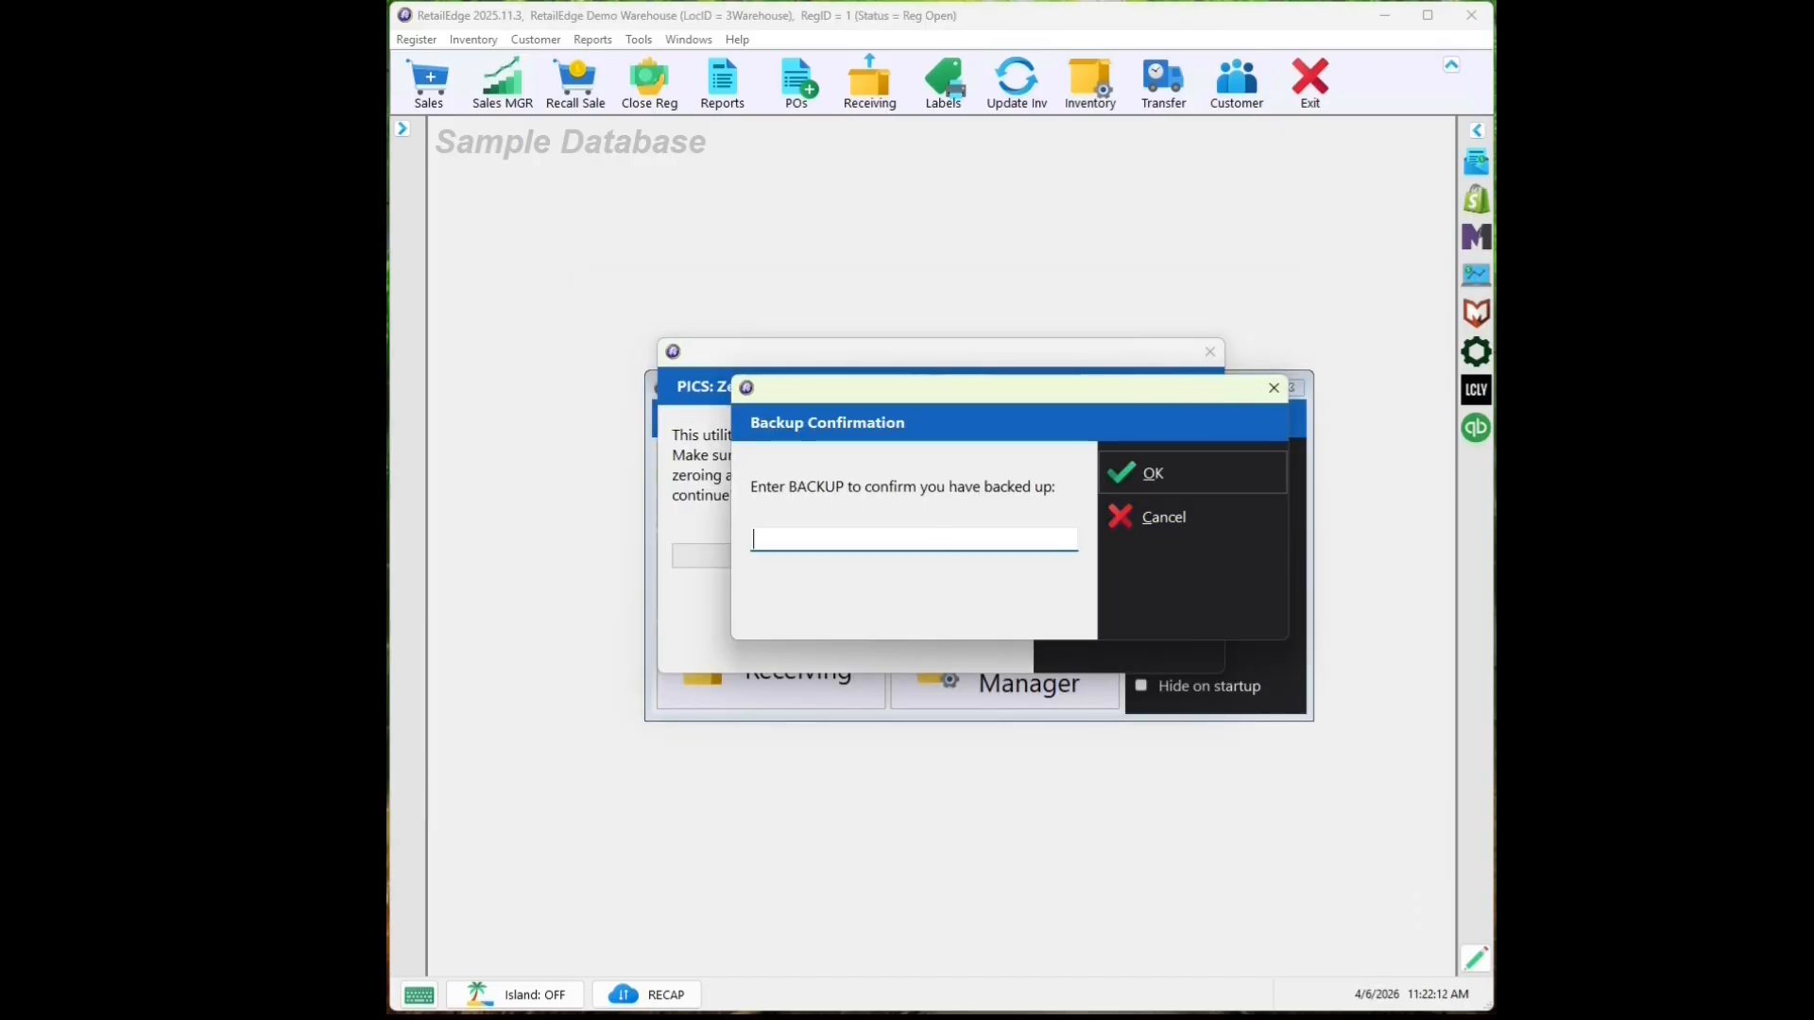
pyautogui.write('Backup')
pyautogui.press('Return')
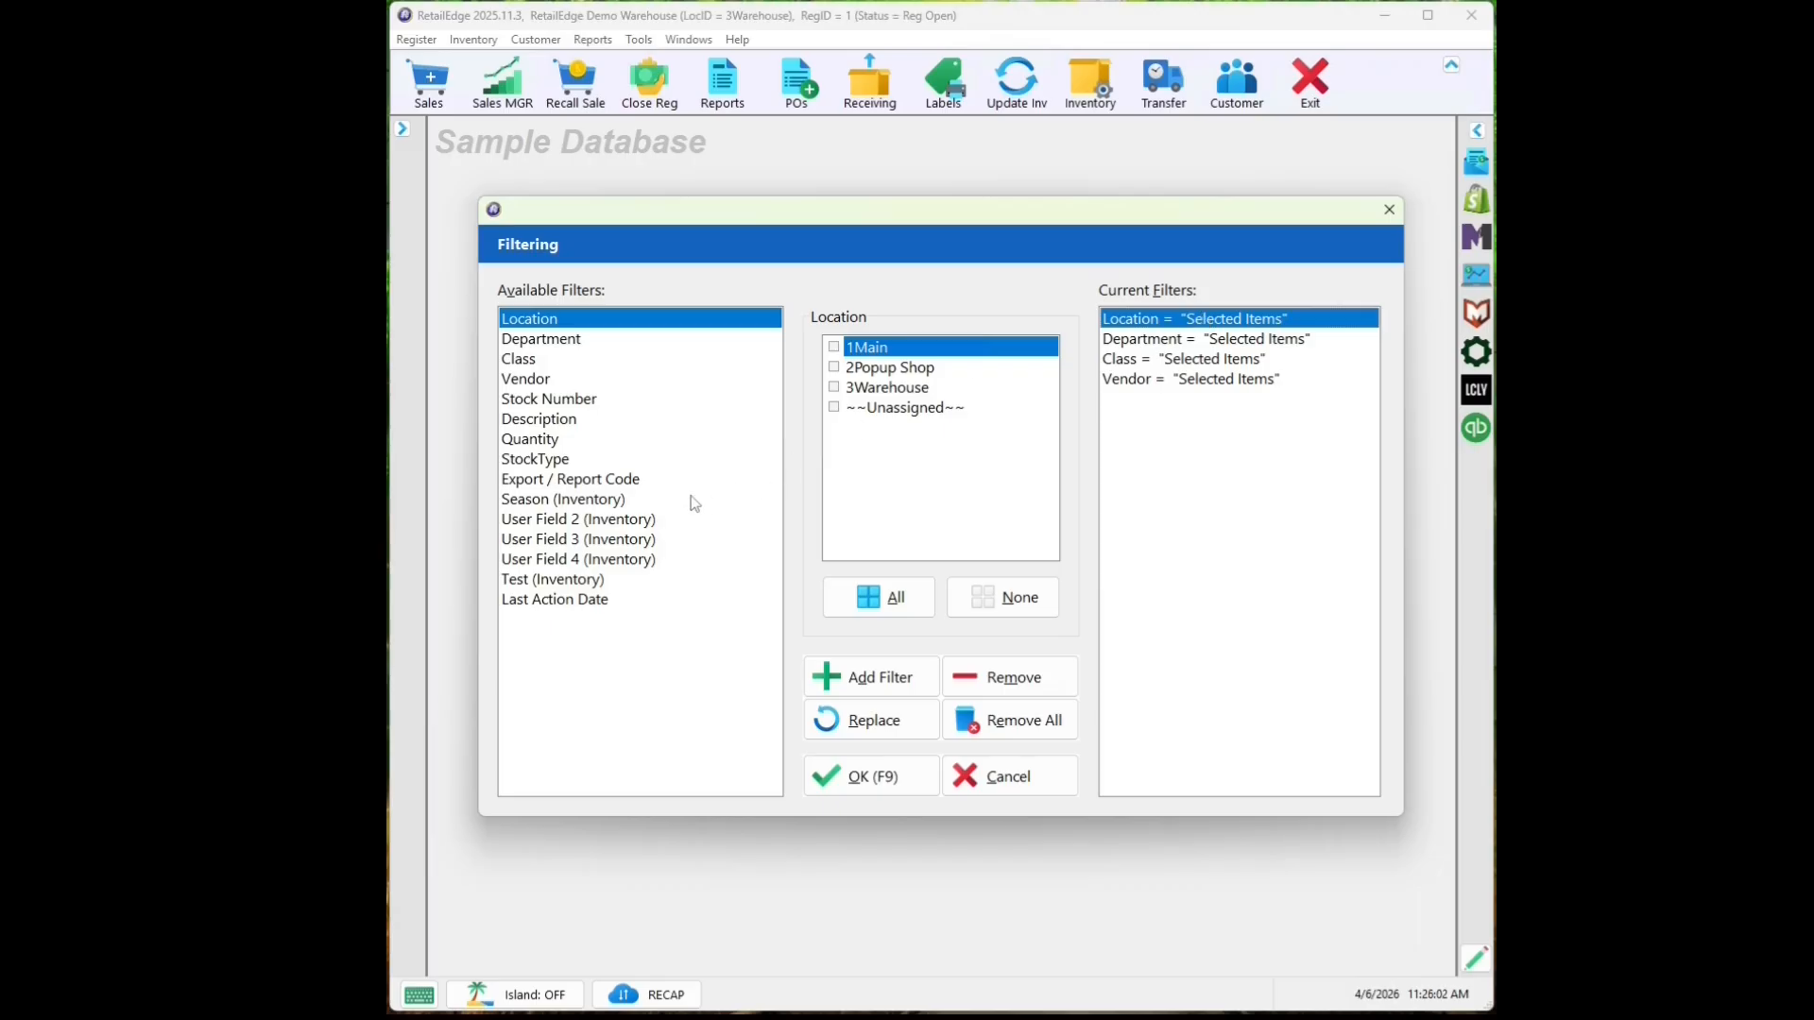
# - Set the Location filter to 3Warehouse and replace the Department filter with all departments selected
pyautogui.click(835, 389)
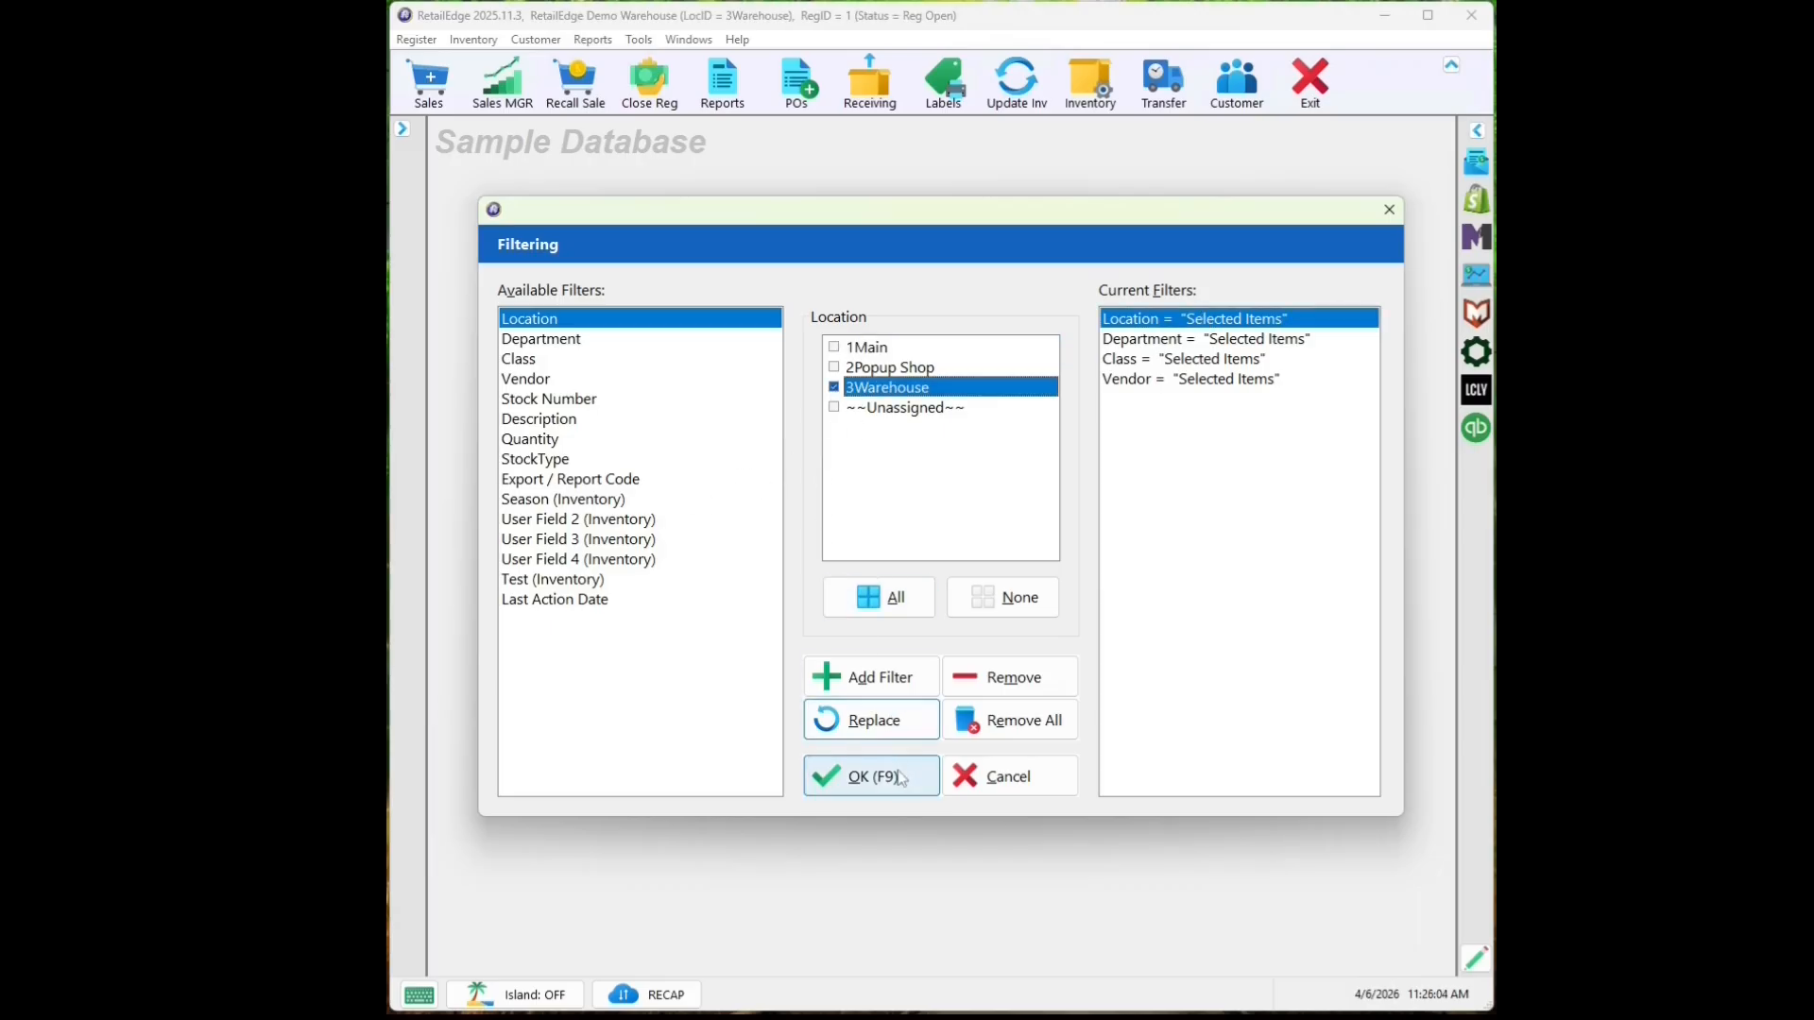
pyautogui.click(1221, 342)
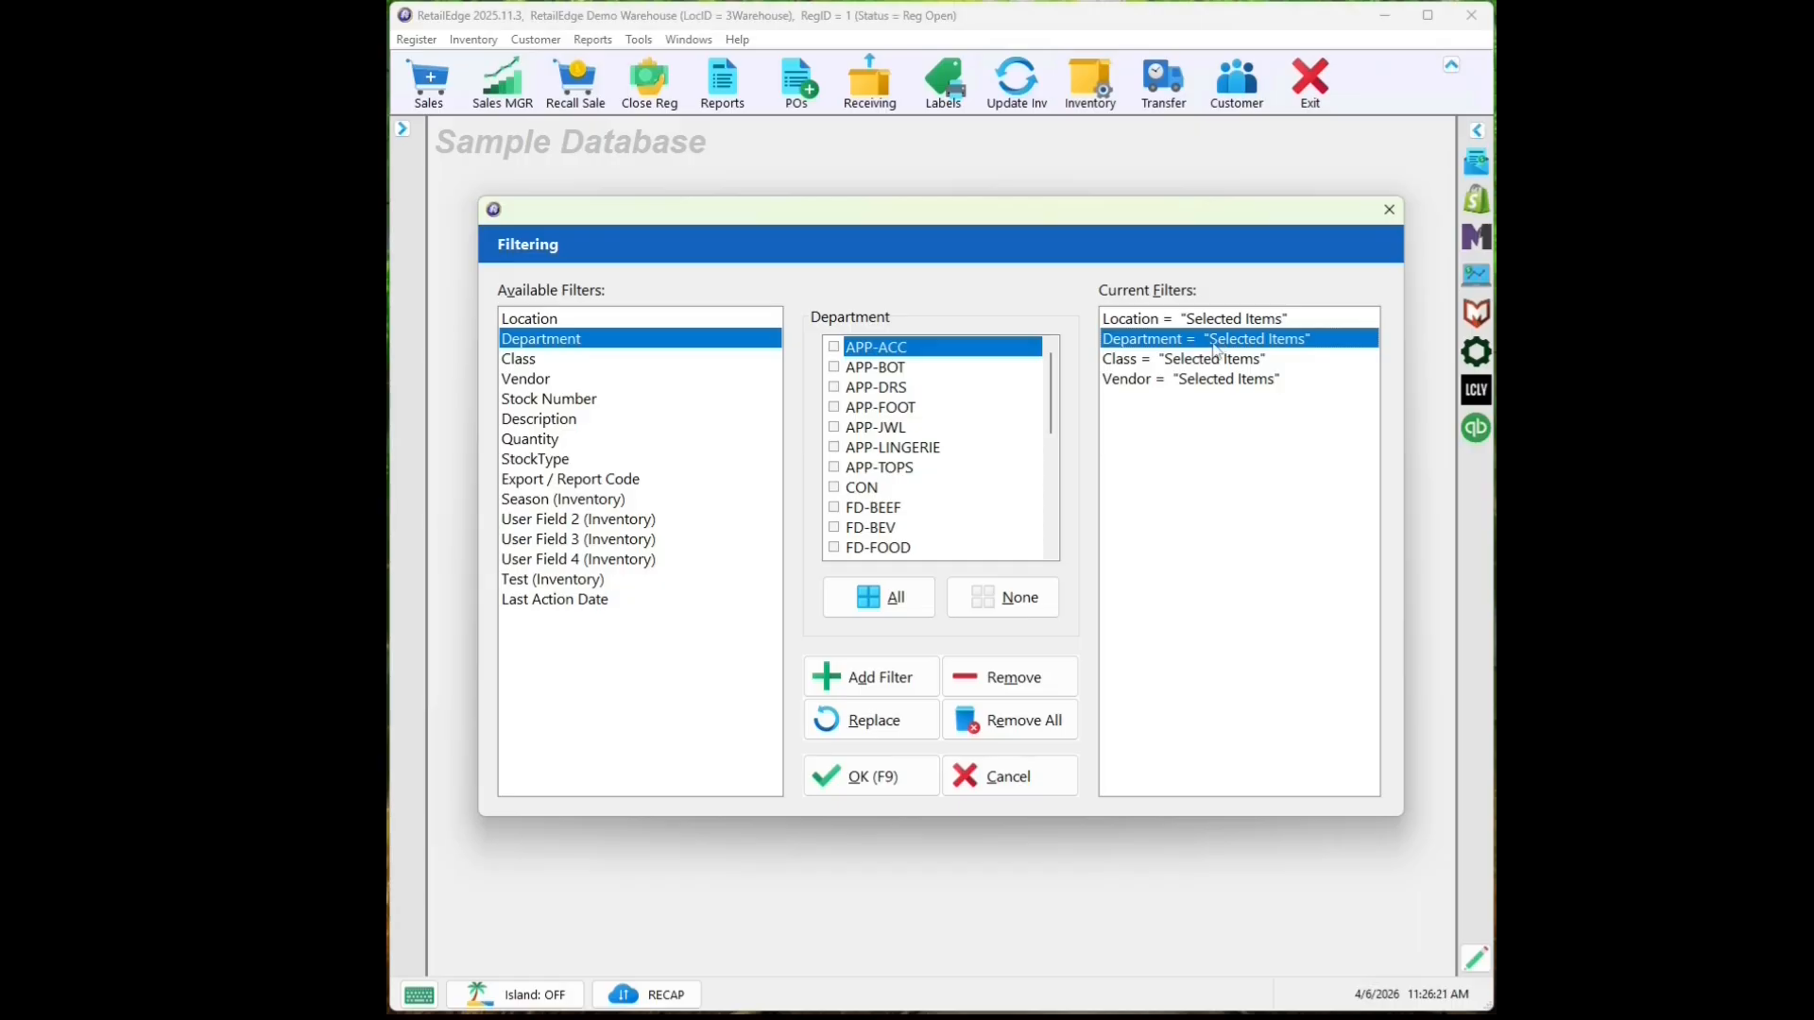
pyautogui.click(886, 597)
pyautogui.click(891, 723)
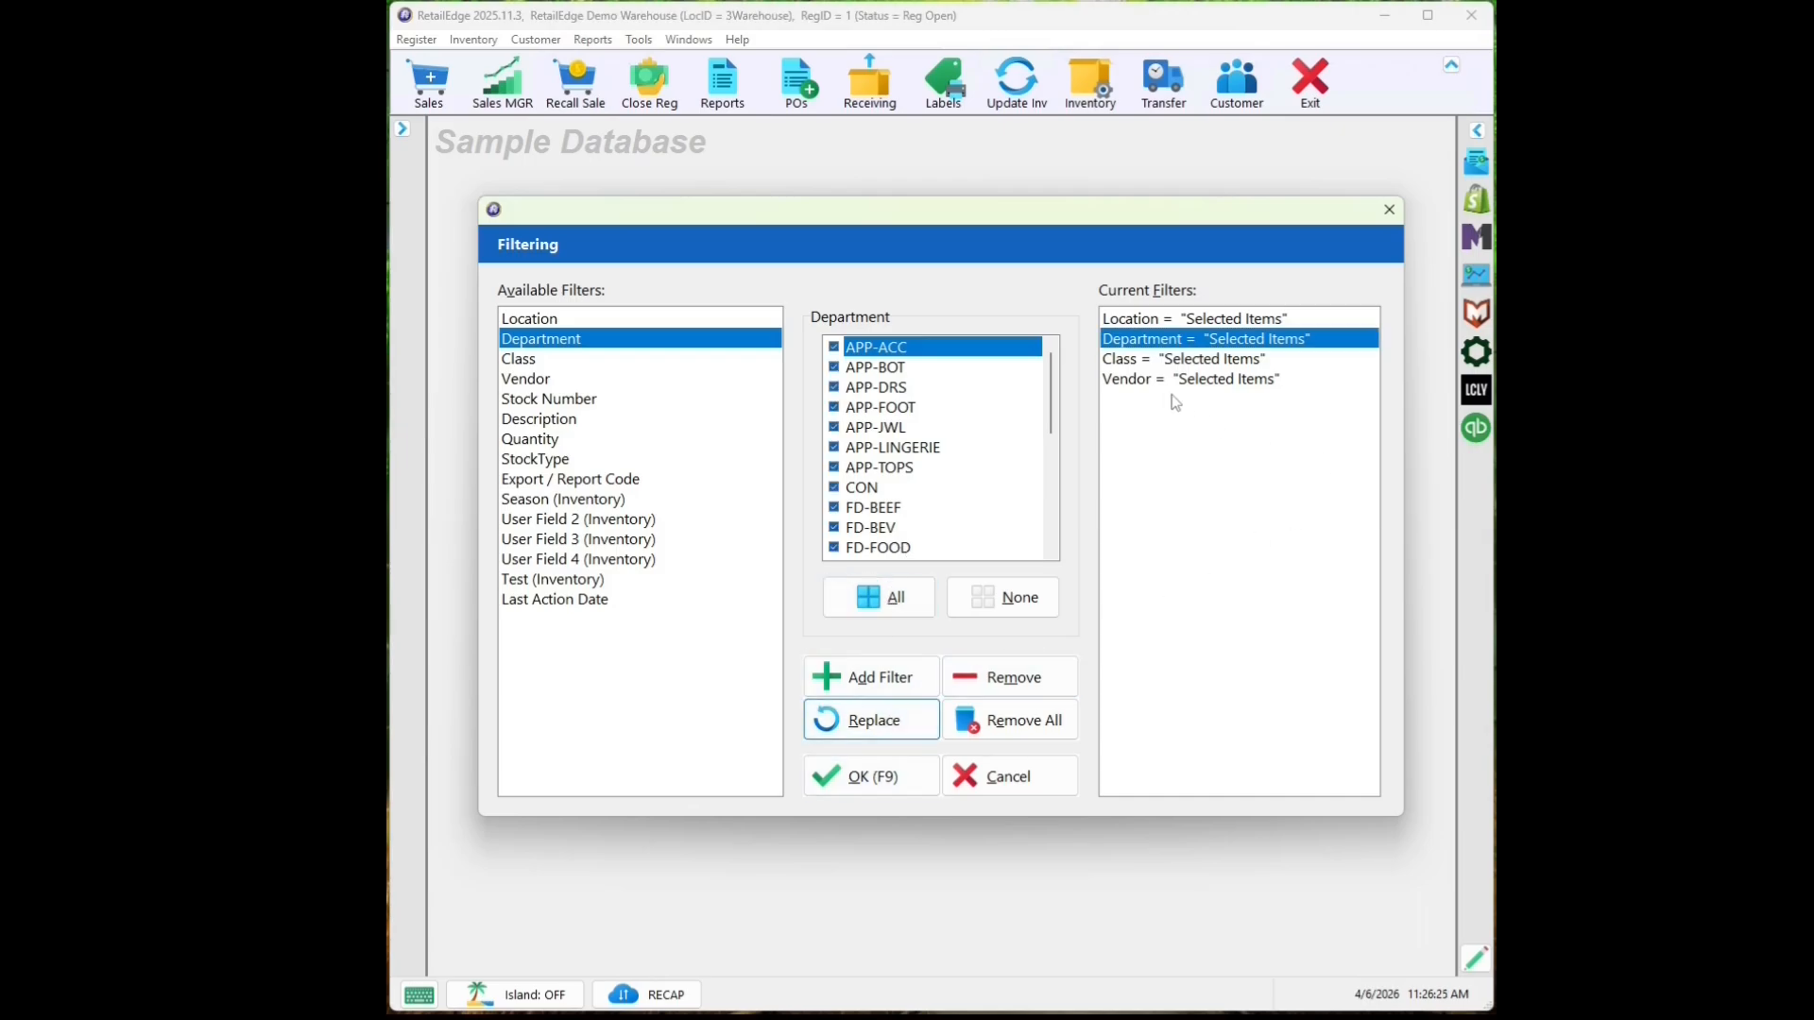
# - Replace the Class and Vendor filters so that all classes and all vendors are selected
pyautogui.click(1204, 365)
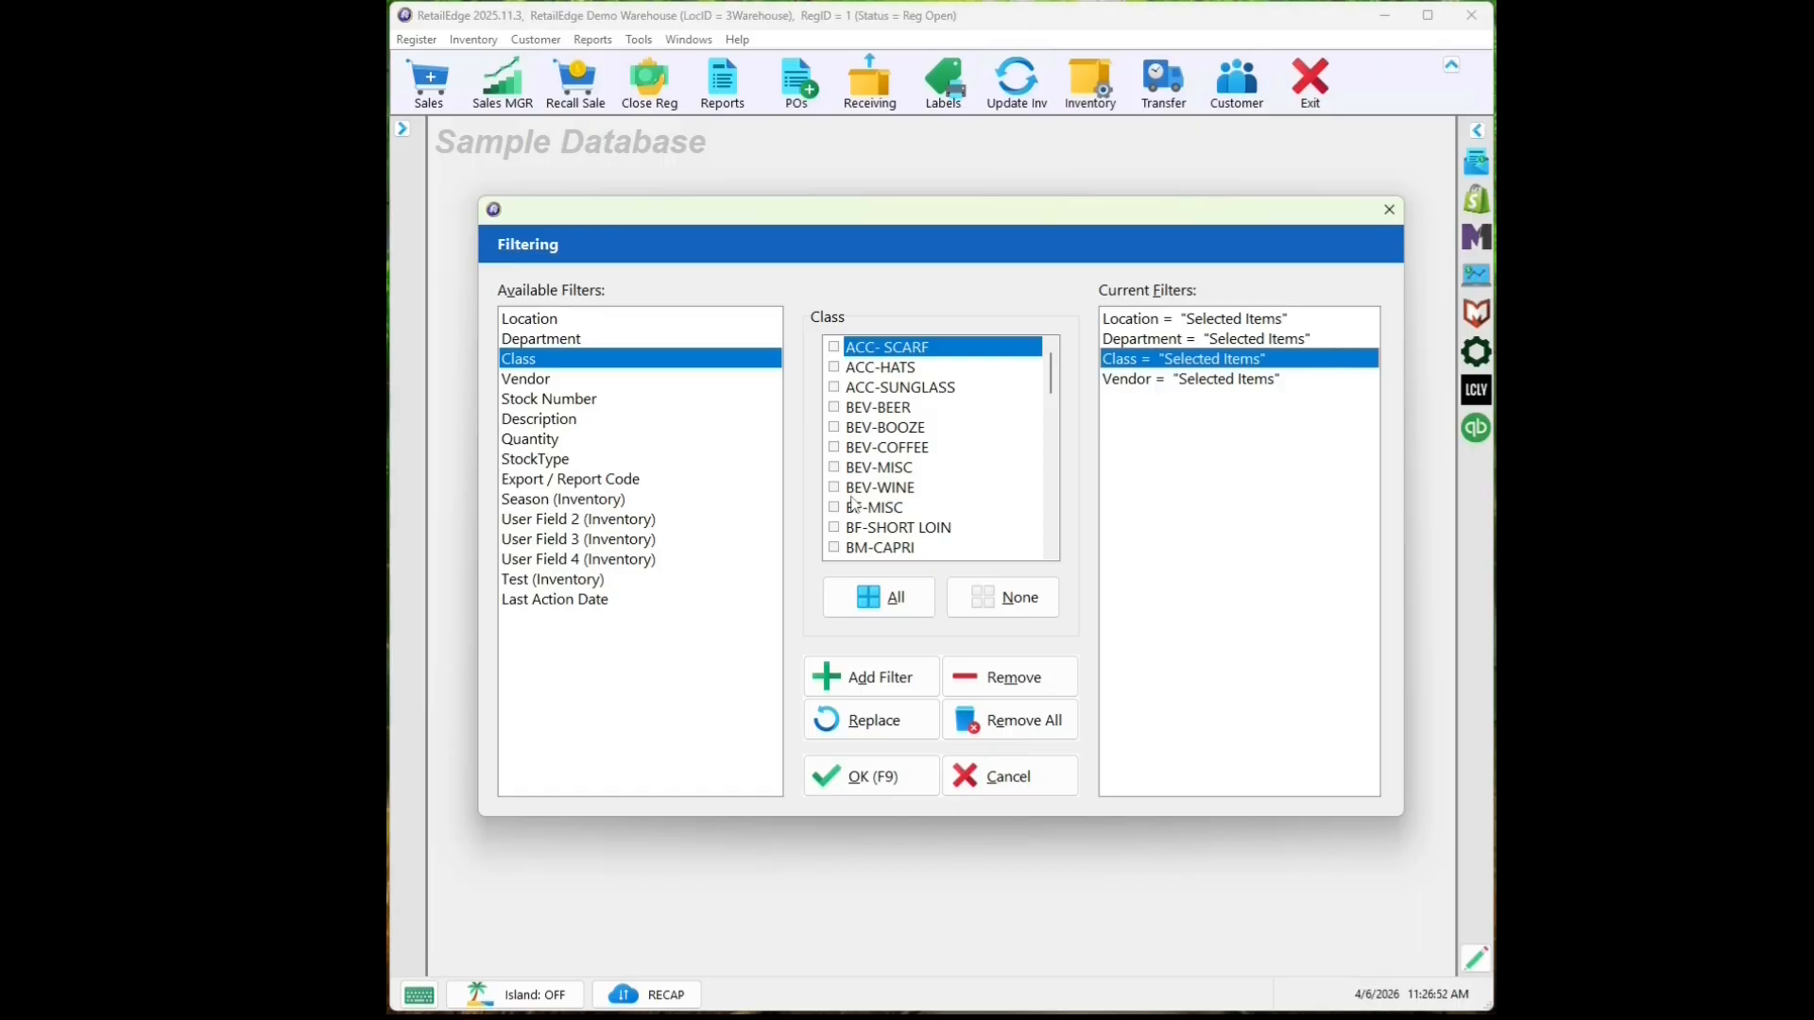
pyautogui.click(879, 597)
pyautogui.click(874, 719)
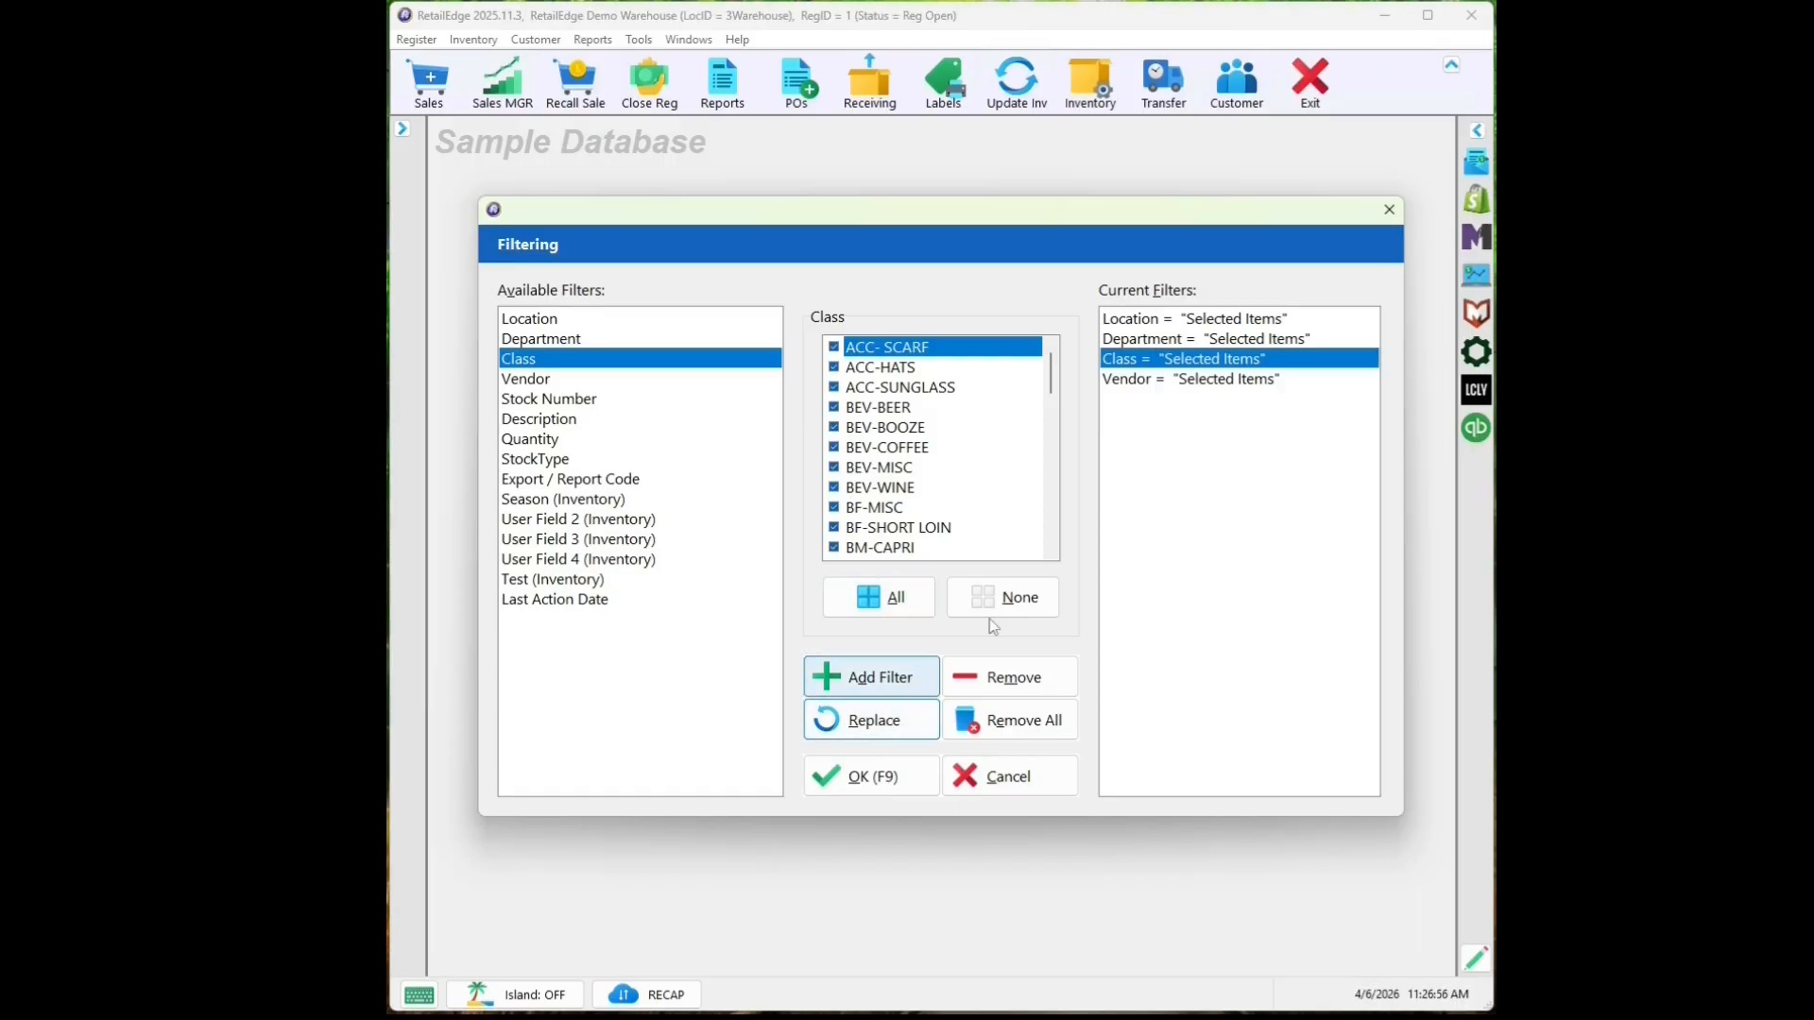
pyautogui.click(1182, 380)
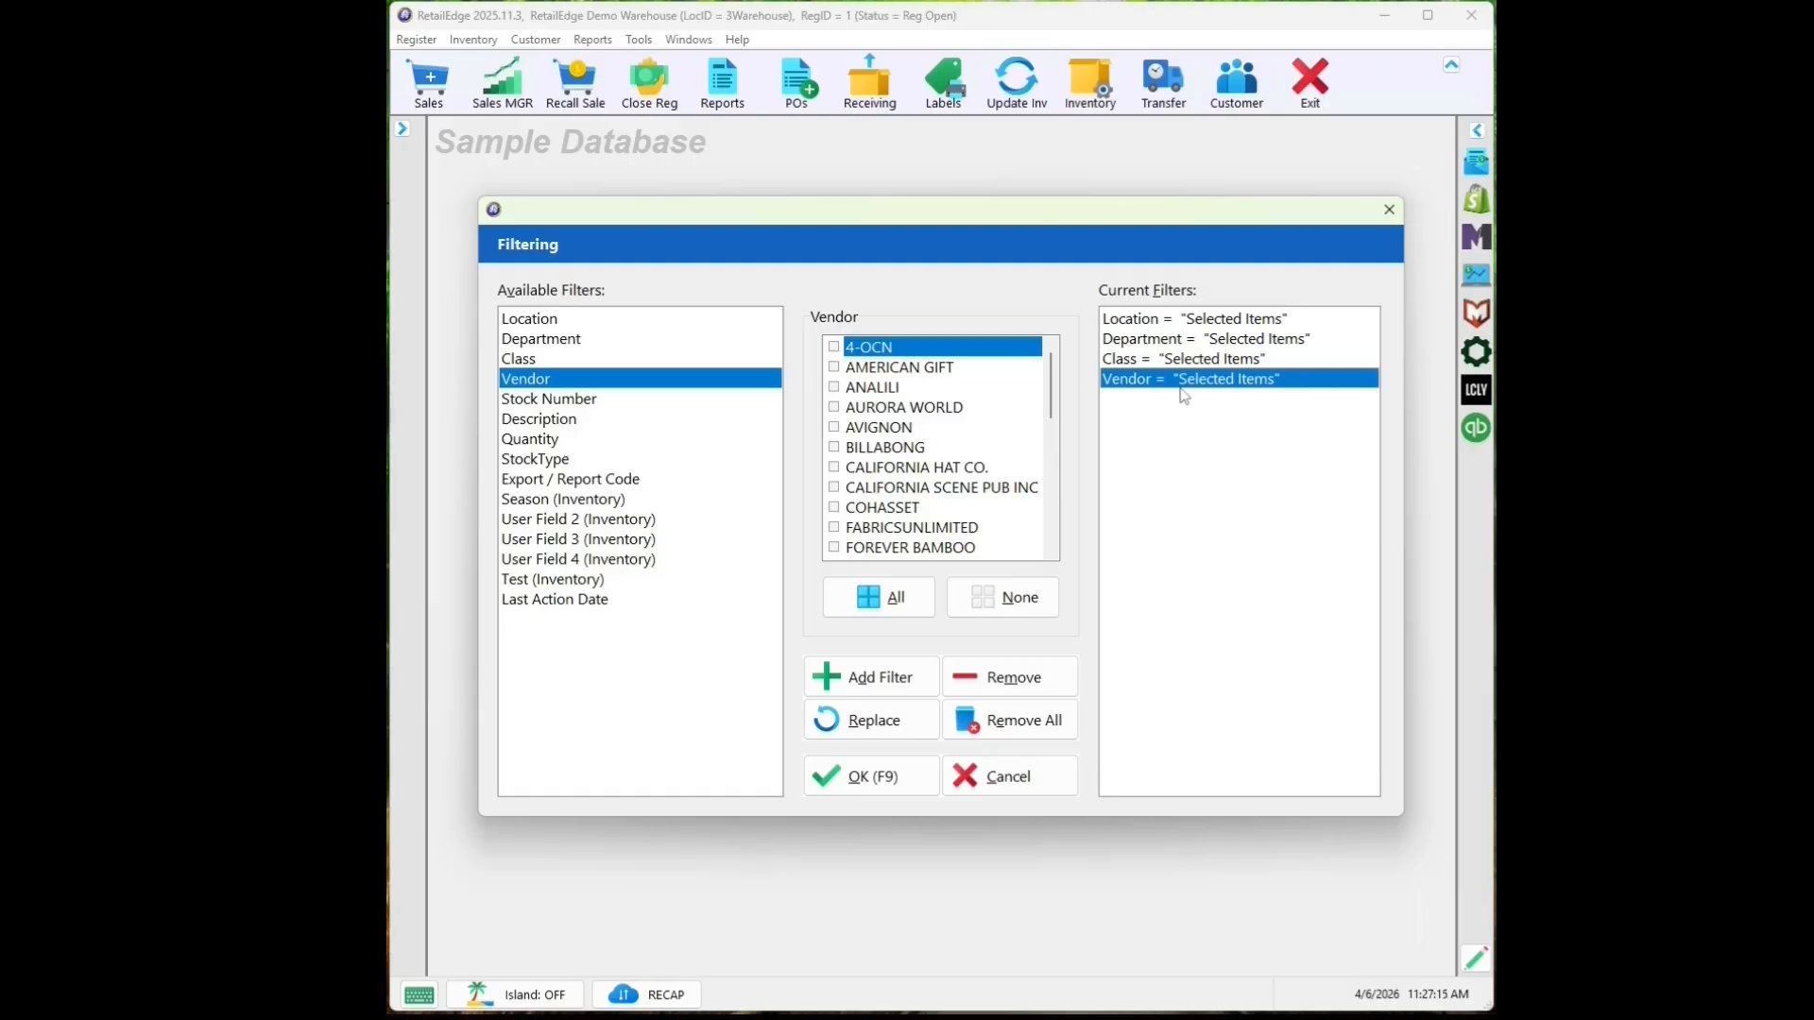
pyautogui.click(879, 609)
pyautogui.click(879, 723)
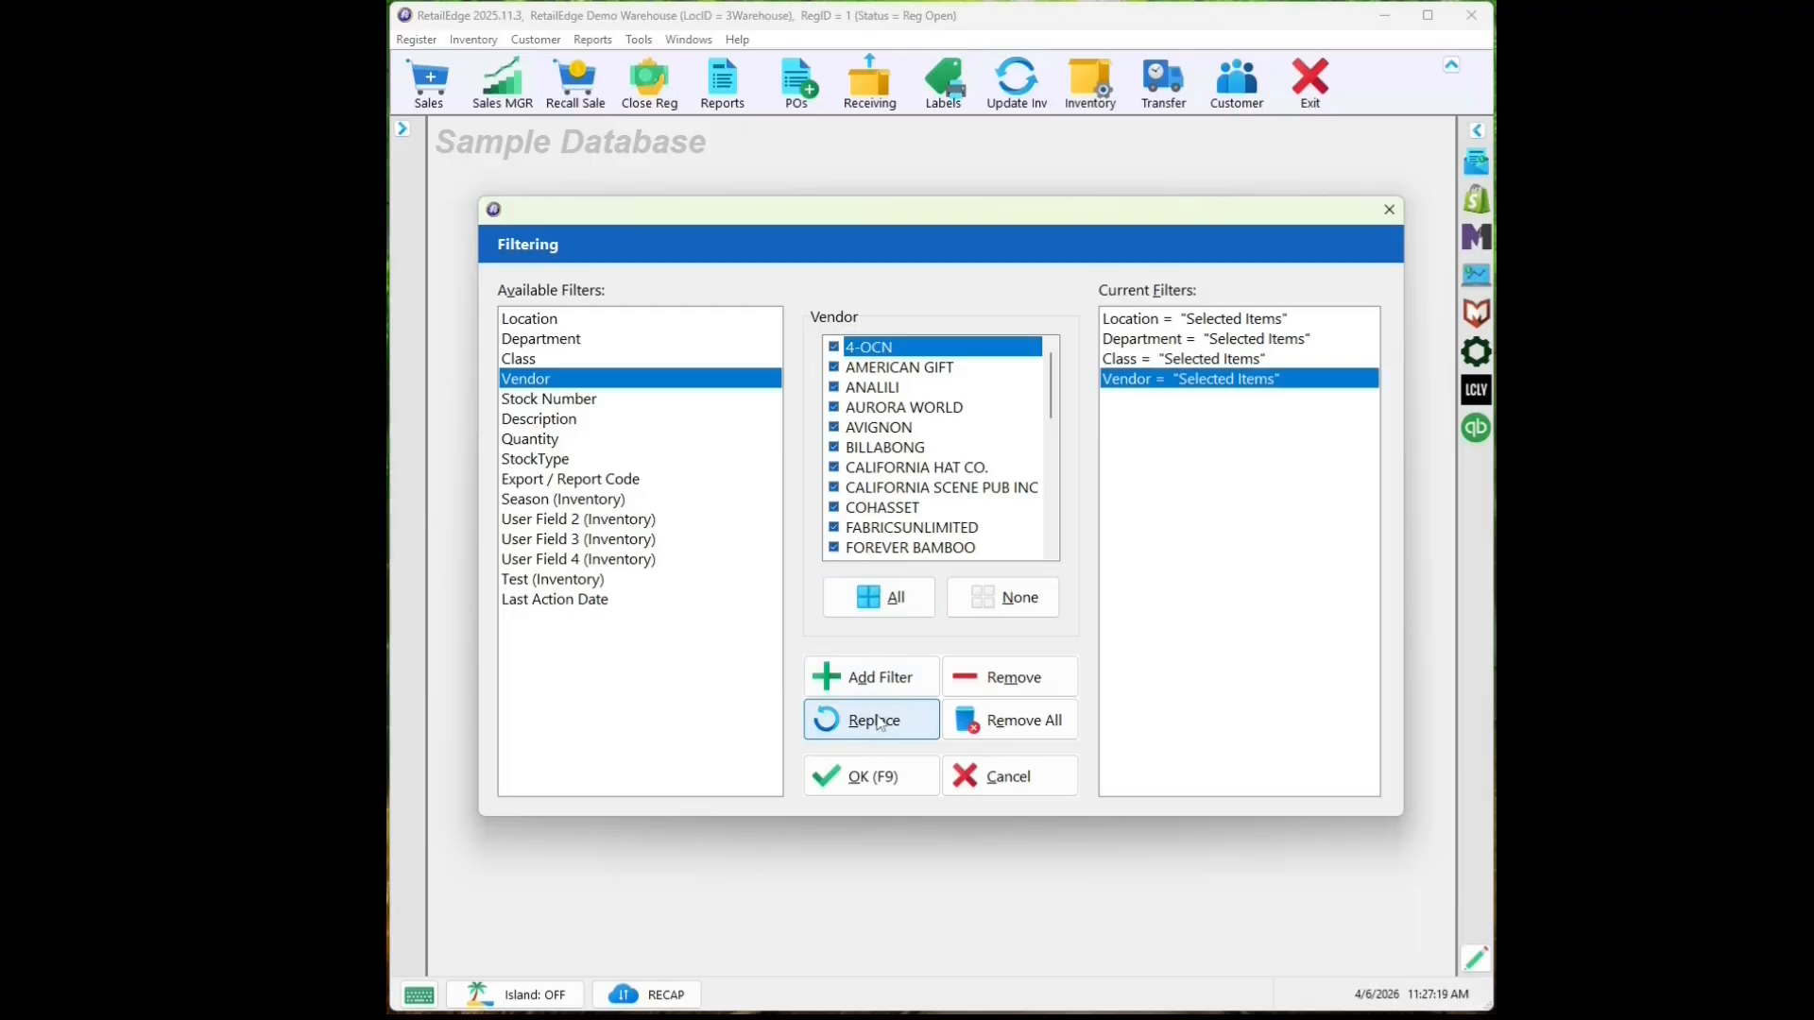
# - Apply the filters and accept every confirmation to zero out the matching inventory records
pyautogui.click(881, 780)
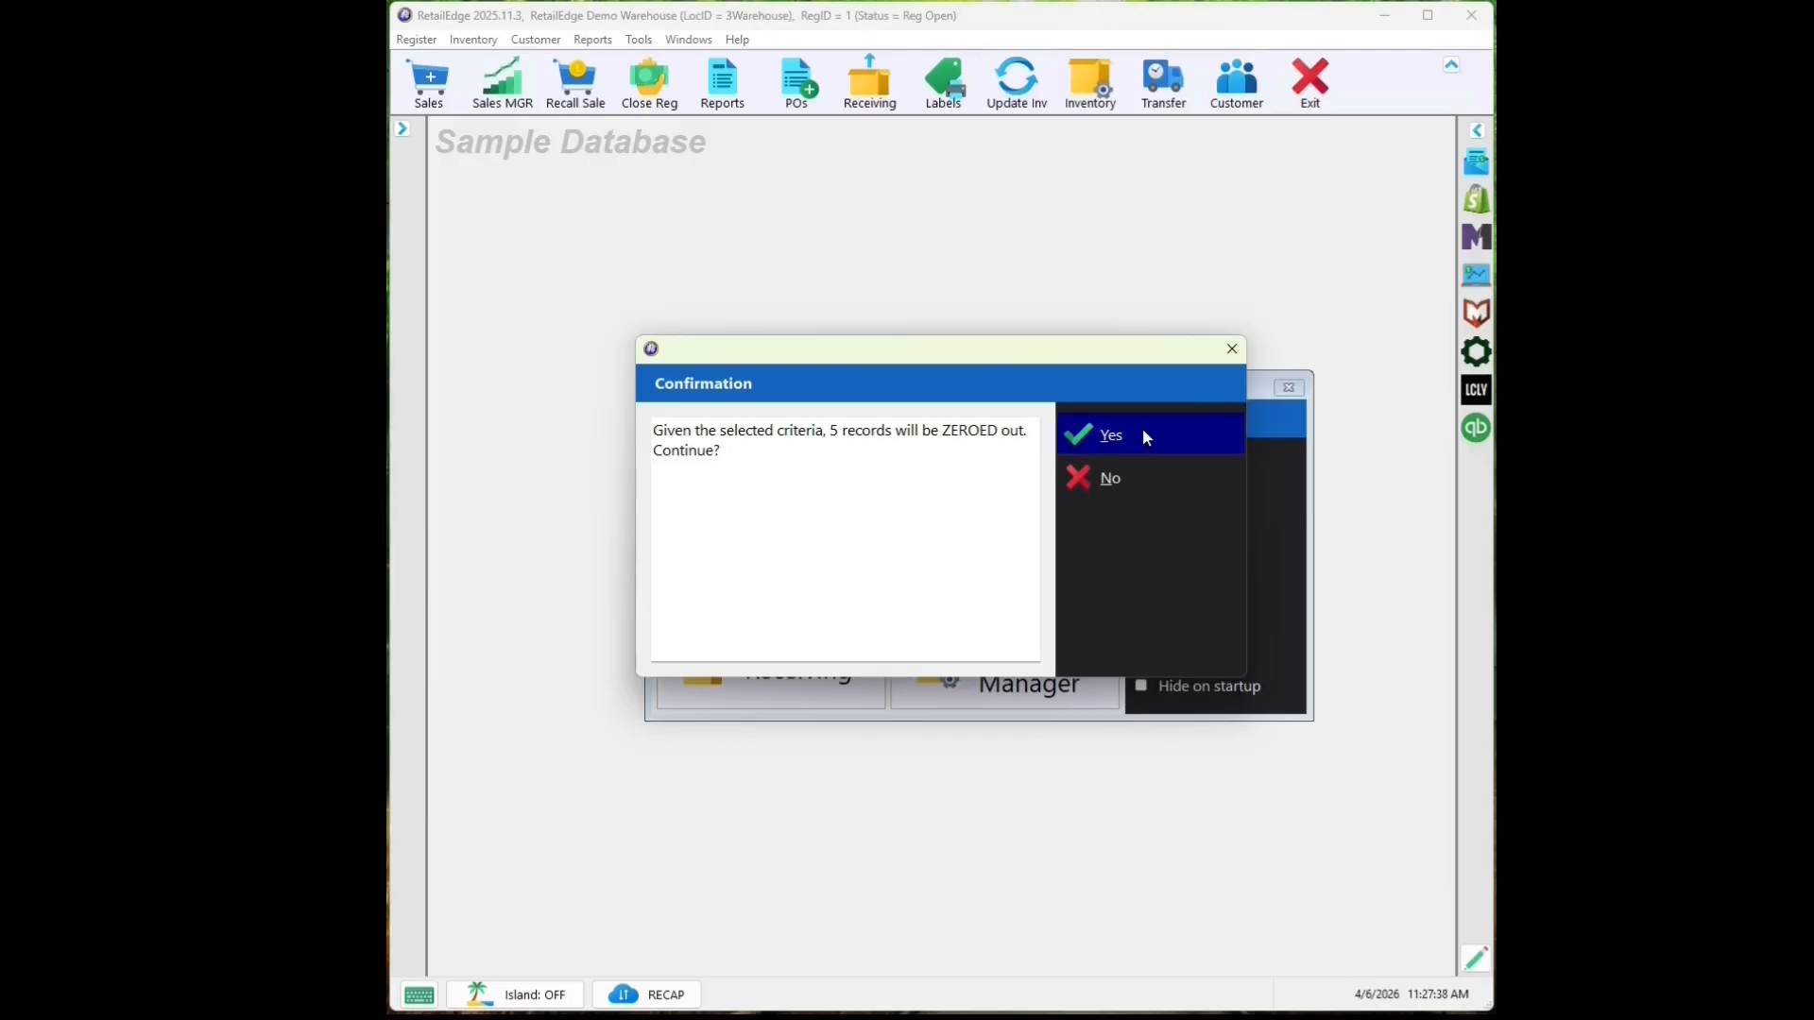
pyautogui.click(1169, 434)
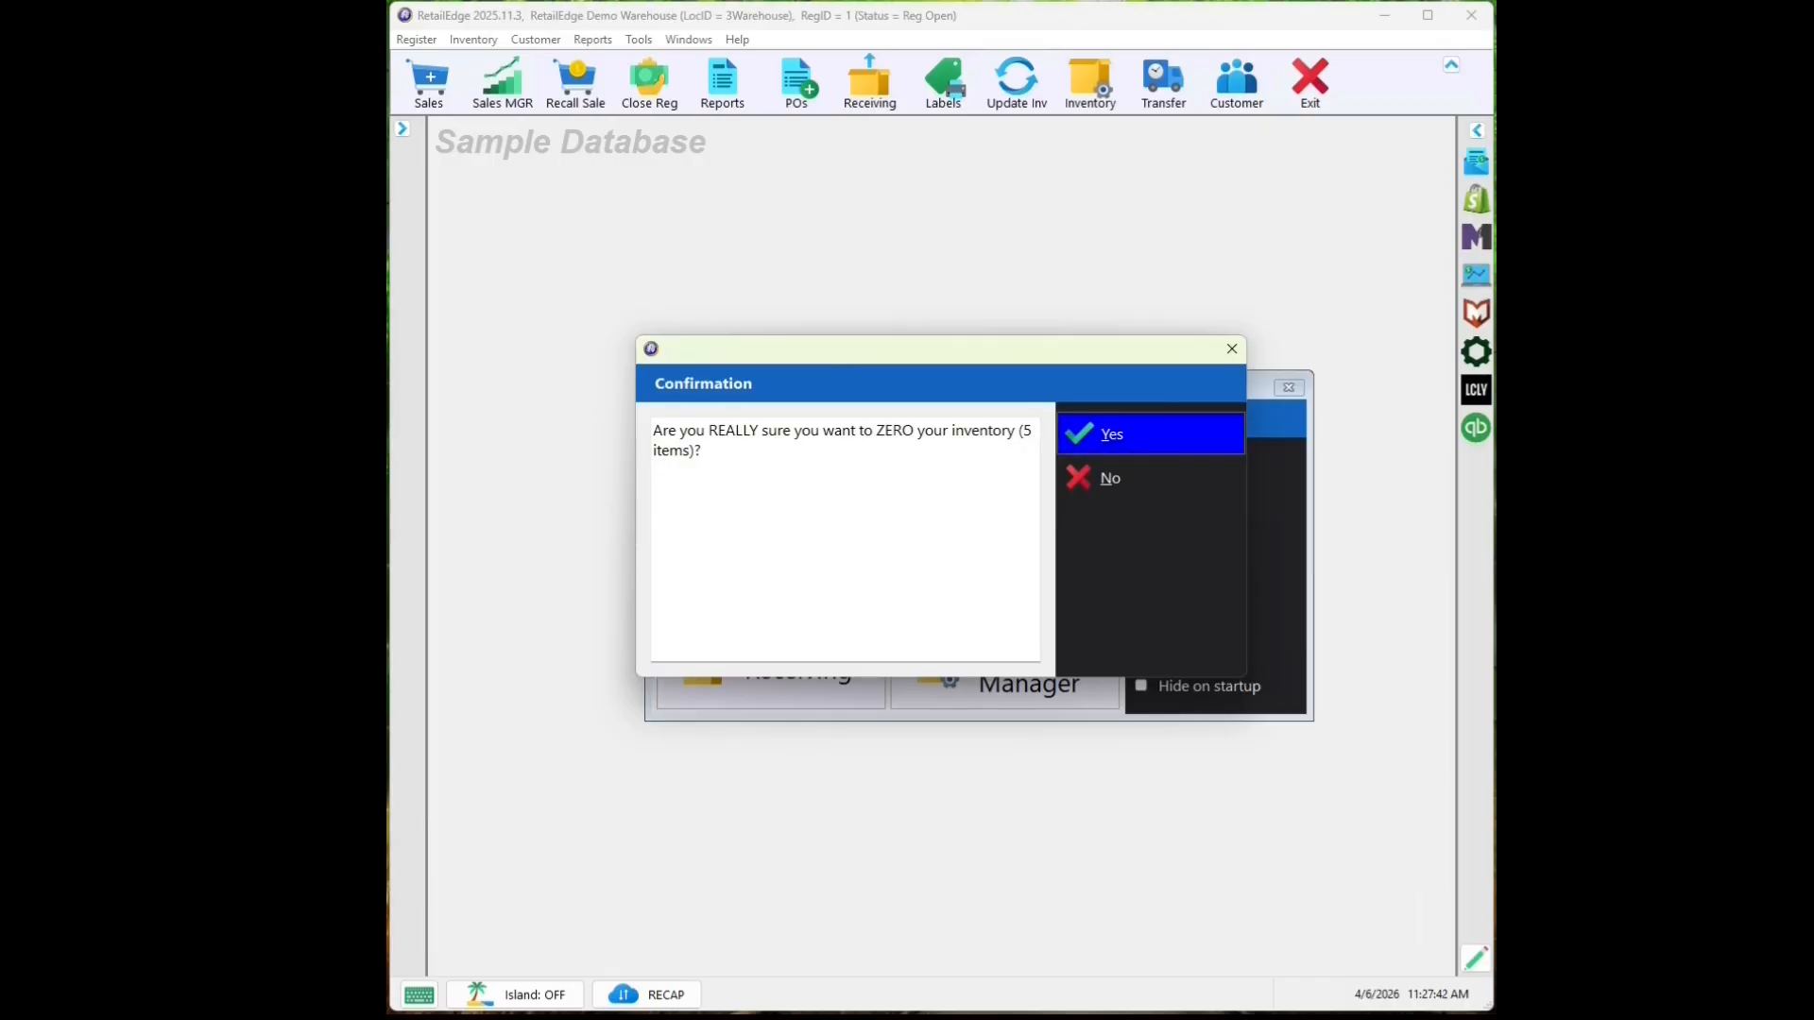
pyautogui.click(1148, 430)
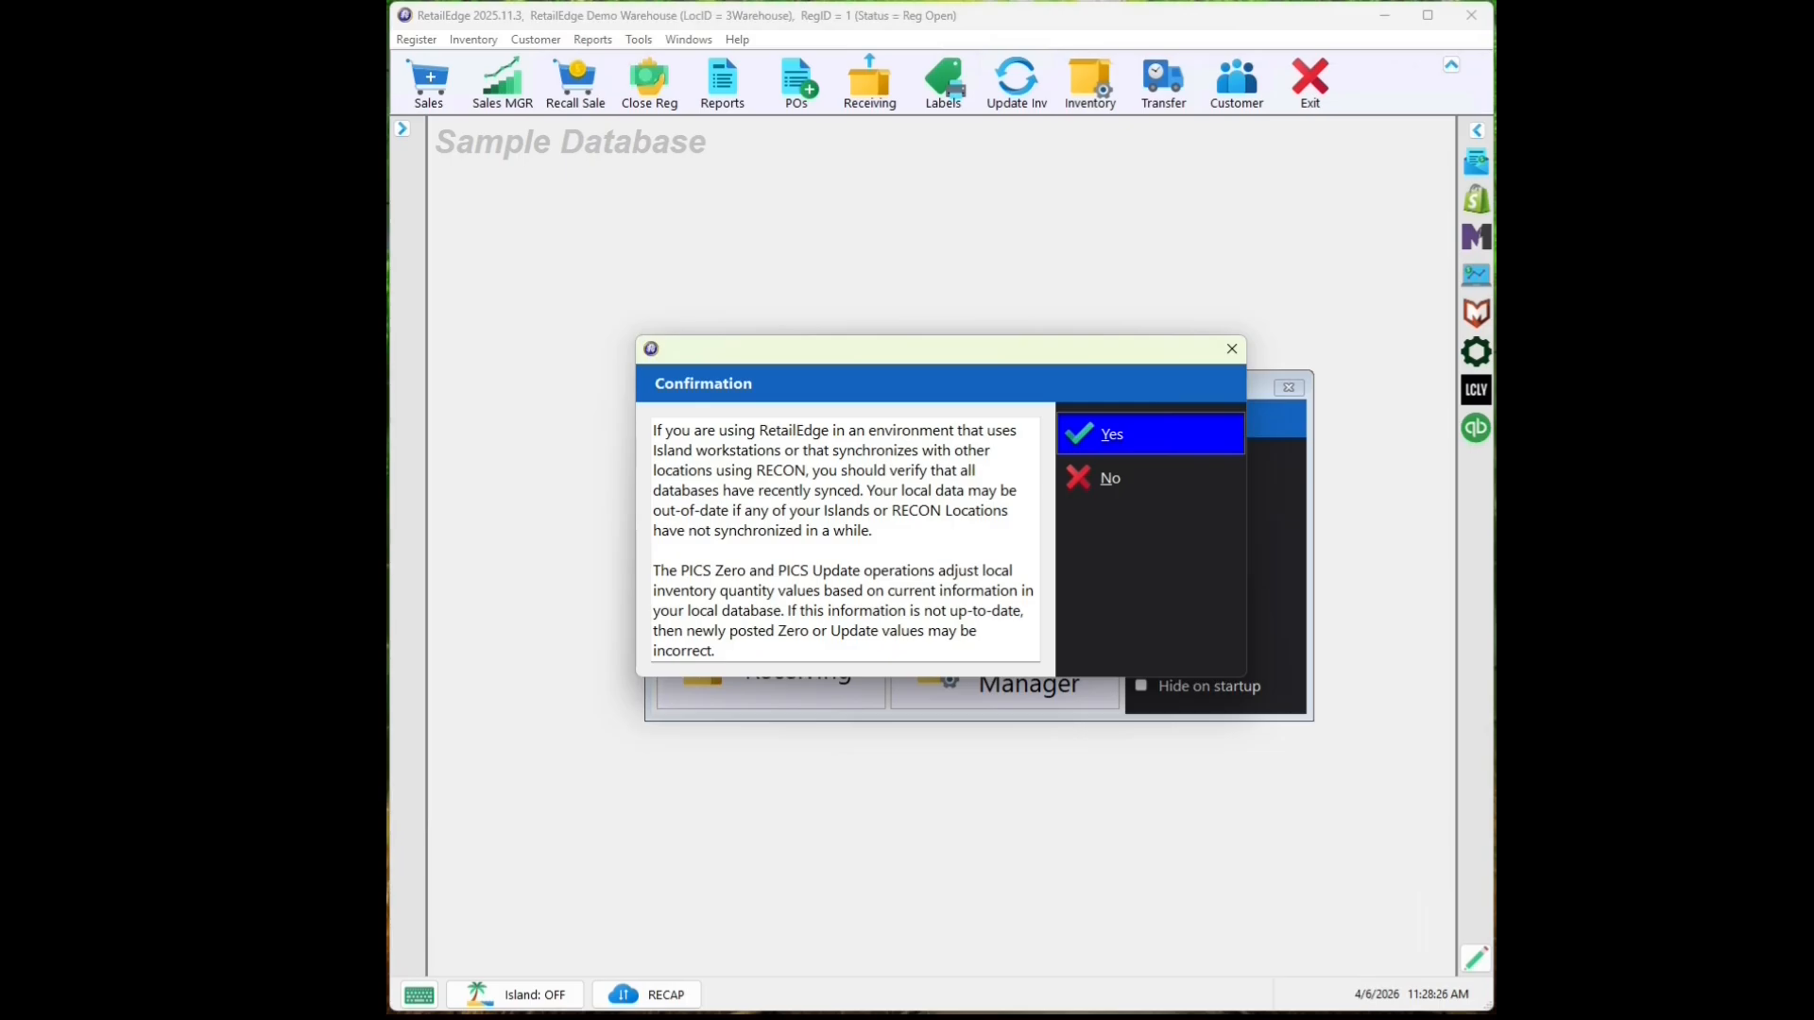
pyautogui.click(1179, 437)
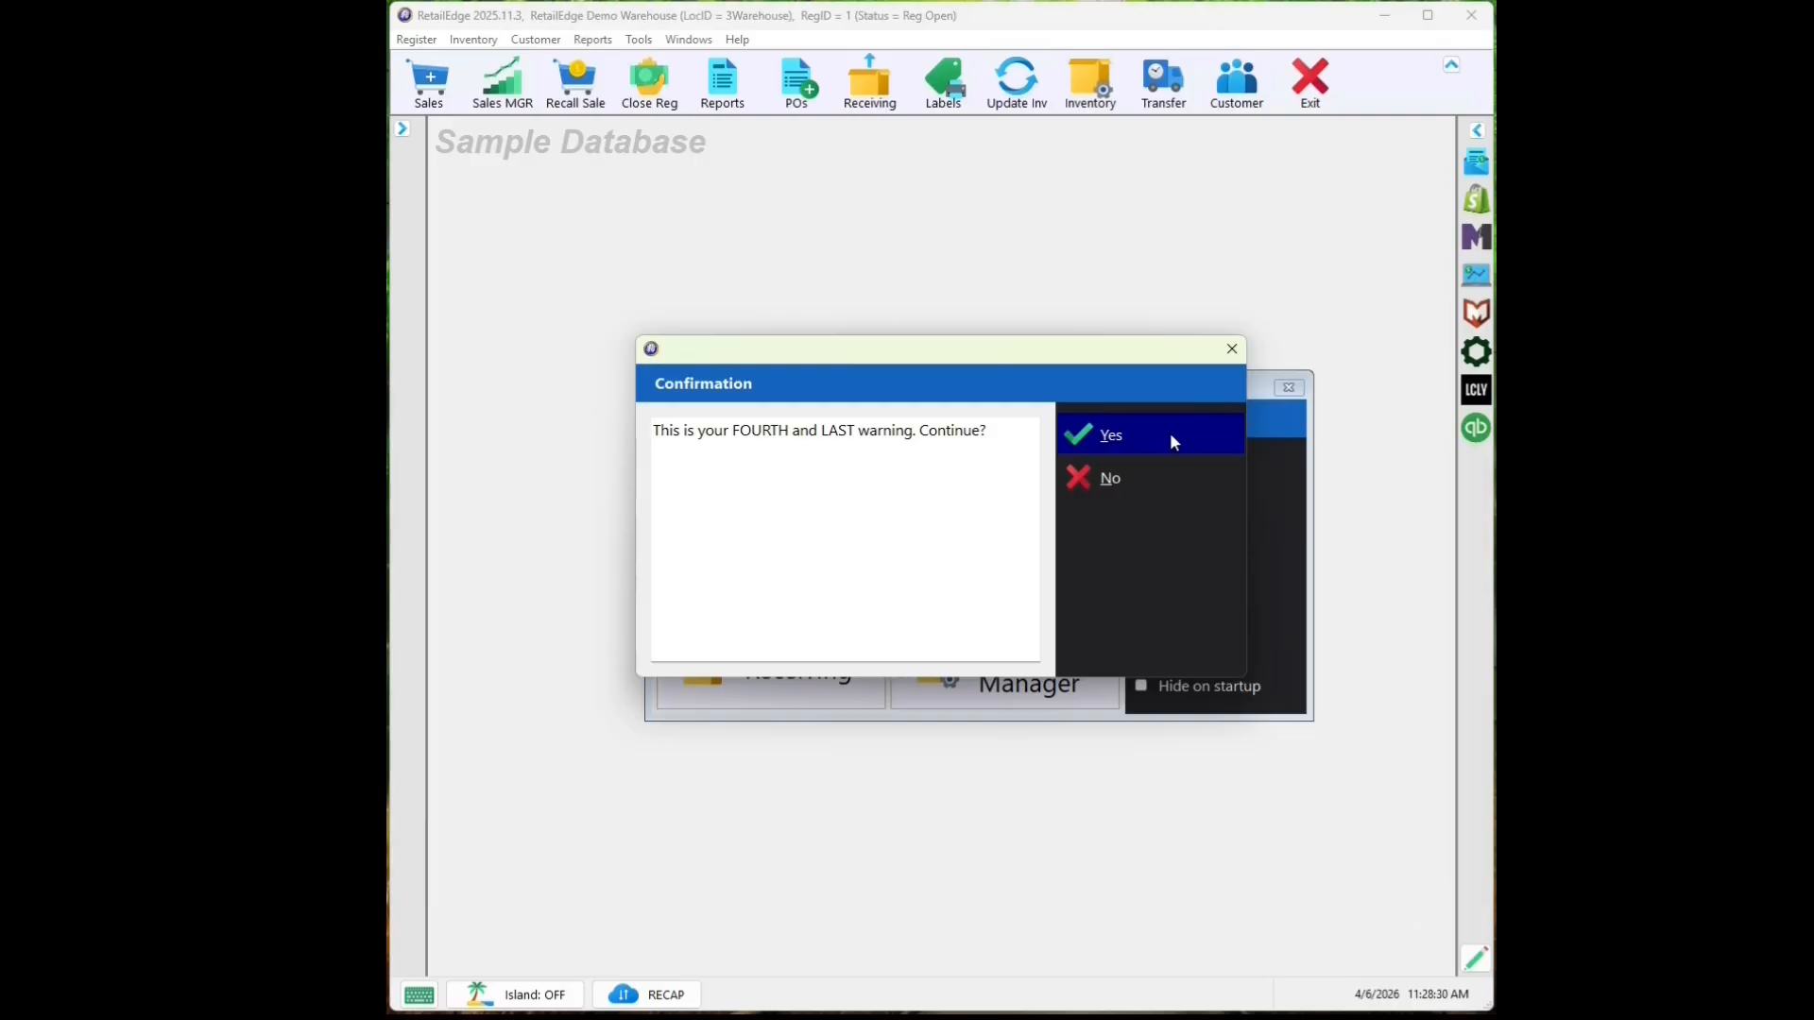
pyautogui.click(1169, 435)
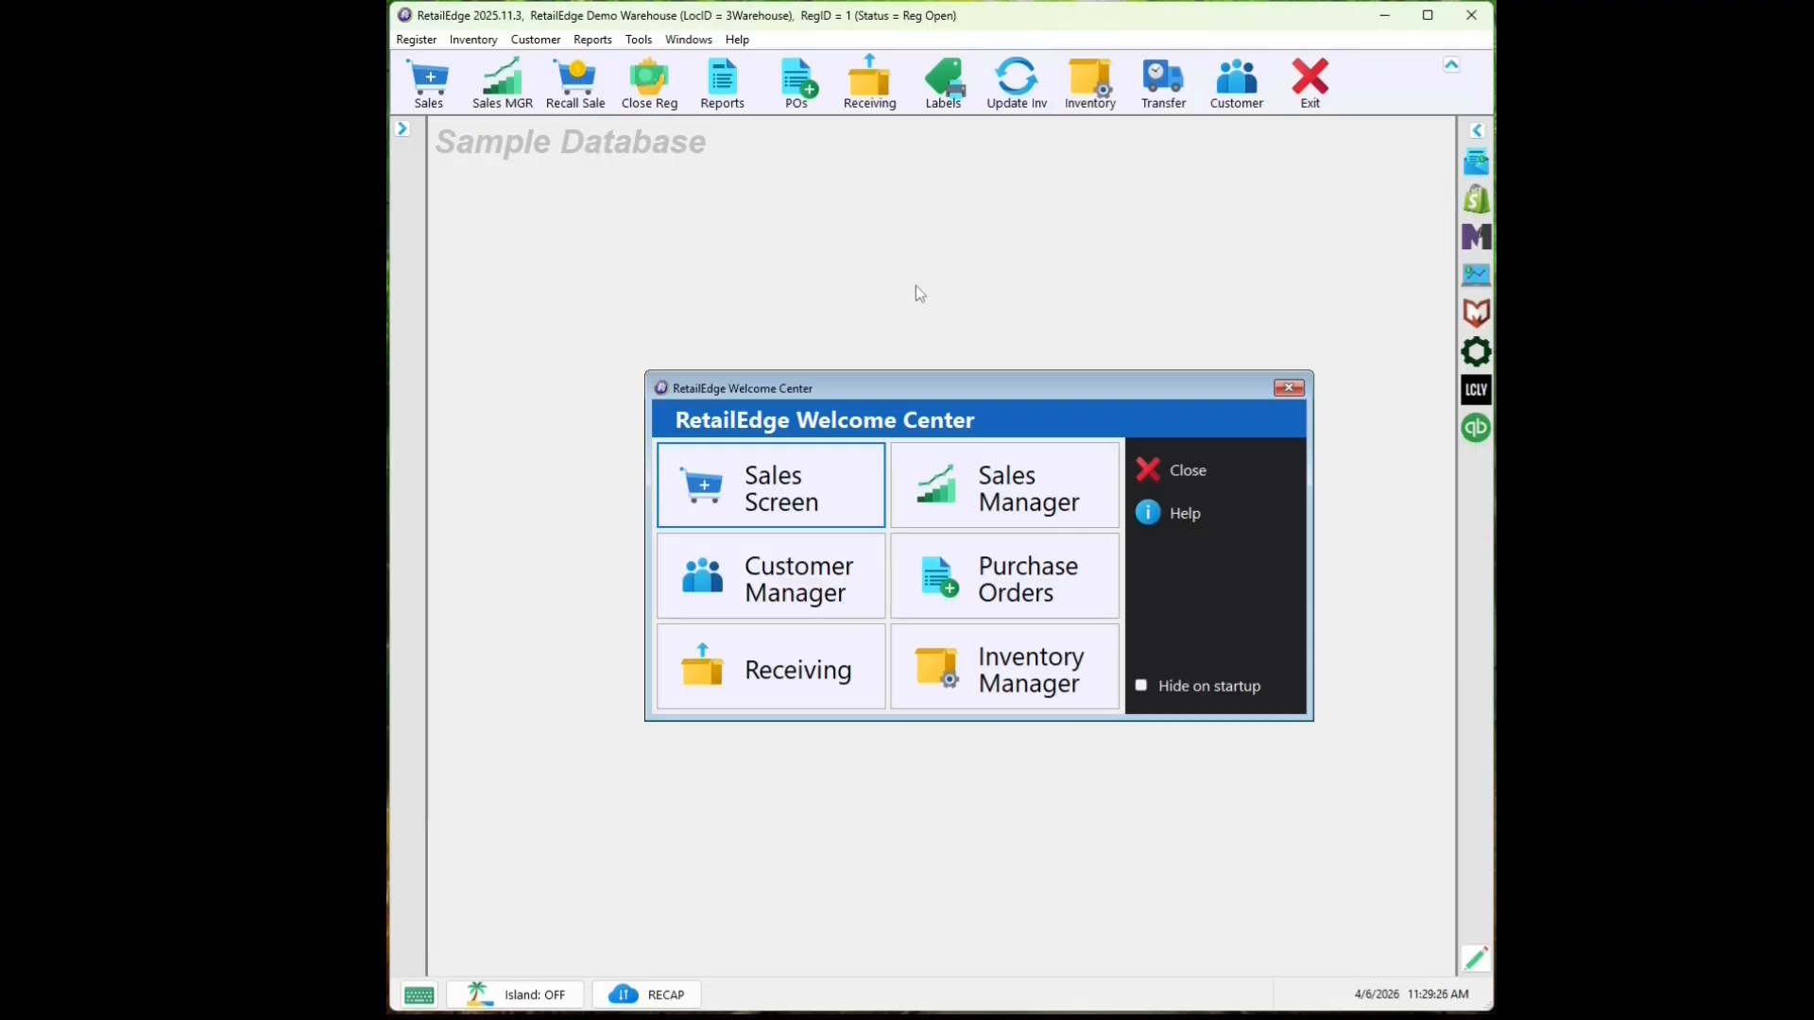
# - Start a PICS Update for 3Warehouse with Inventory Table as the target and Append (Add to) Quantities as the action
pyautogui.click(473, 39)
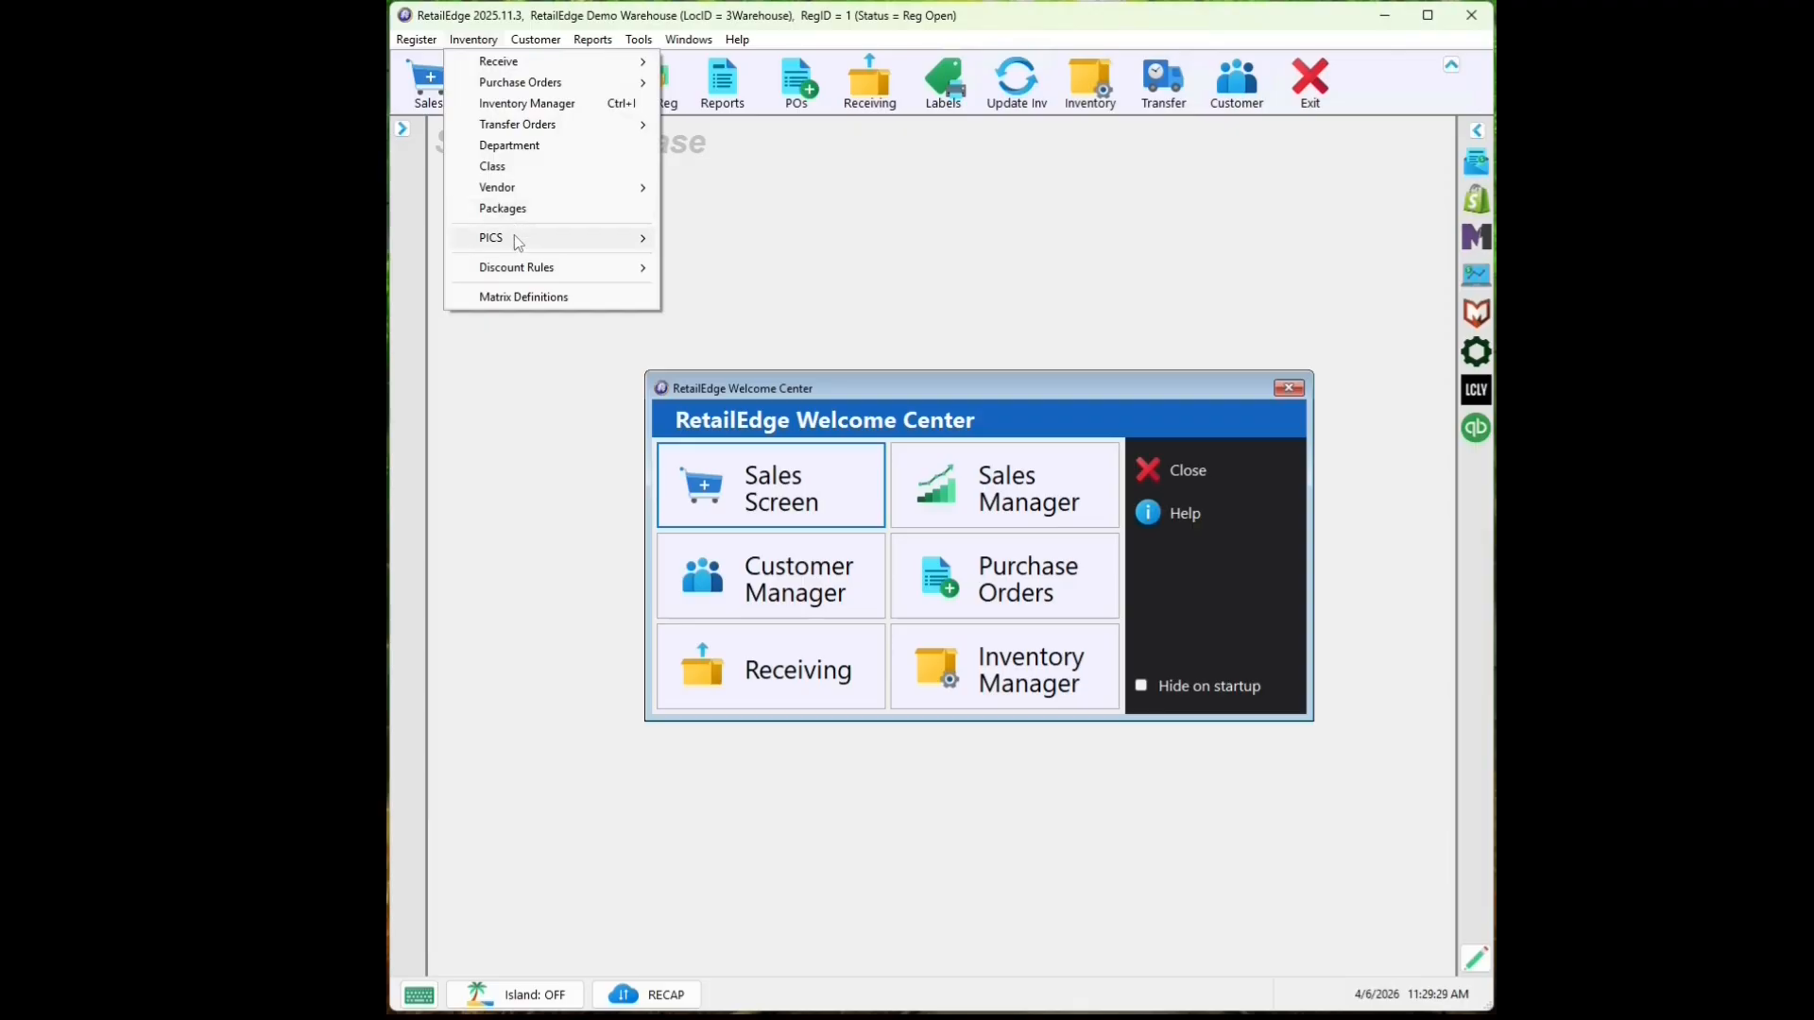
pyautogui.moveTo(514, 237)
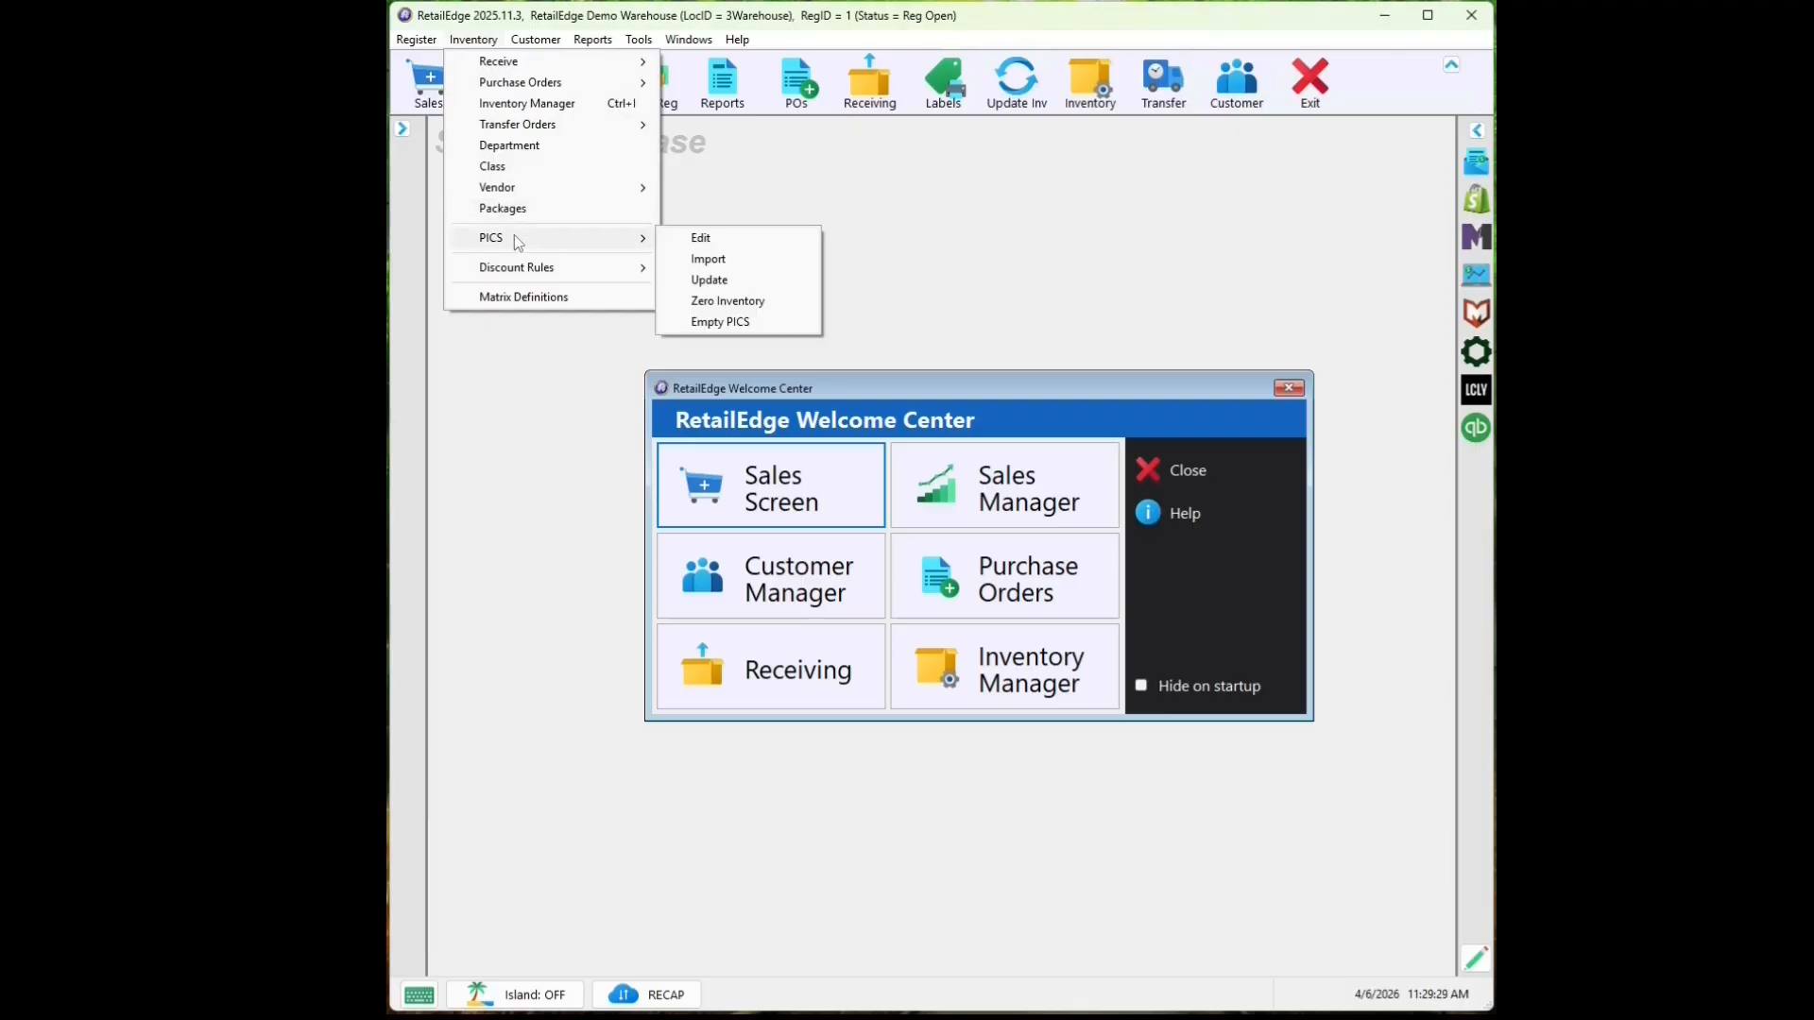
pyautogui.click(708, 279)
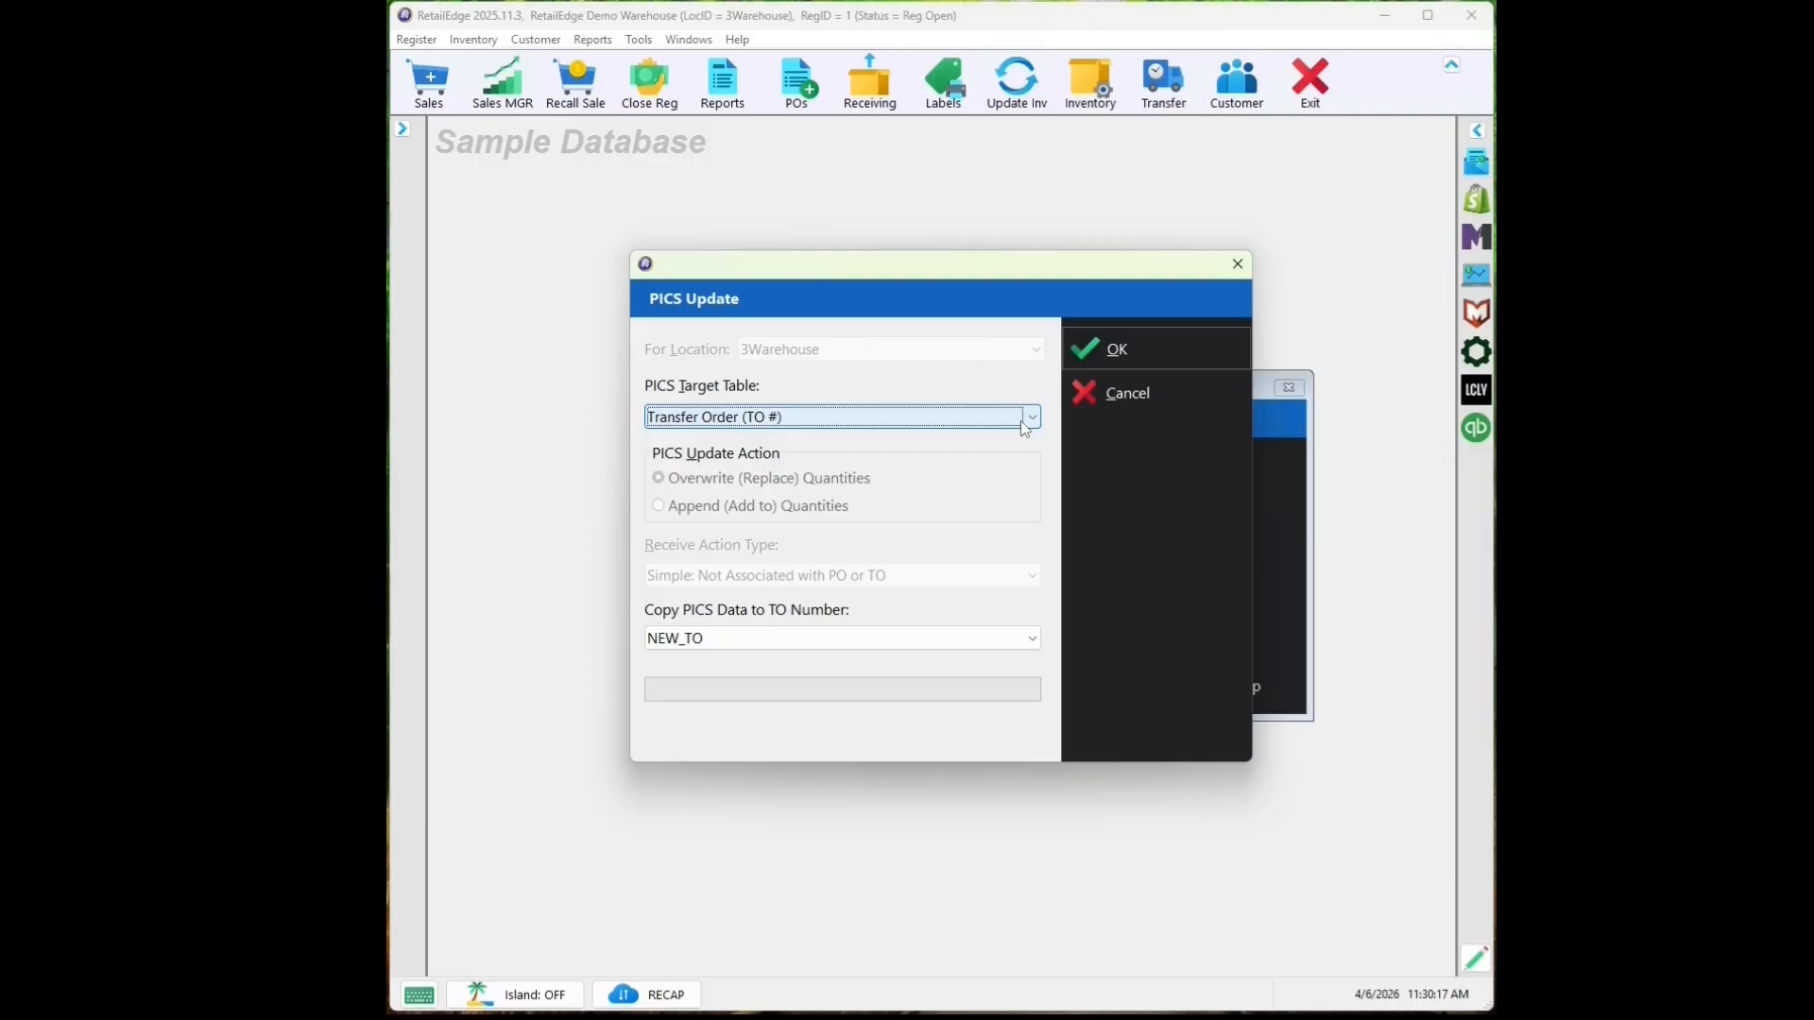
pyautogui.click(1025, 426)
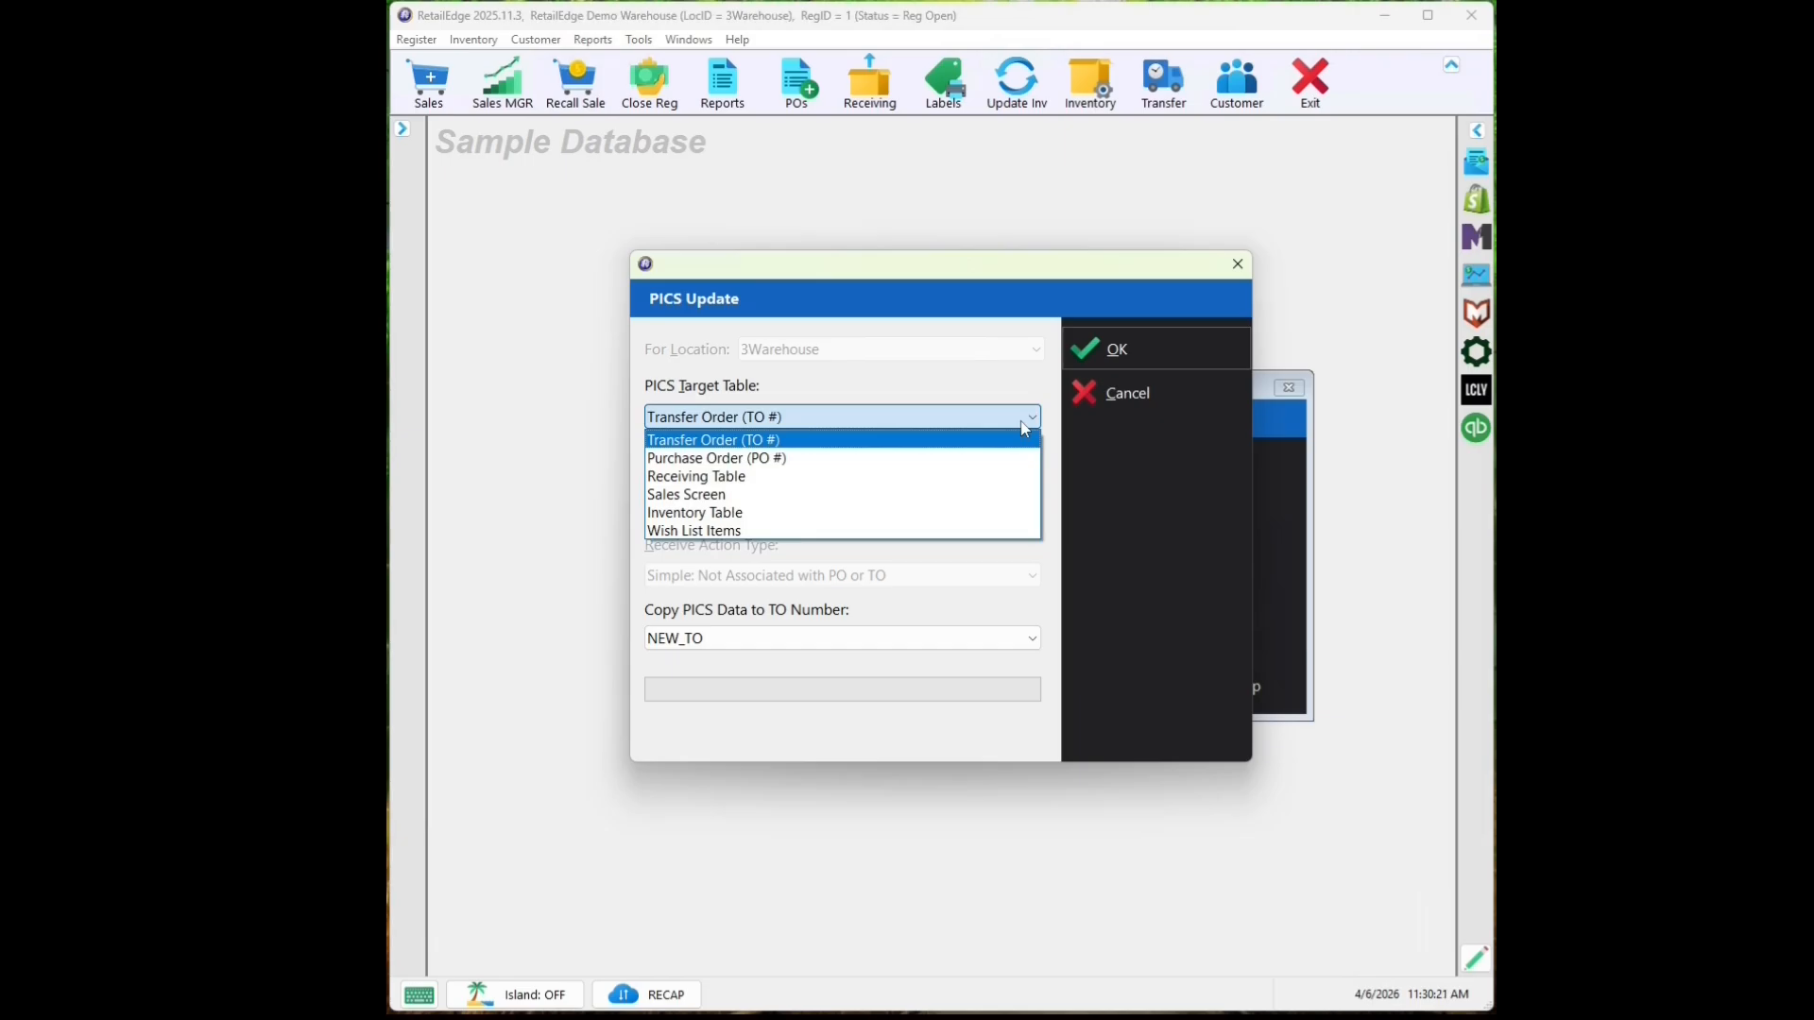
pyautogui.click(946, 518)
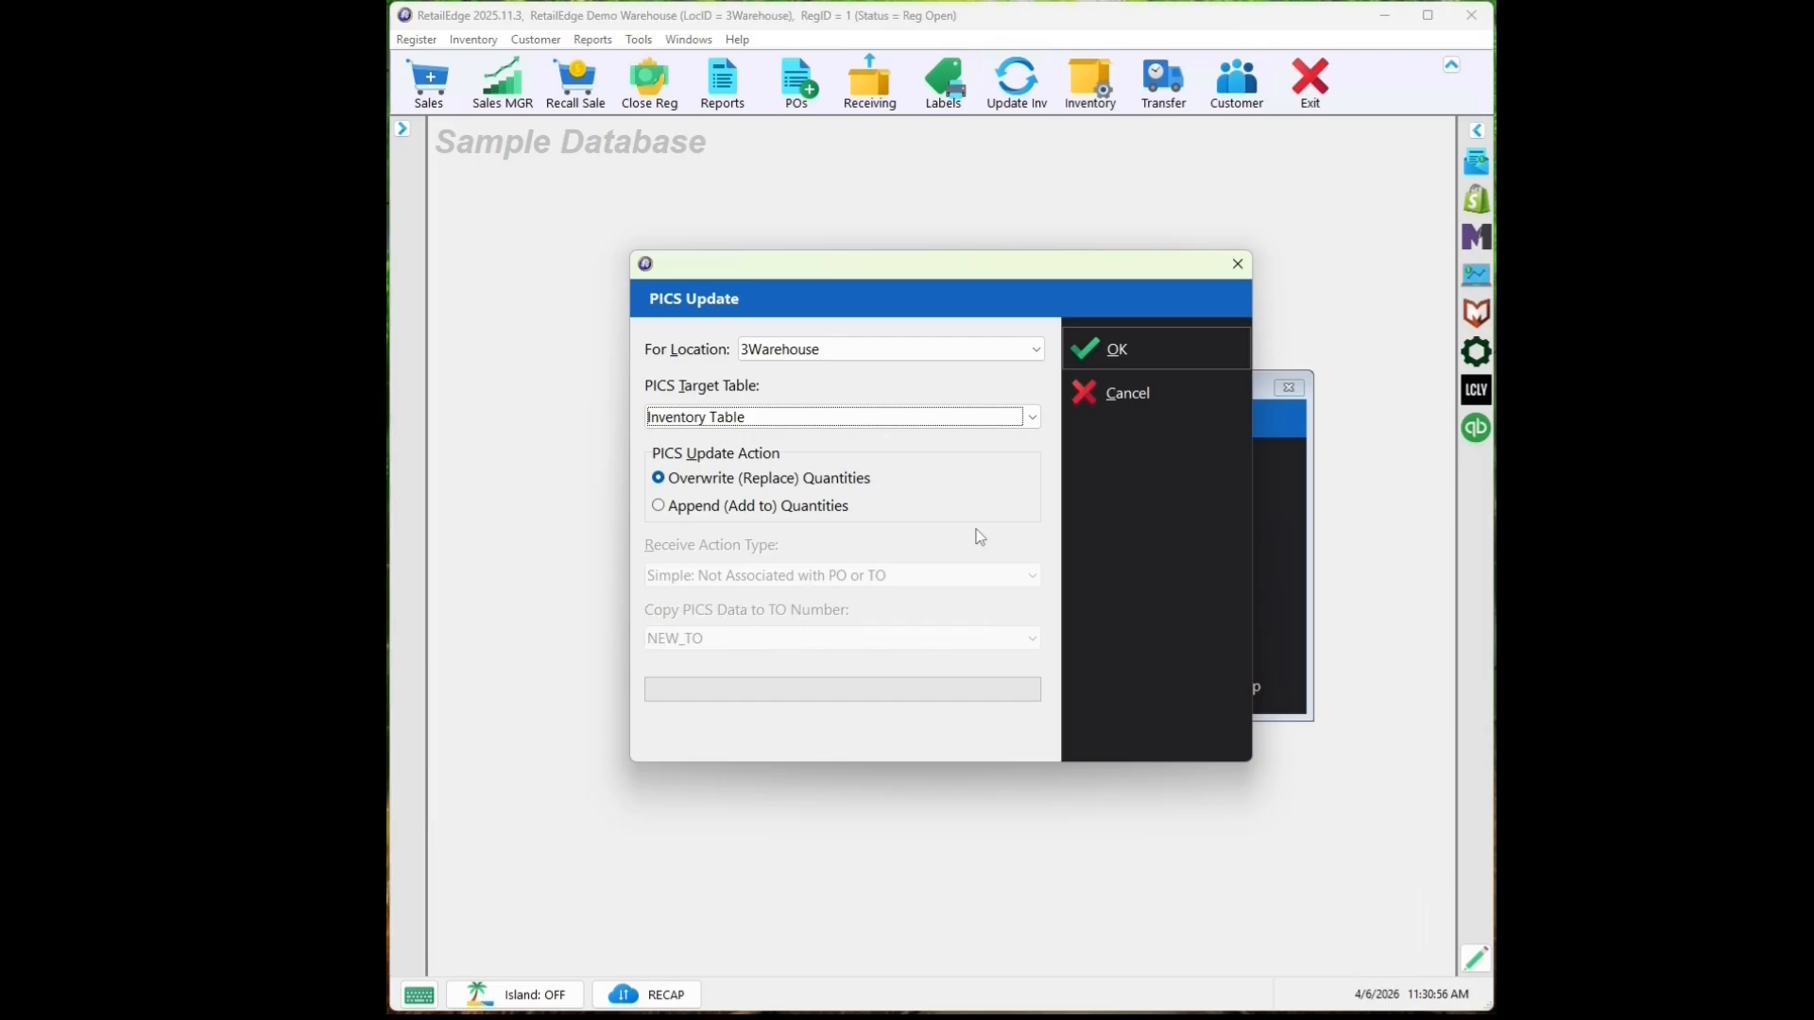
pyautogui.click(814, 510)
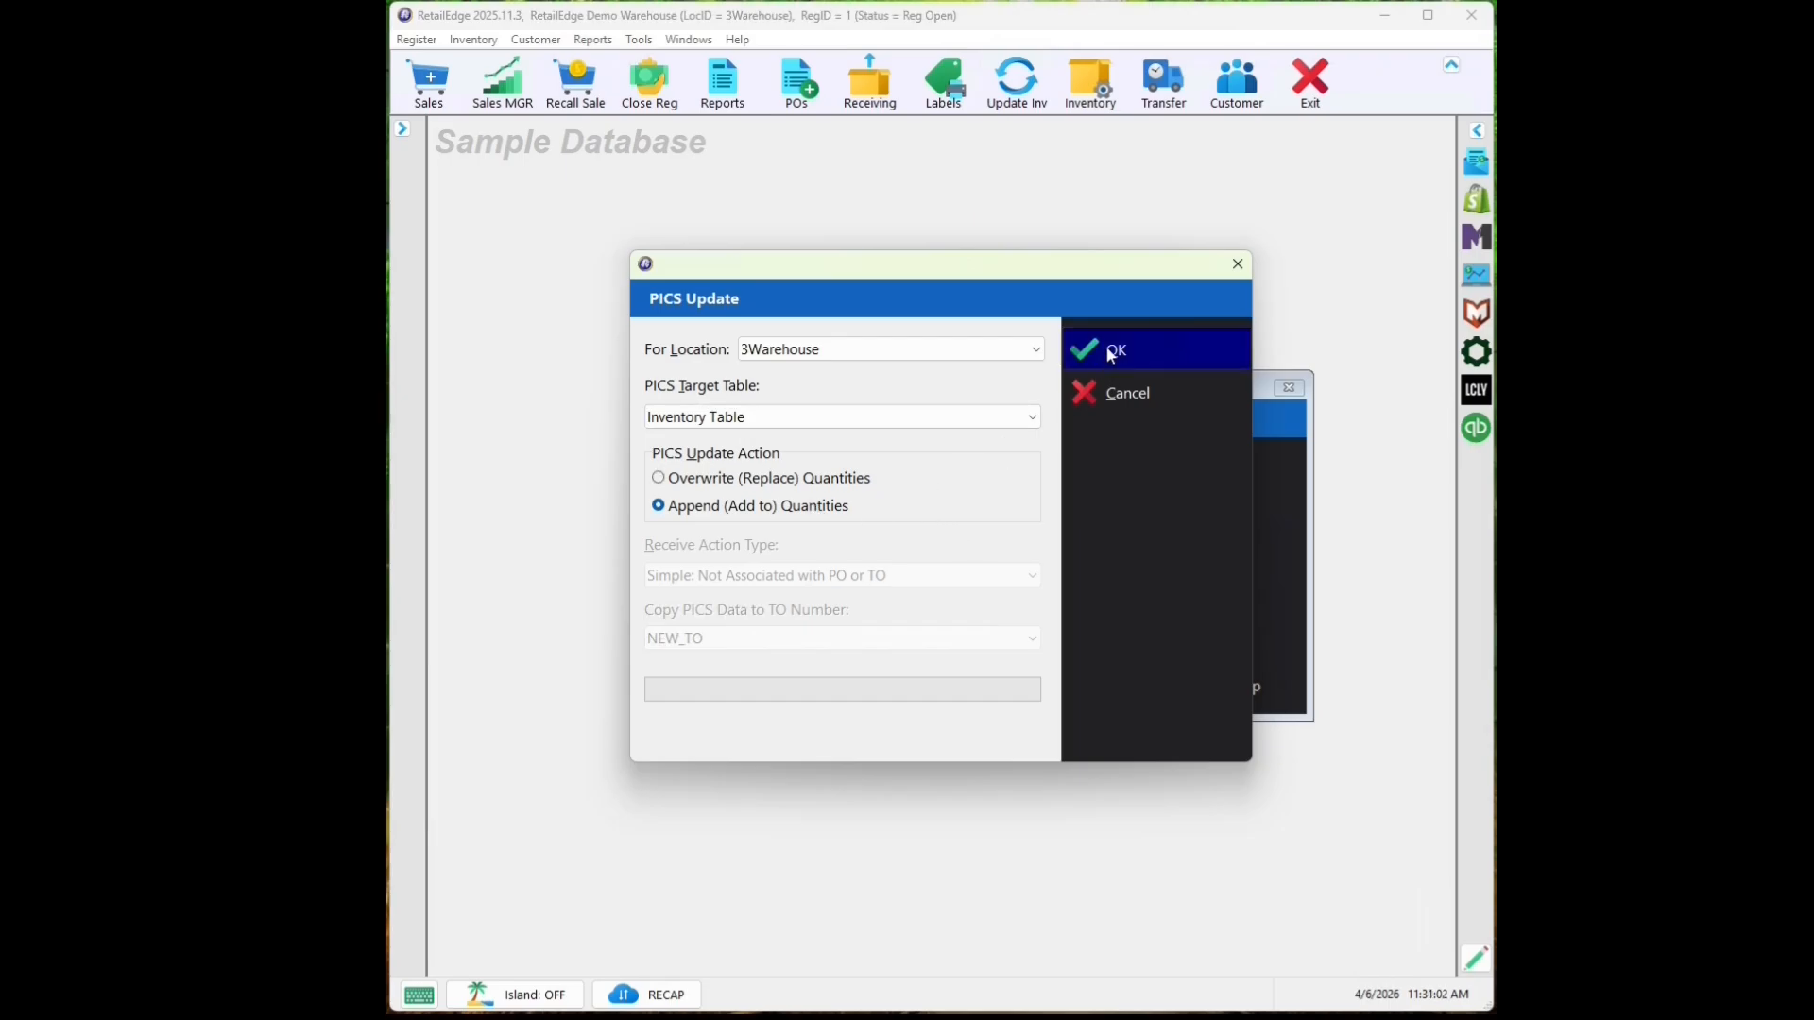
# - Run the PICS update, acknowledging the backup by entering BACKUP, accept the synchronization confirmation, and close the completion message
pyautogui.click(1161, 347)
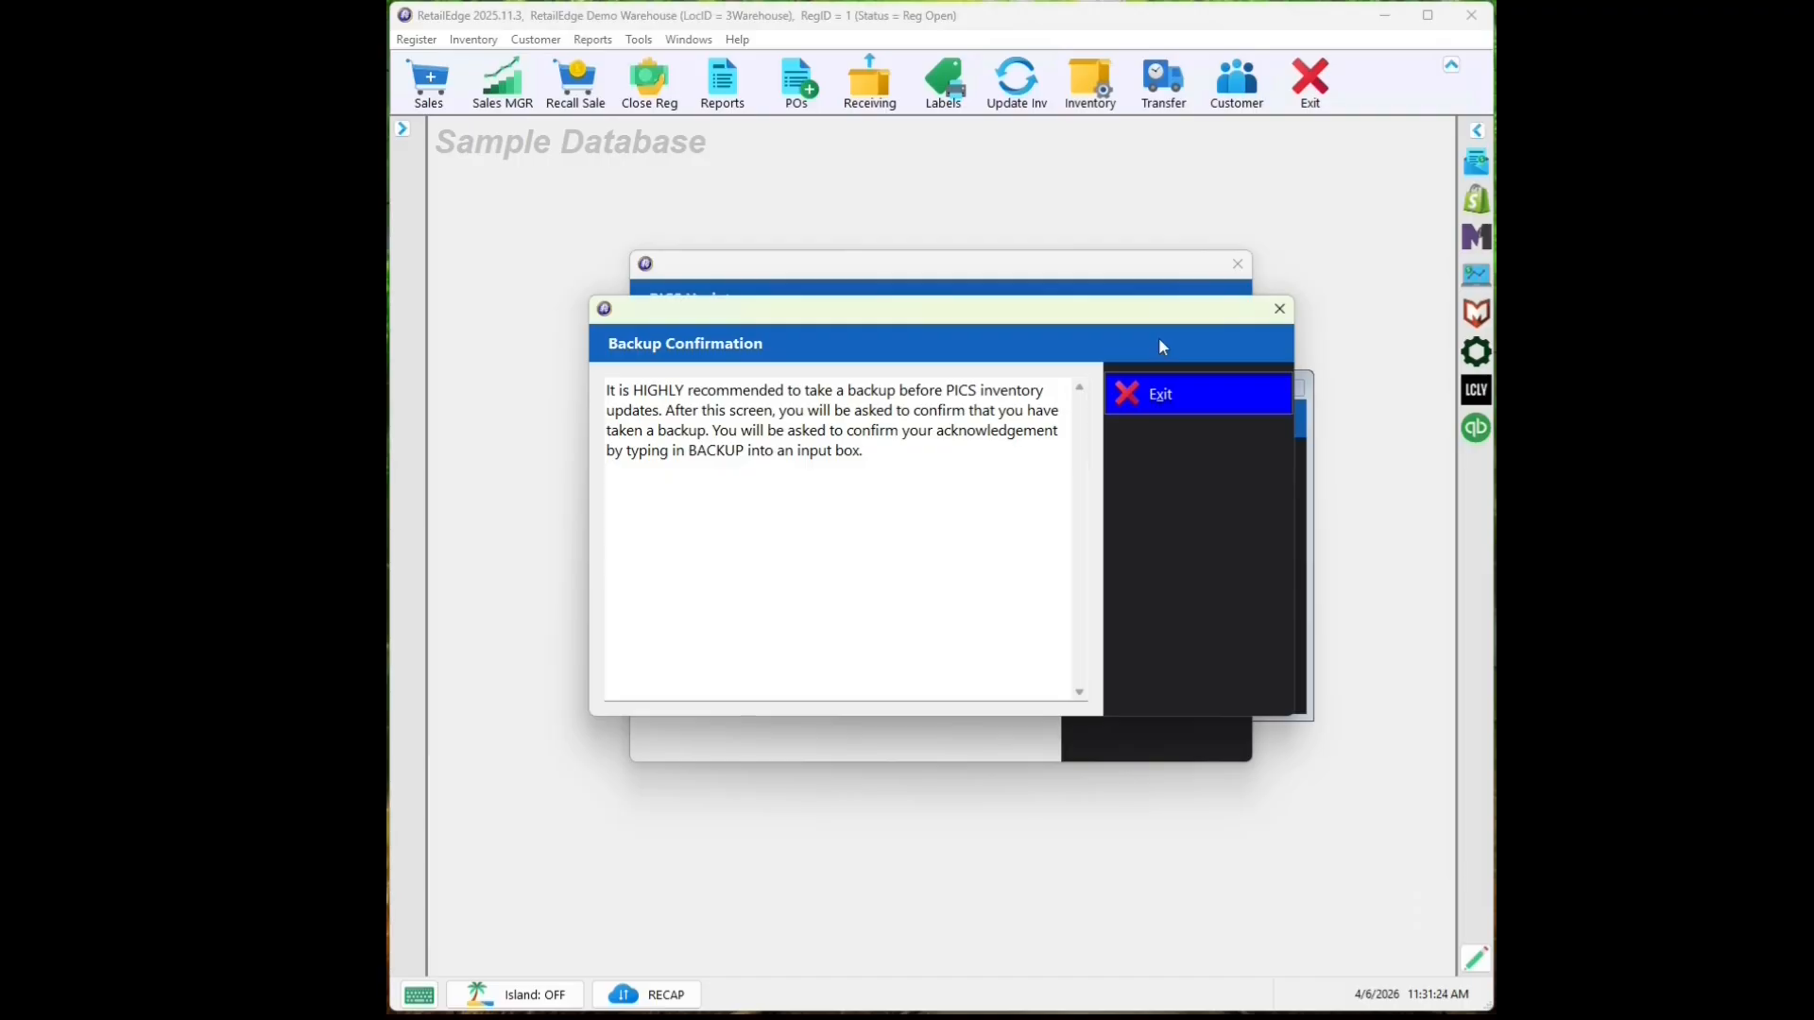
pyautogui.click(1183, 393)
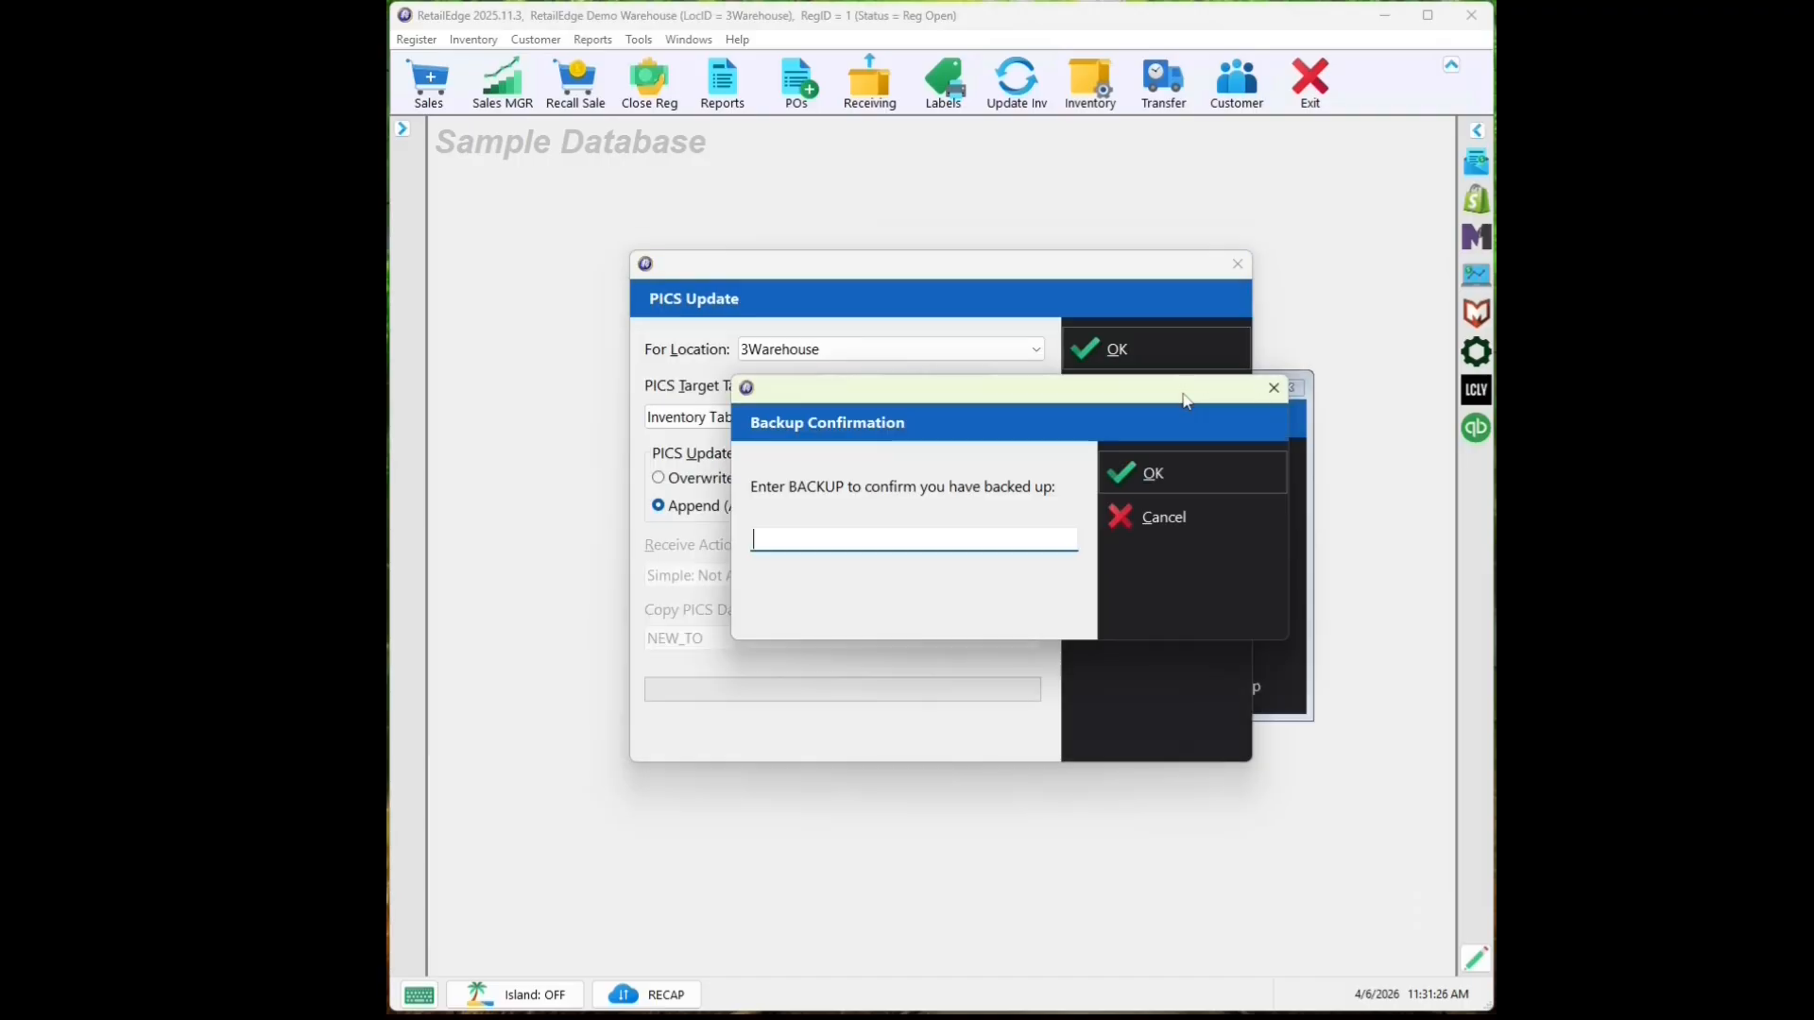
pyautogui.write('backup')
pyautogui.click(1221, 475)
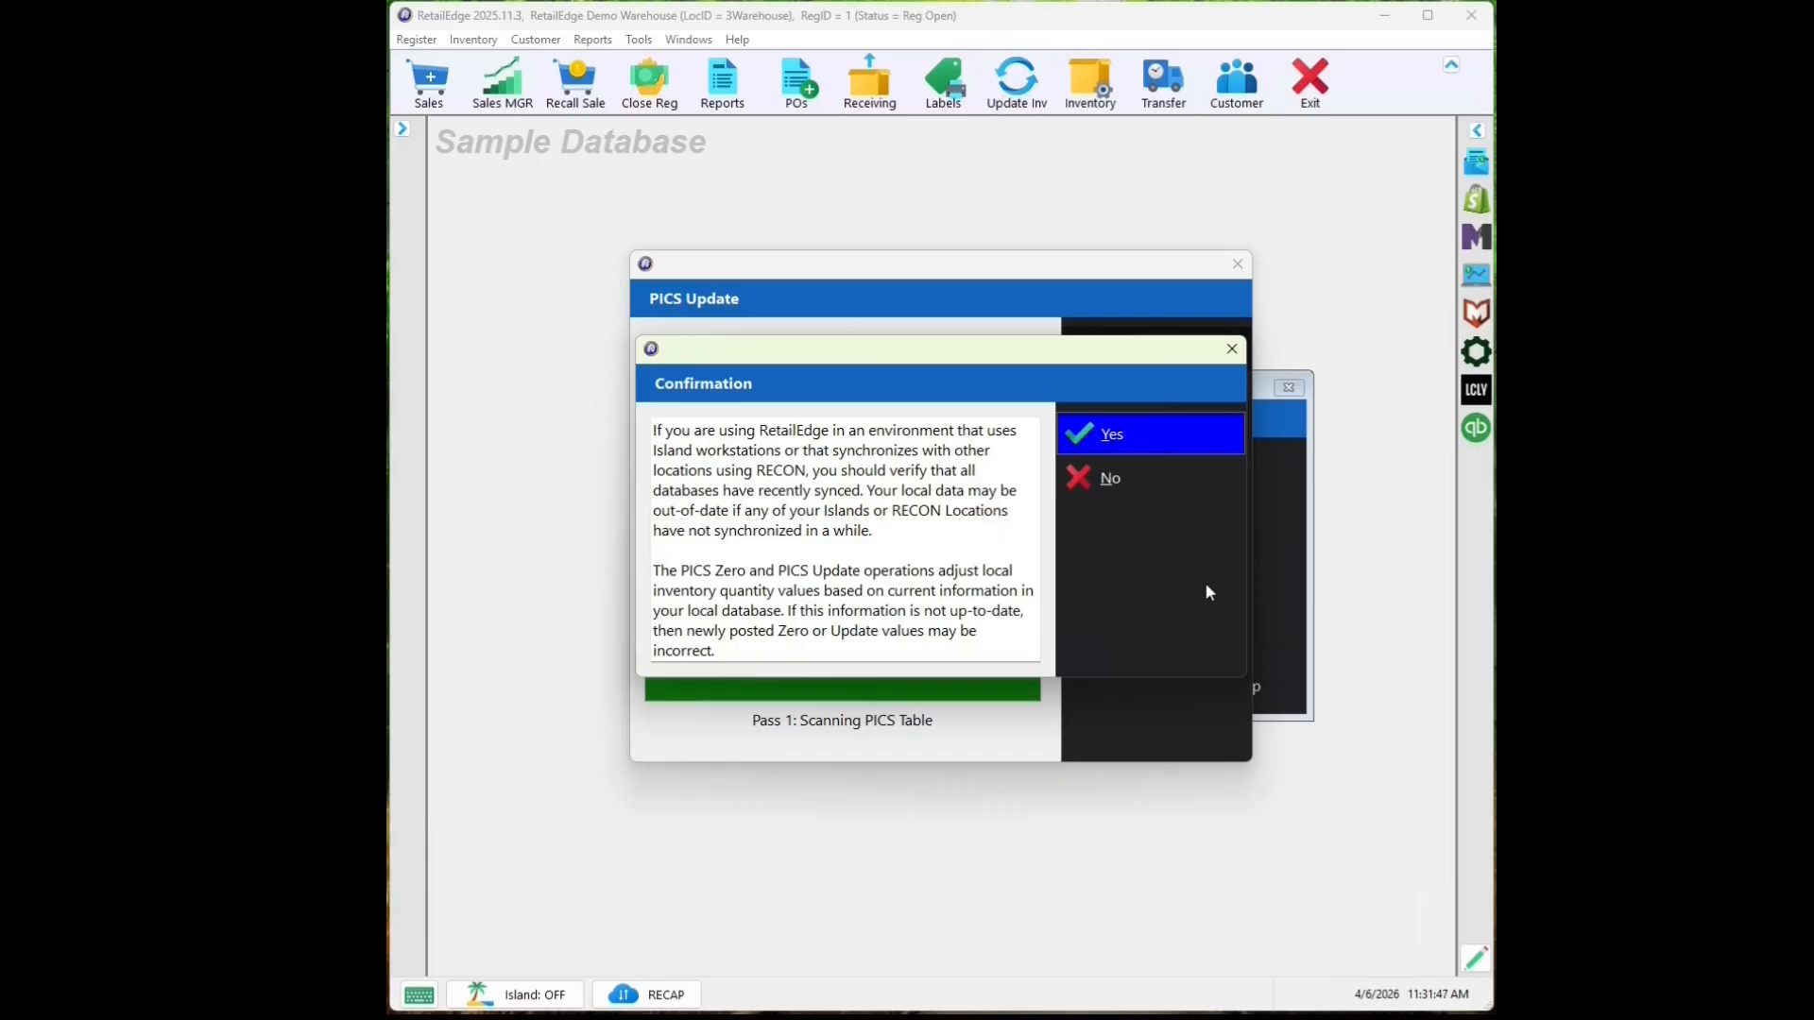
pyautogui.click(1143, 442)
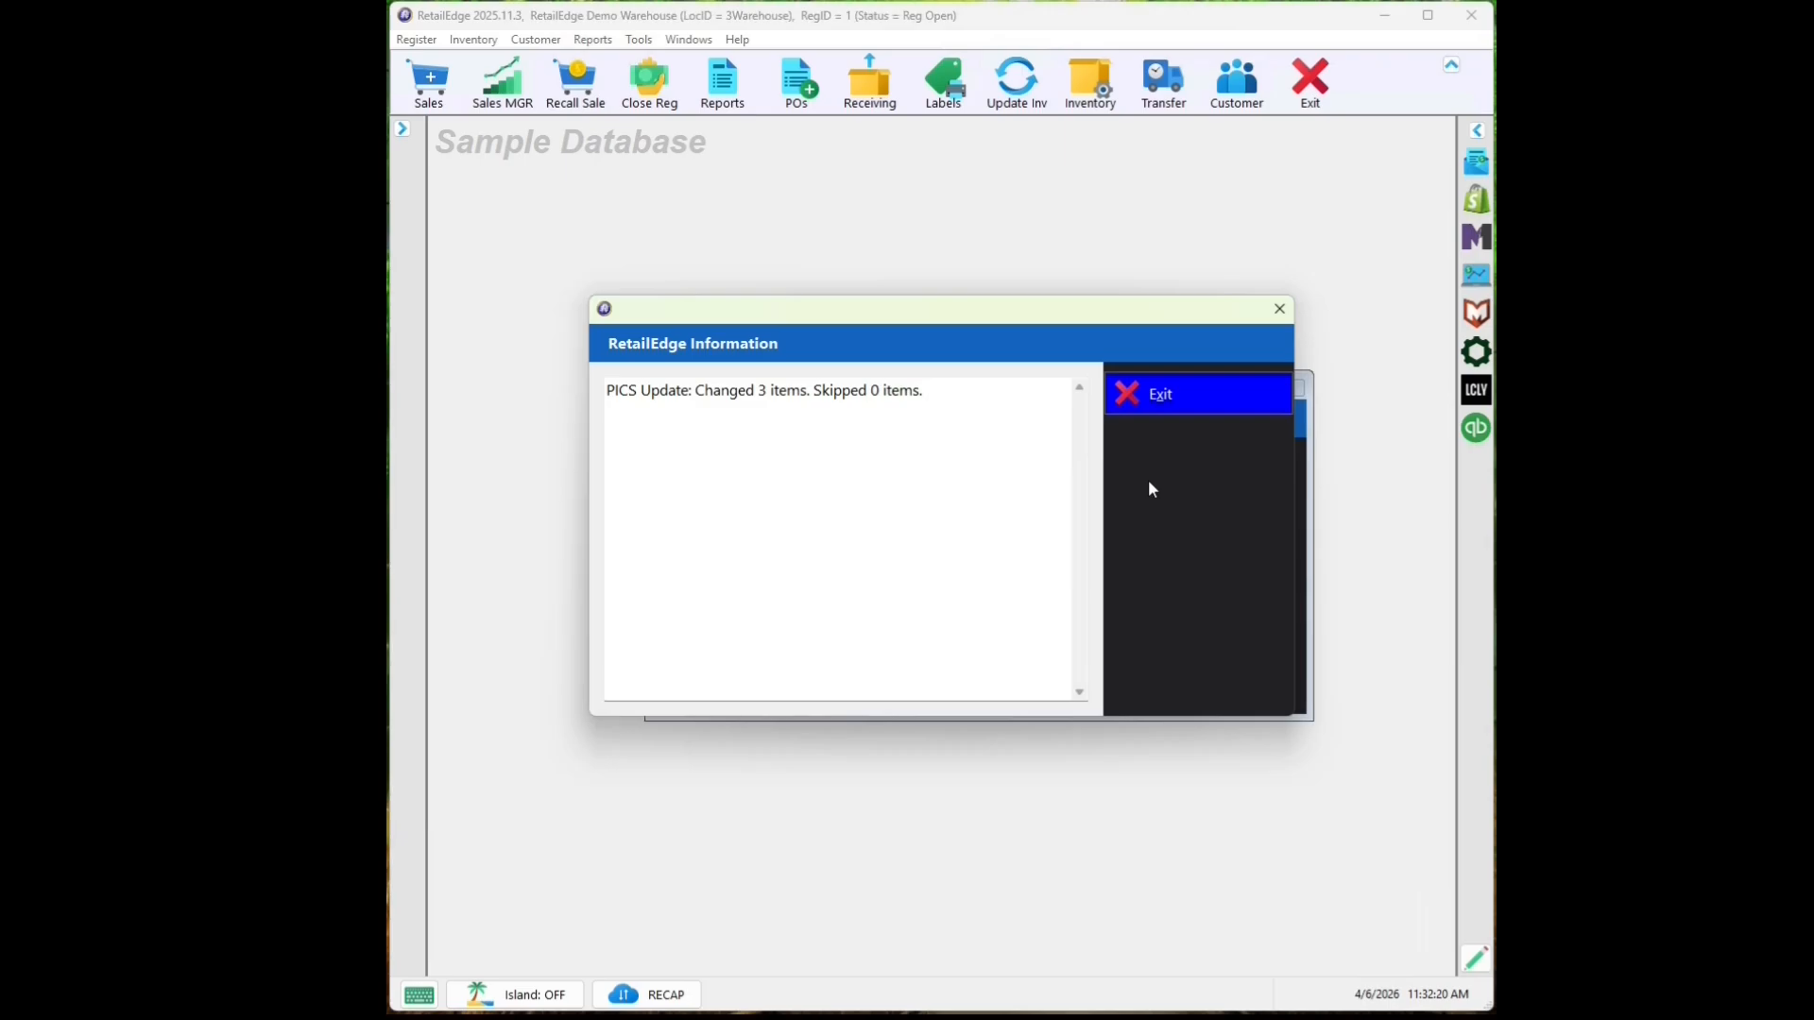
pyautogui.click(1196, 397)
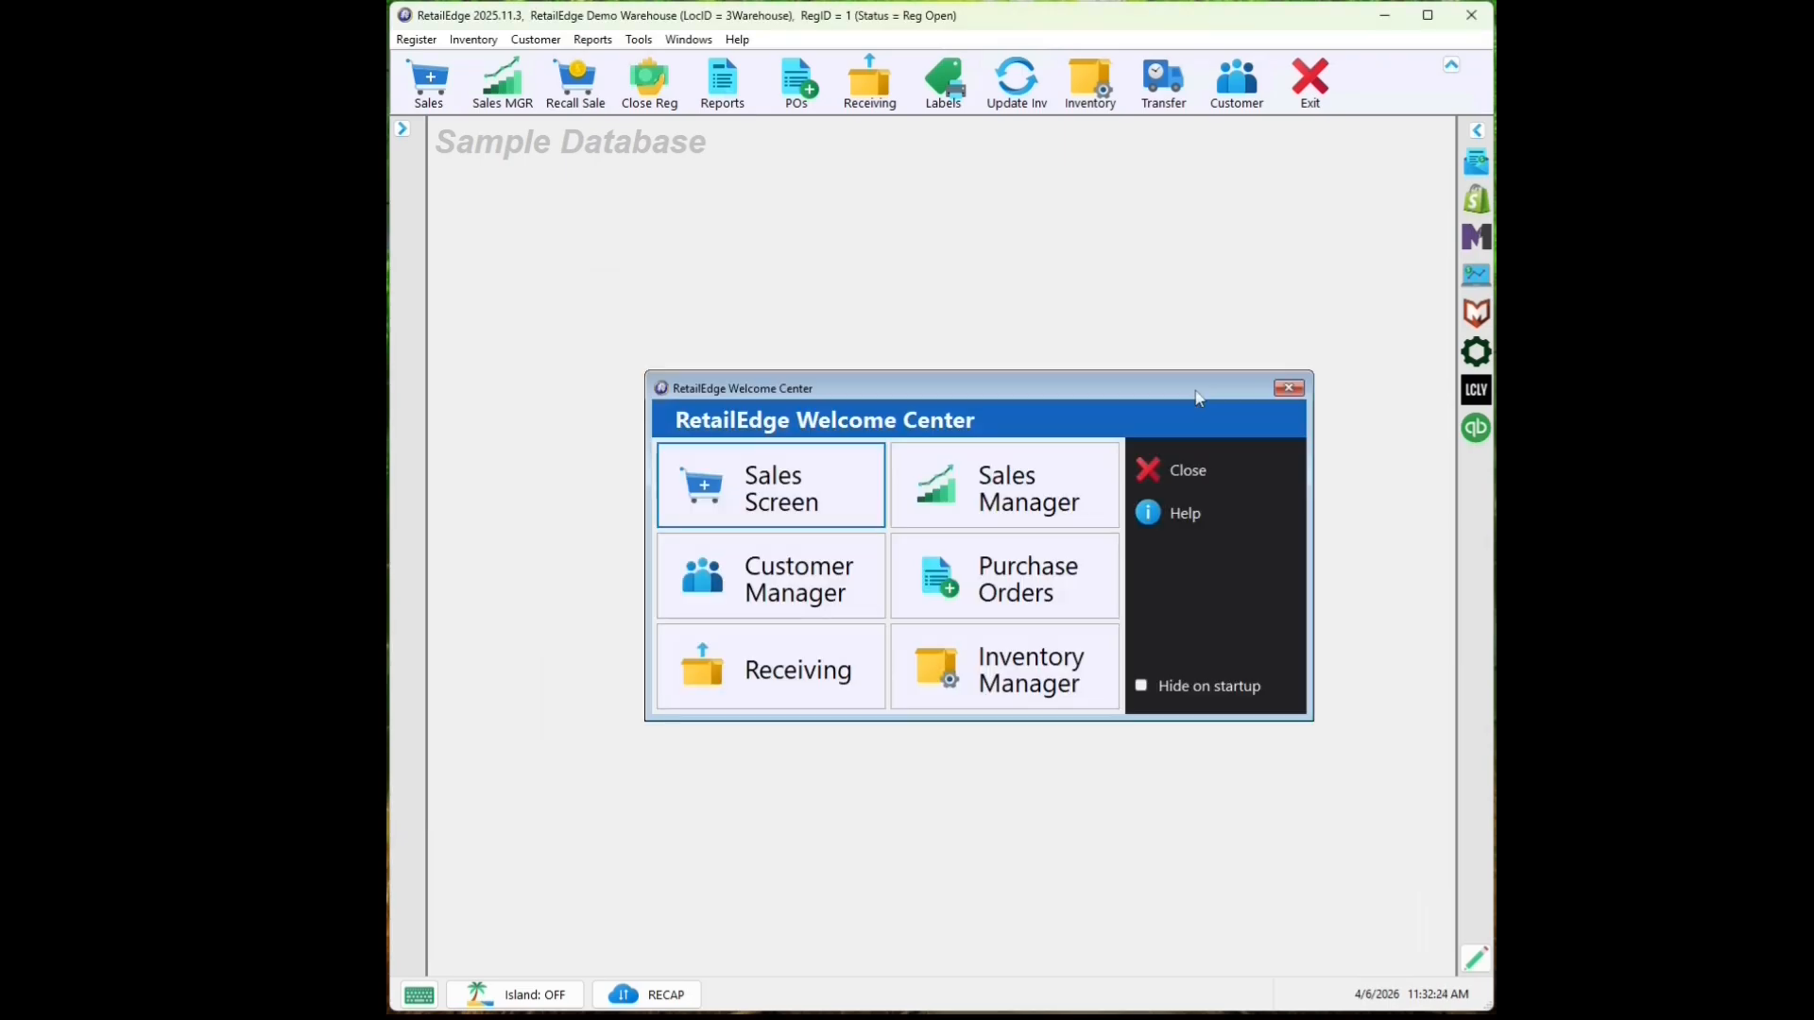
# - Run the Inventory Value (Items by Category) report grouped by Department Only, with the Location filter set to 3Warehouse
pyautogui.click(729, 90)
pyautogui.click(496, 352)
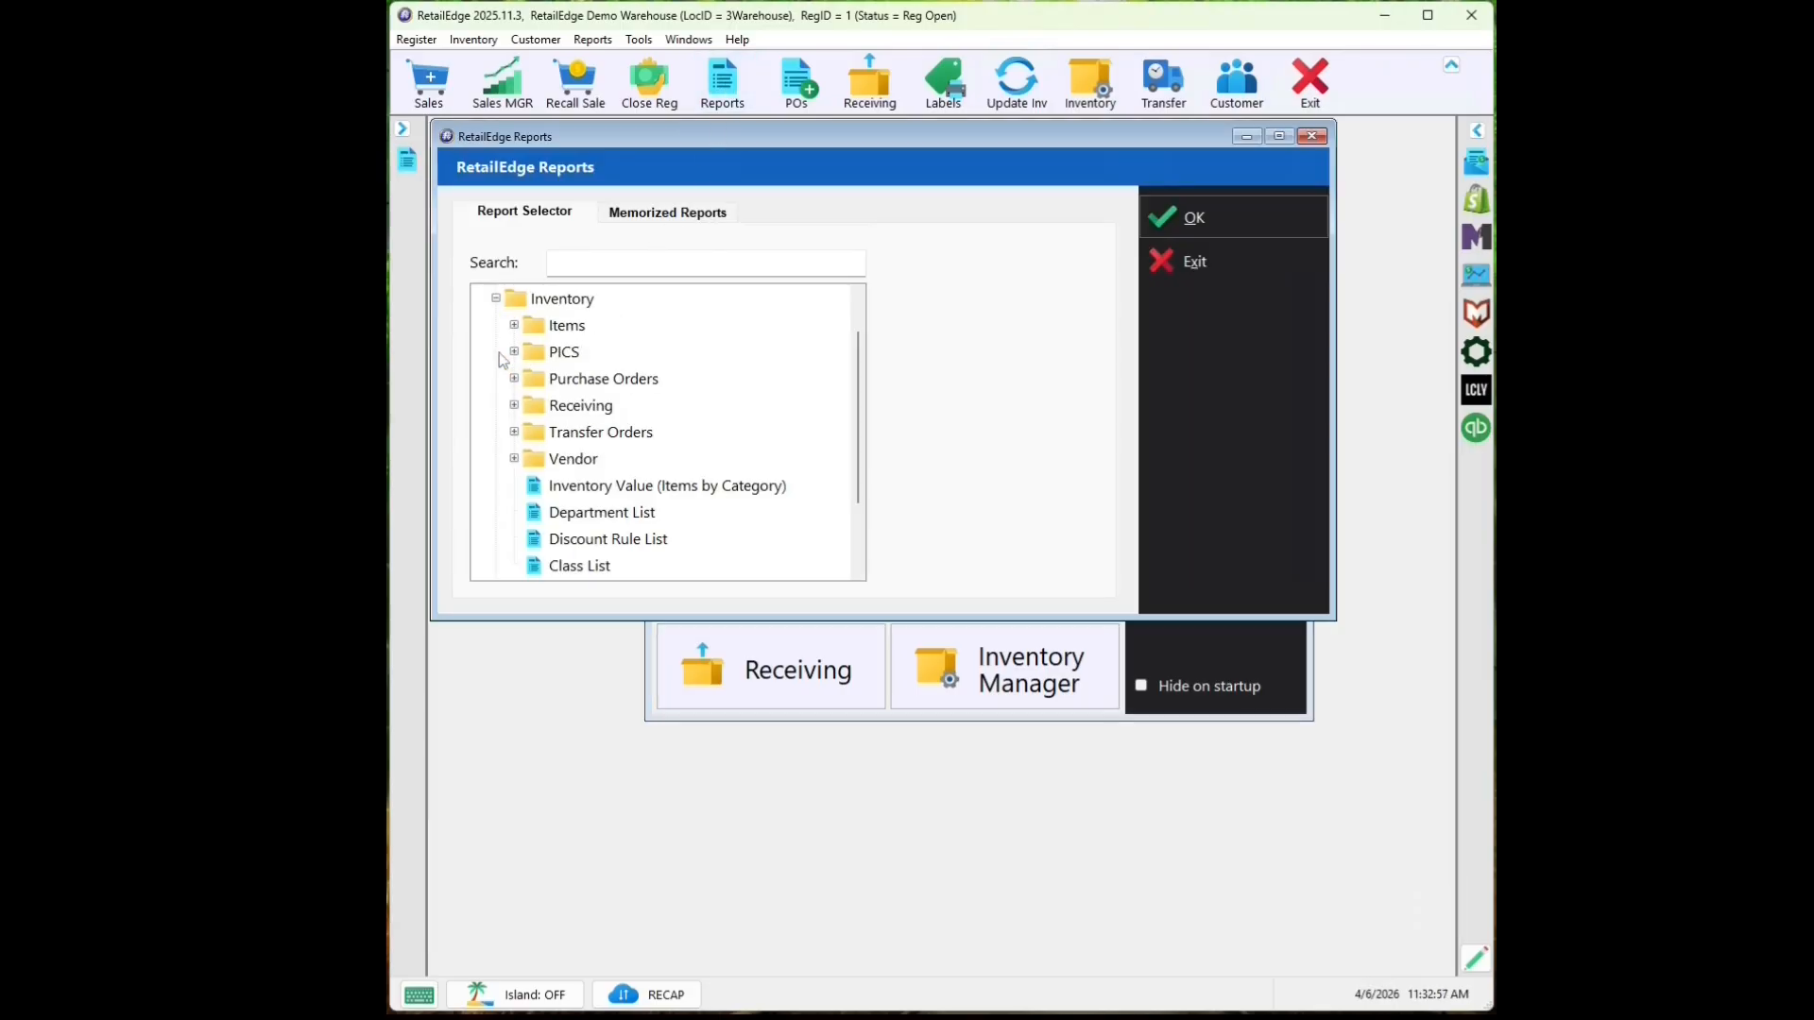
pyautogui.click(648, 489)
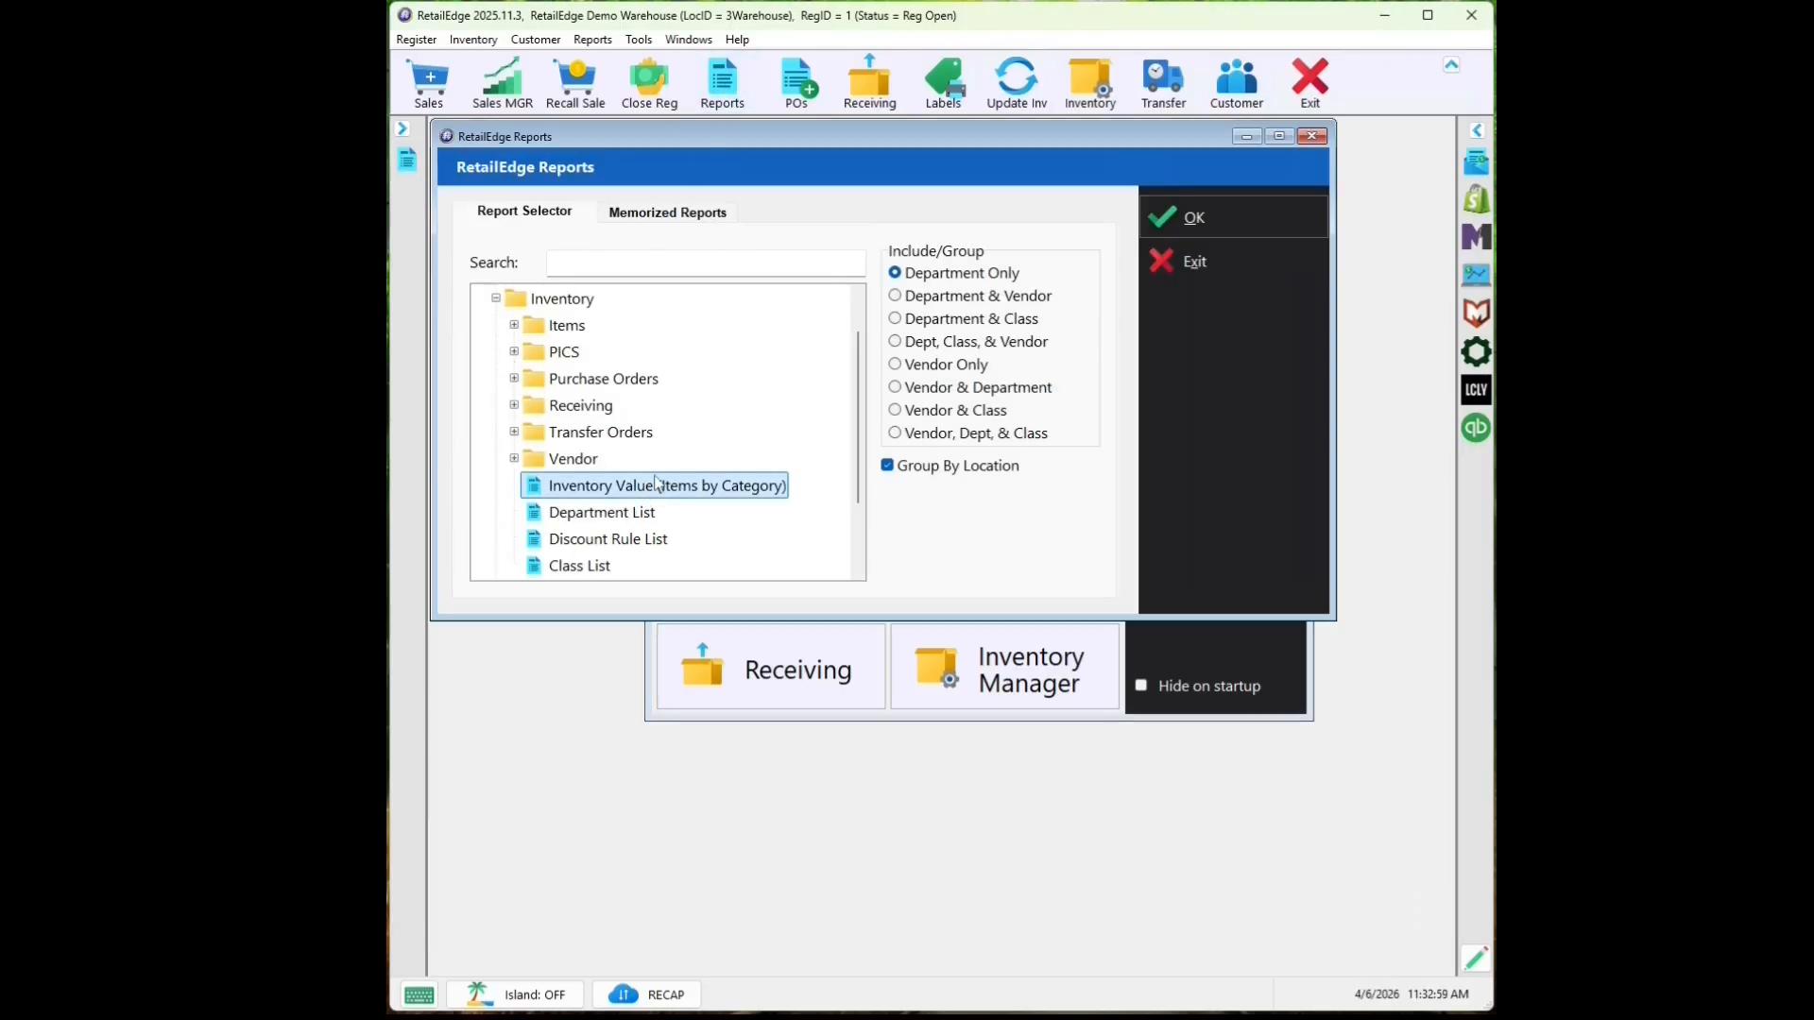
pyautogui.click(1239, 219)
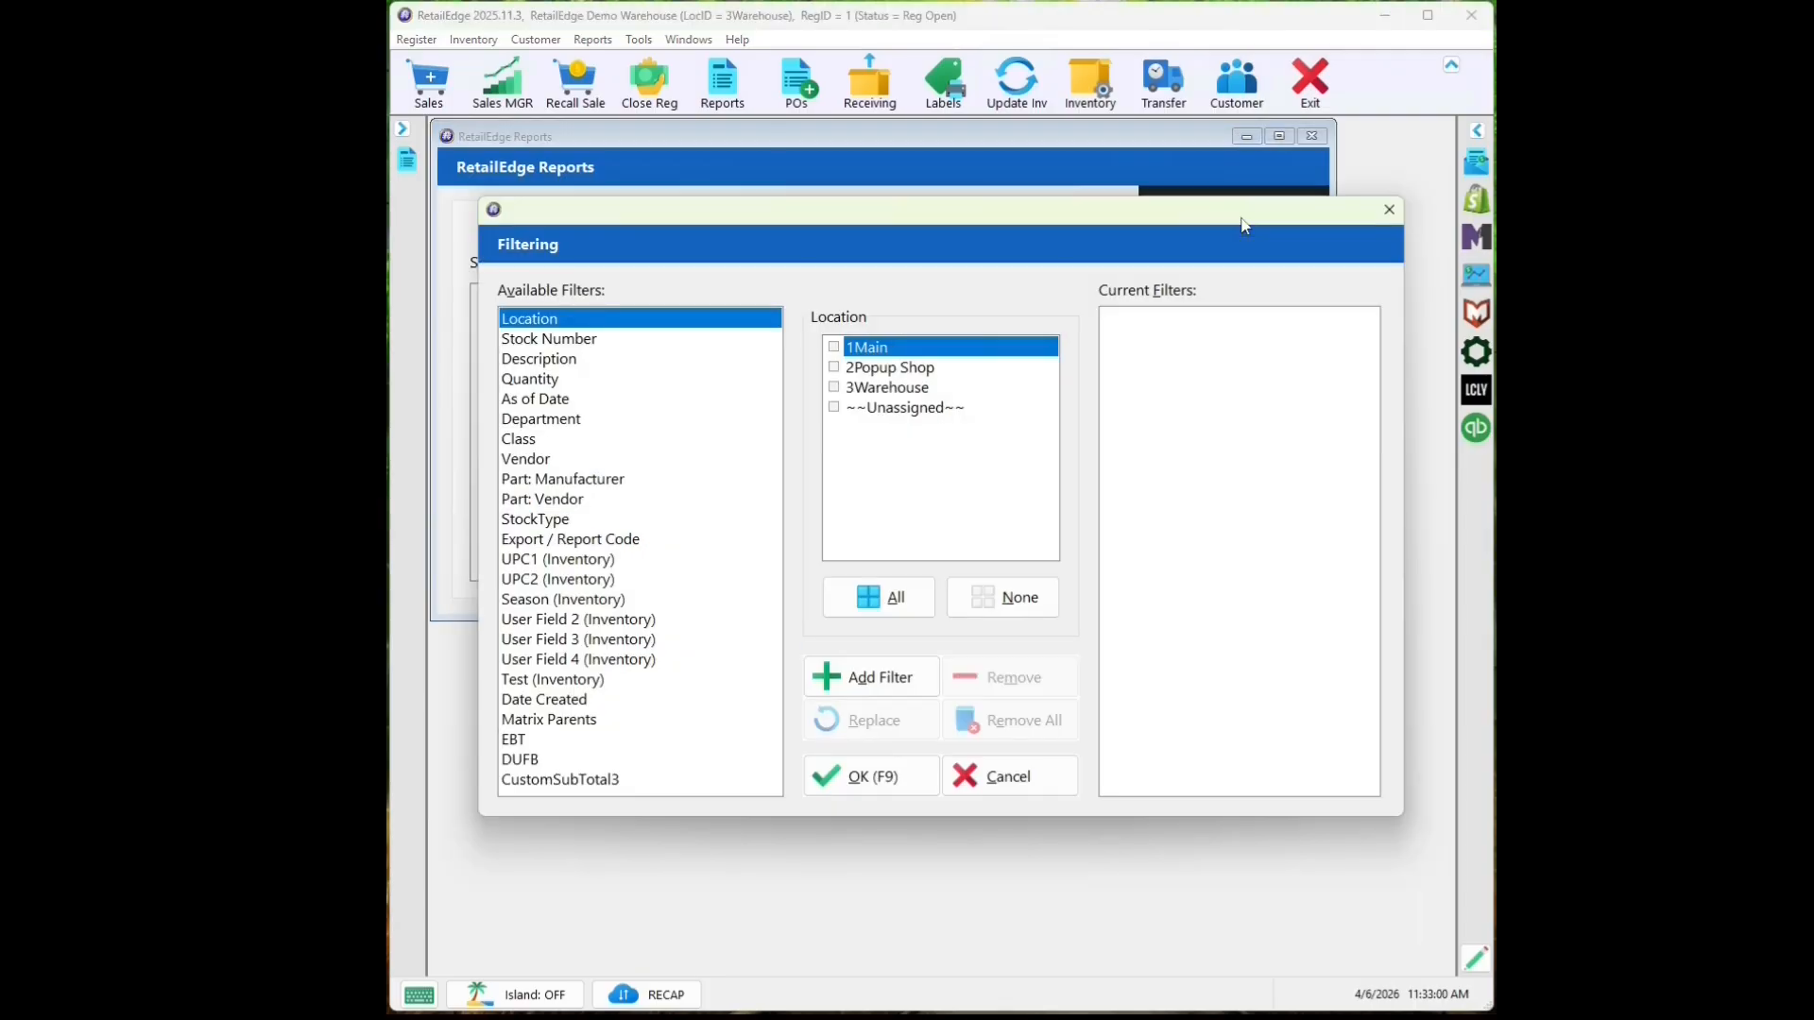
pyautogui.click(847, 392)
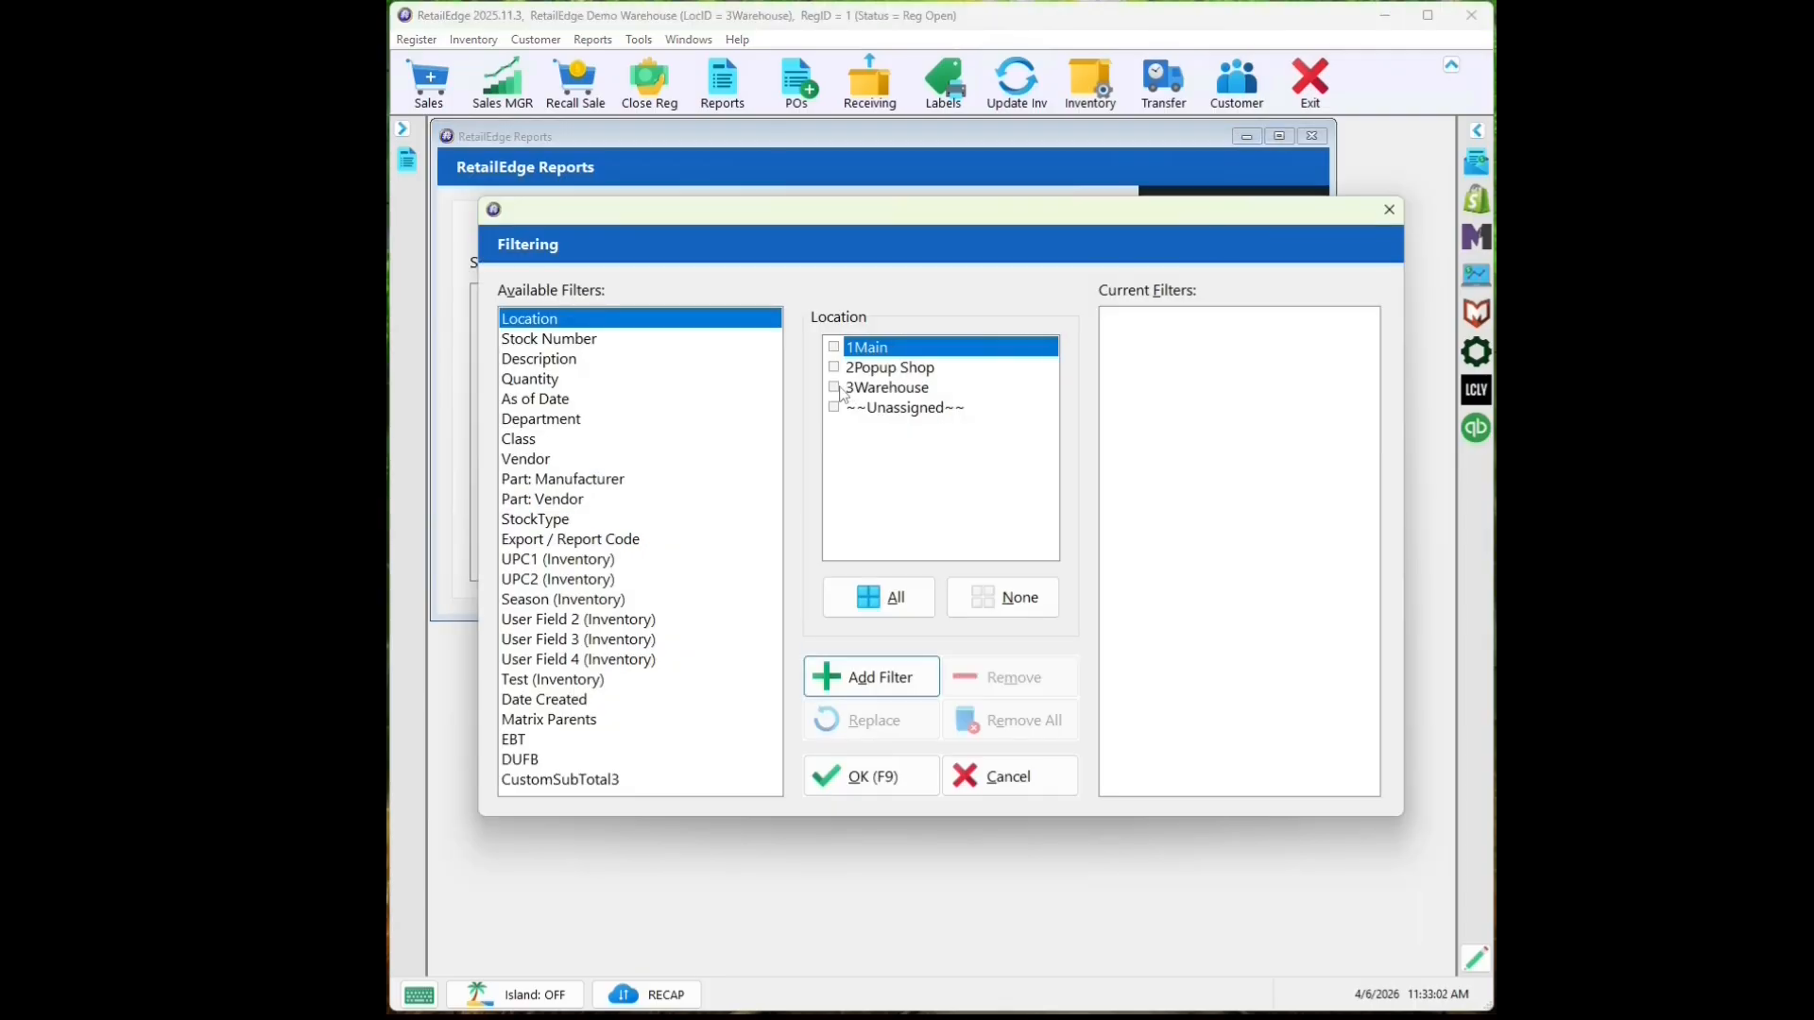
pyautogui.click(893, 680)
pyautogui.click(892, 783)
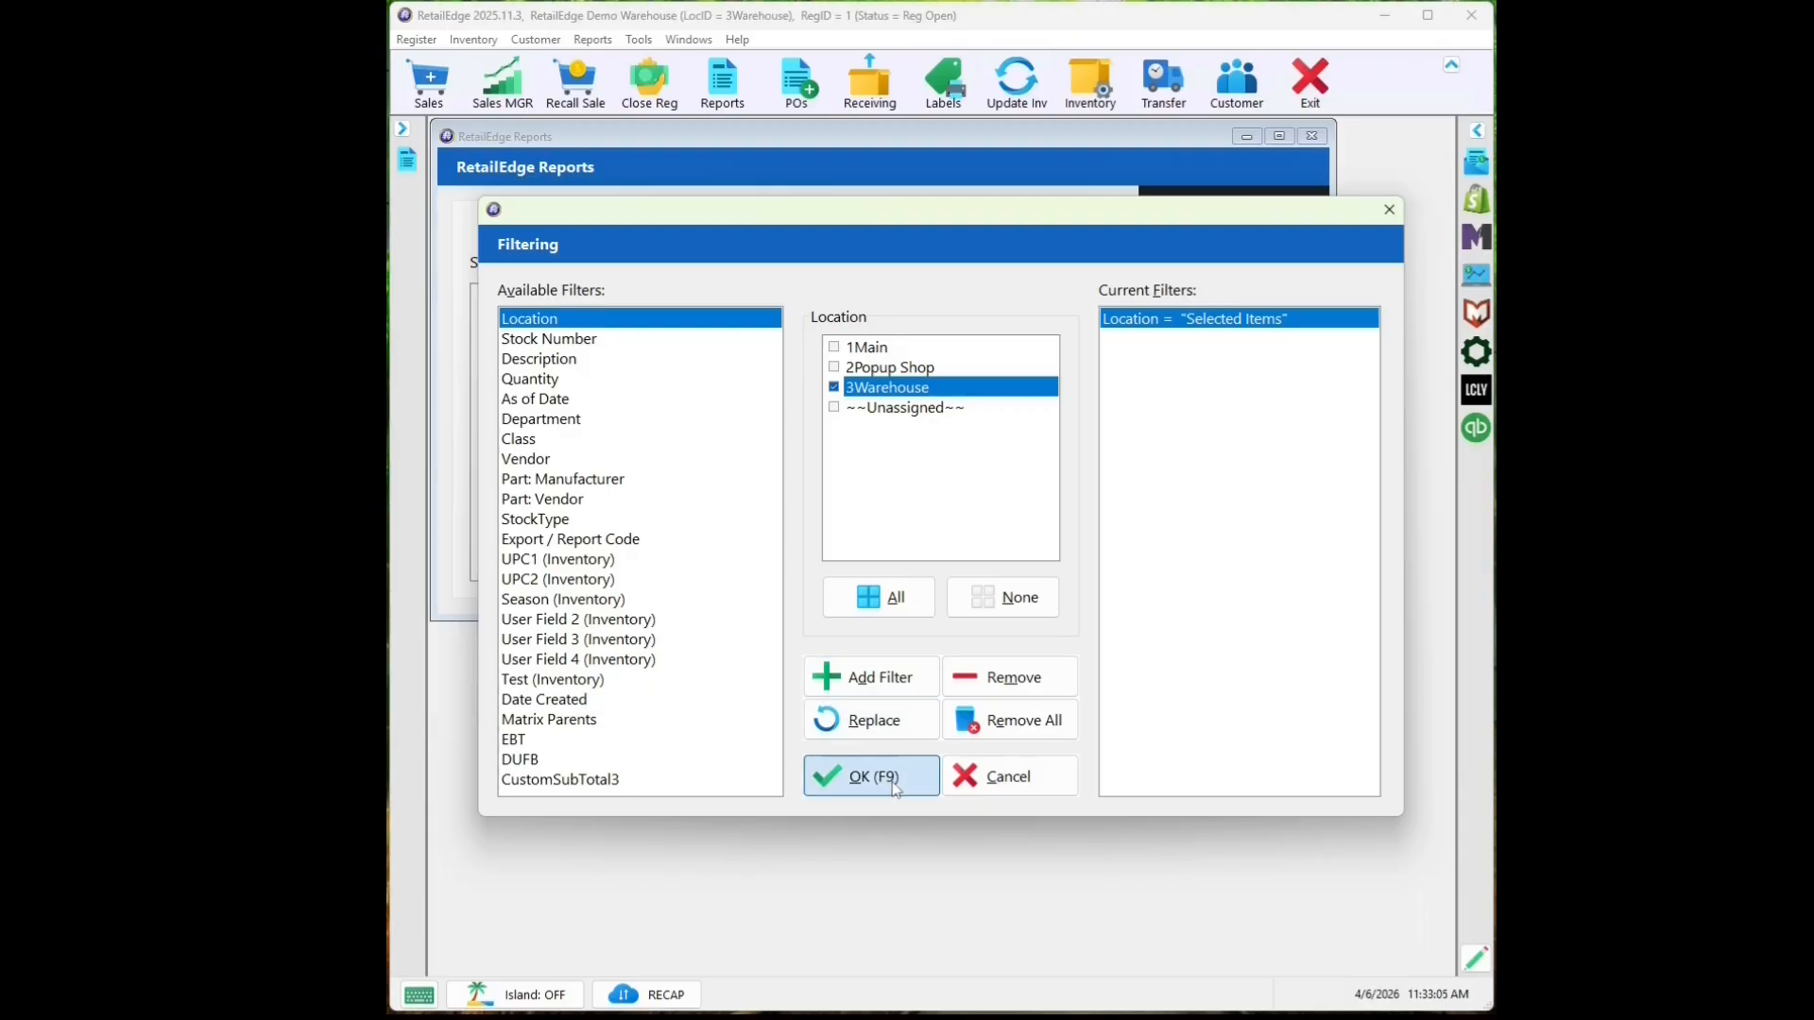